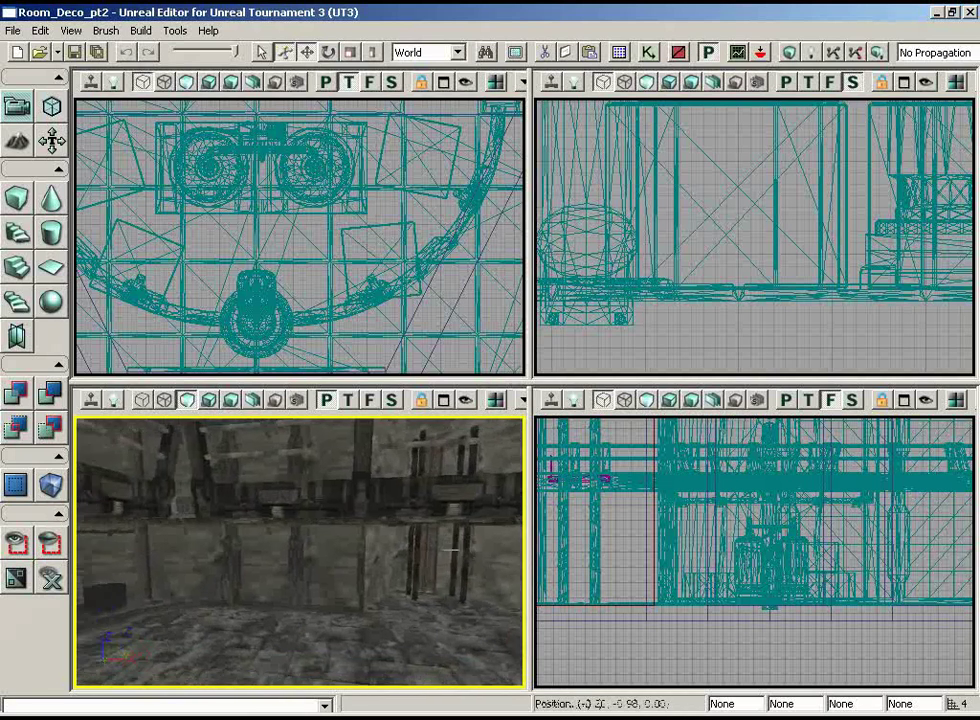
Step: Duplicate the square crate beside the machinery and move the copy across the room toward the corner with the vertical posts
right_drag(394, 515, 446, 545)
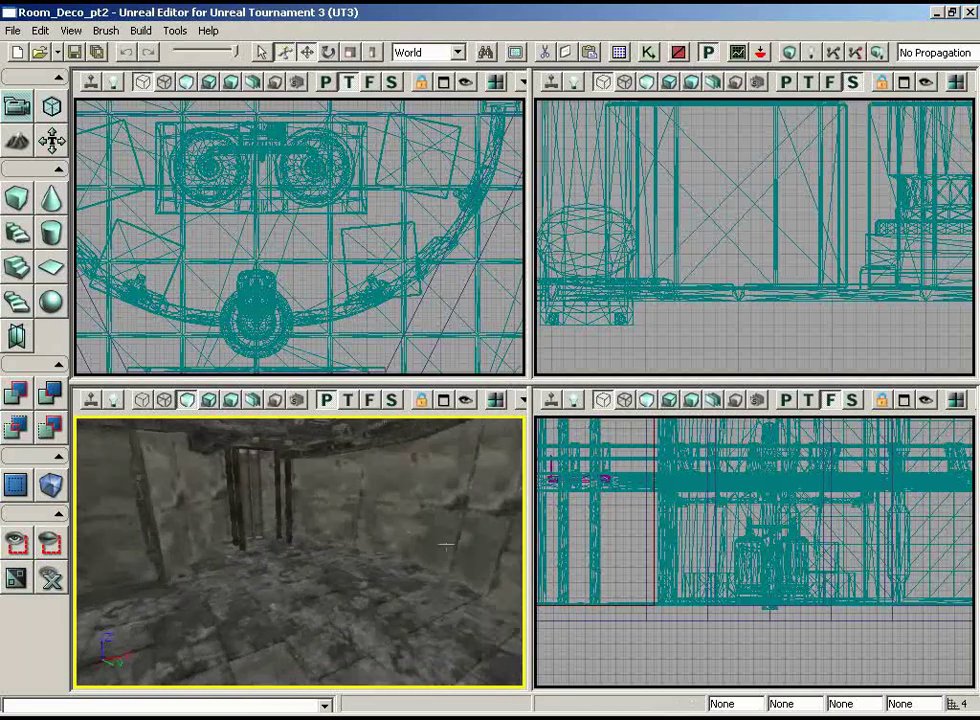
drag(326, 544, 430, 586)
drag(326, 511, 95, 615)
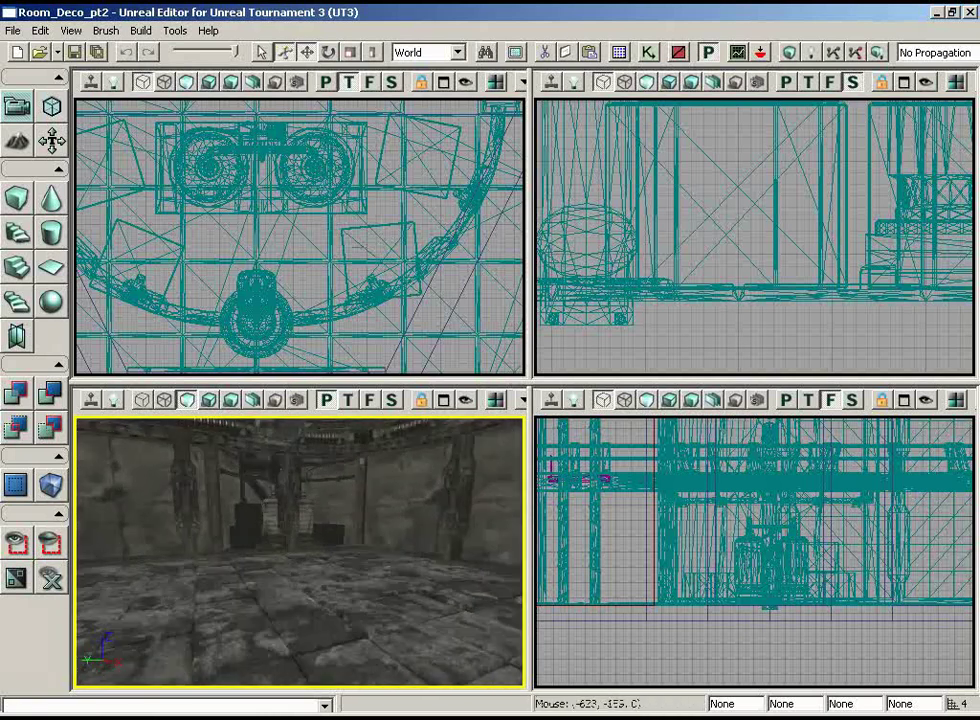
click(383, 137)
right_drag(380, 526, 403, 541)
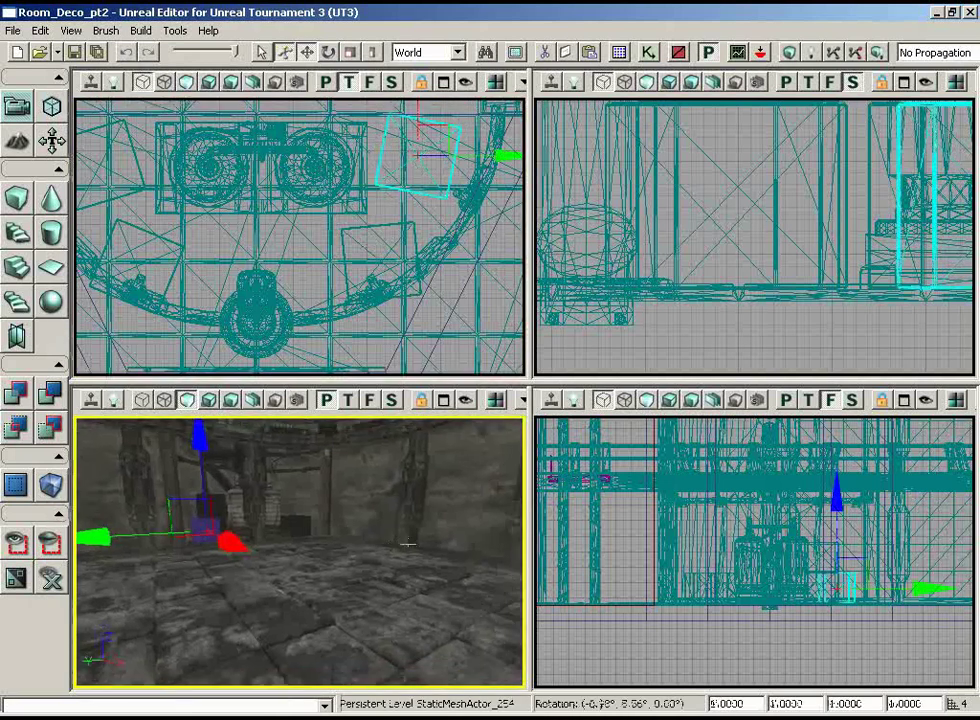
right_drag(407, 262, 403, 312)
scroll(400, 254, down, 9)
scroll(404, 262, down, 2)
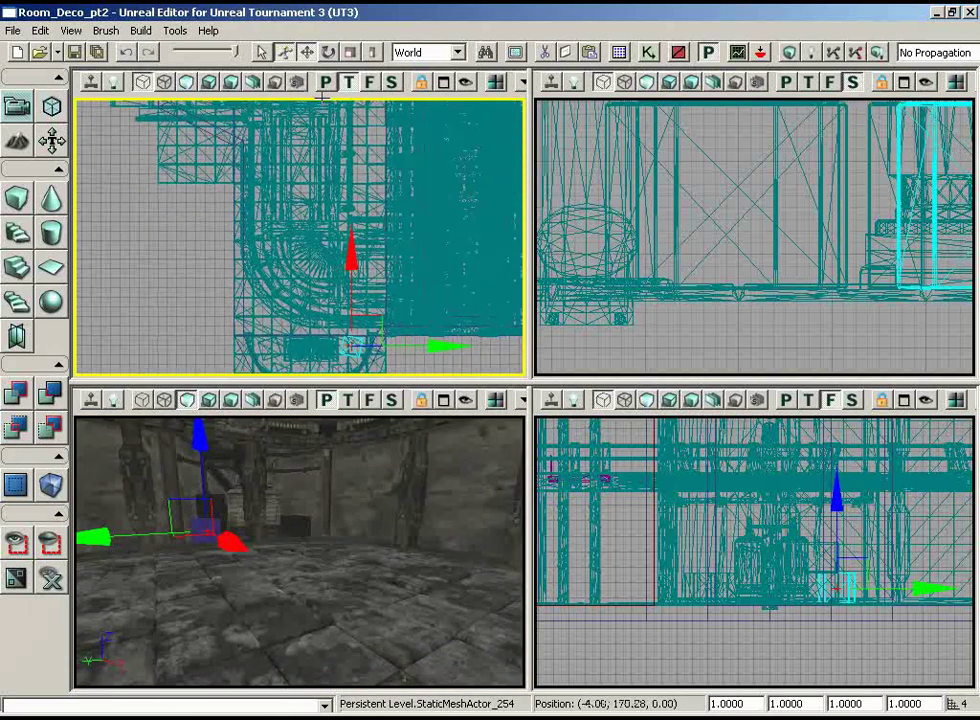
drag(383, 326, 277, 98)
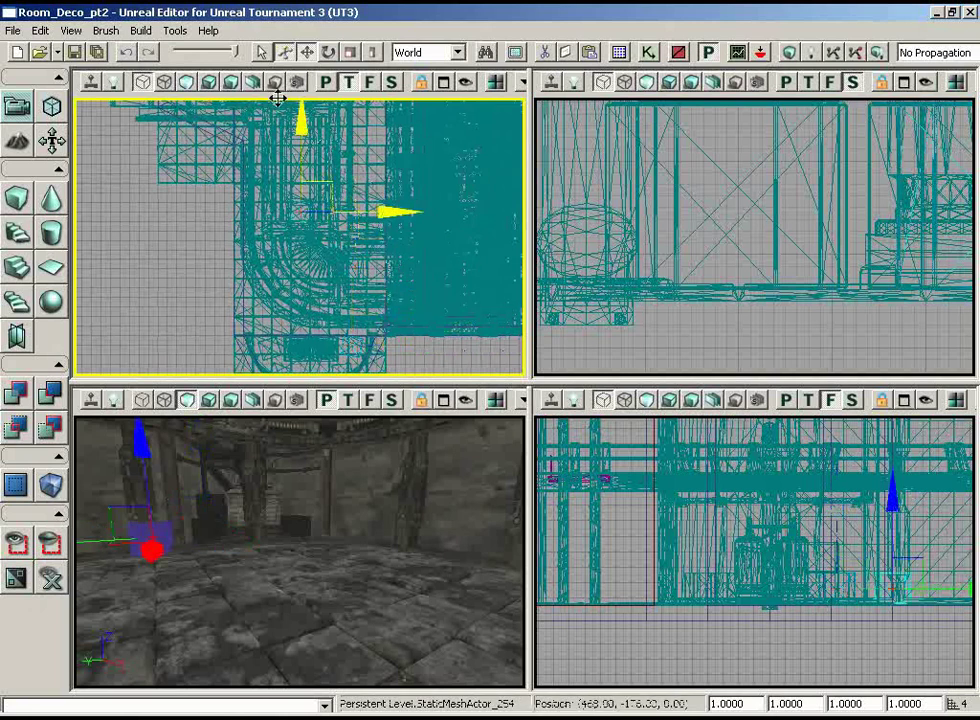
drag(192, 97, 187, 83)
Step: Reposition the crate copy against the wall, just beside the vertical posts
right_drag(447, 467, 506, 434)
drag(506, 434, 490, 411)
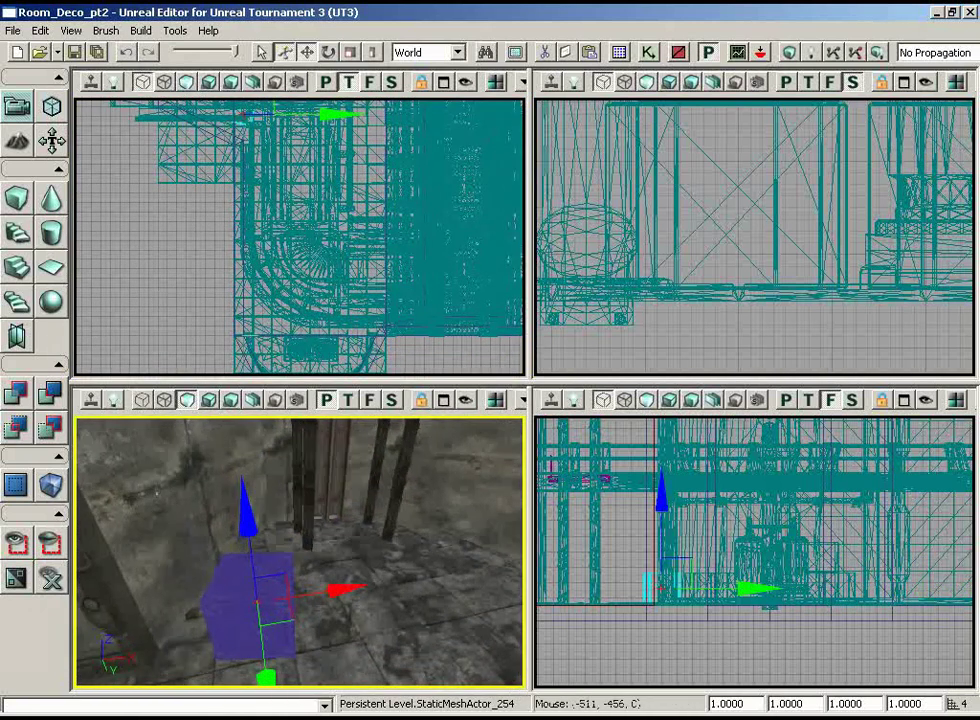
right_drag(290, 190, 342, 282)
scroll(320, 250, up, 9)
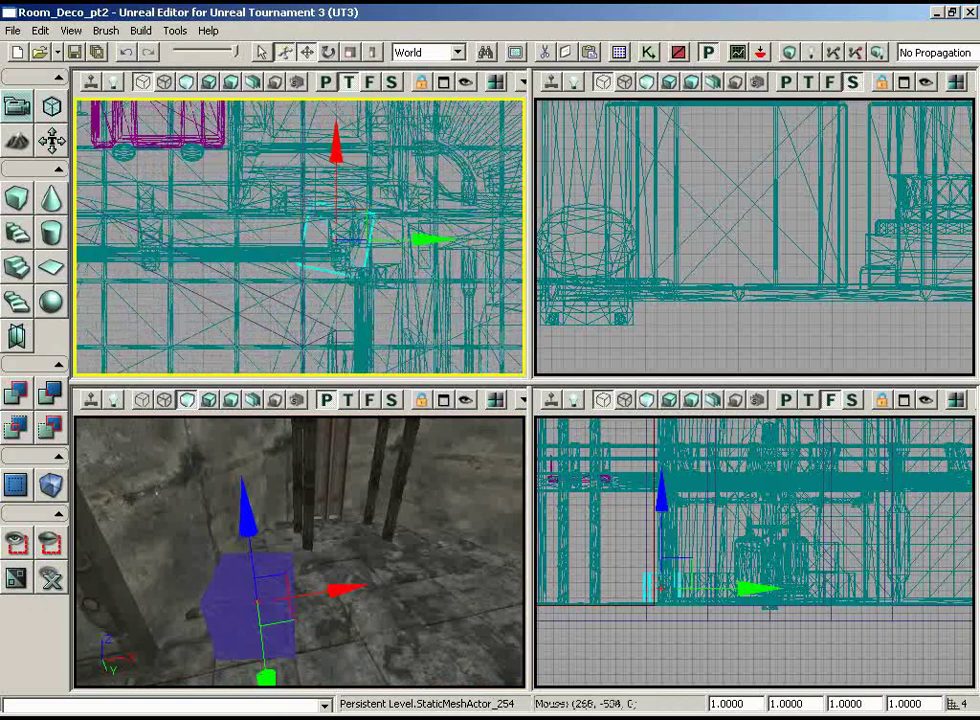
drag(348, 207, 276, 171)
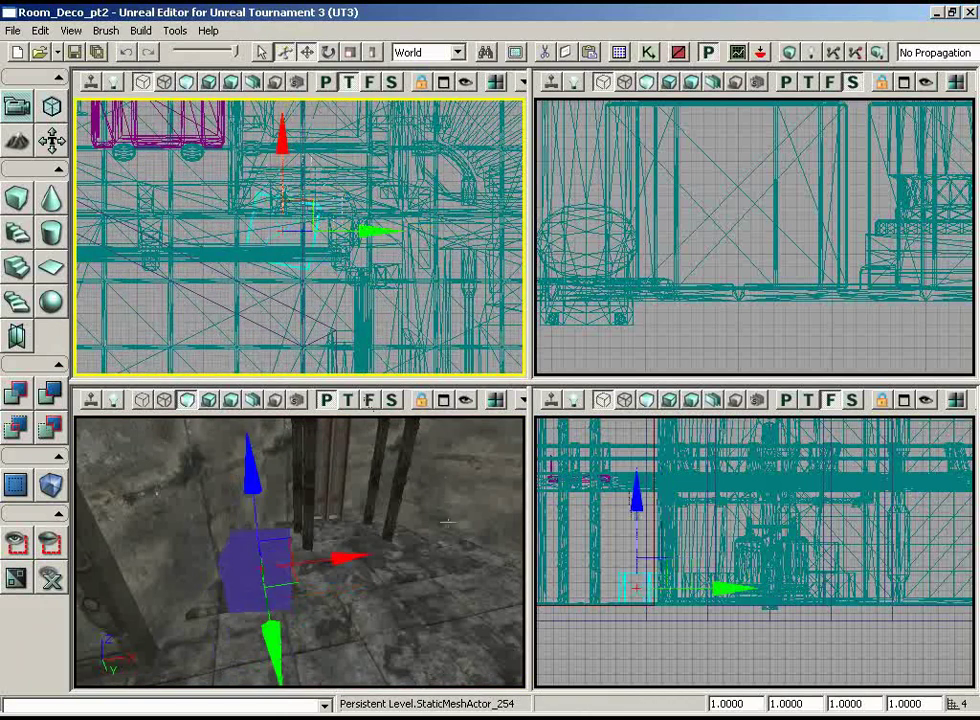
Step: Duplicate the crate about 220 units along X to the far side of the posts and rotate the copy around its vertical axis
drag(336, 555, 460, 538)
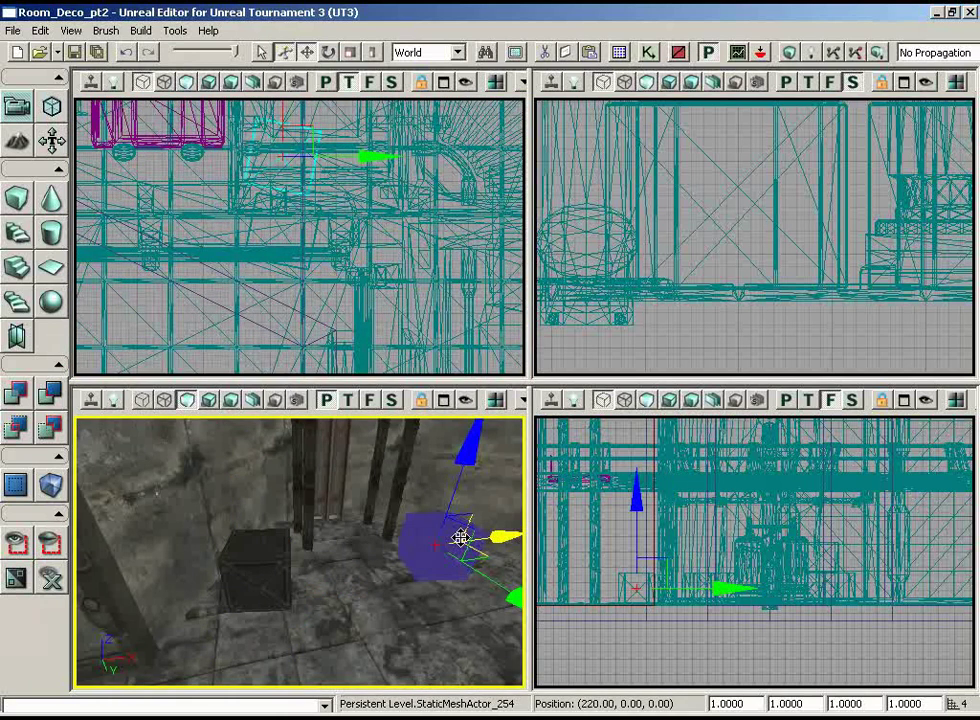
right_drag(213, 257, 210, 496)
key(space)
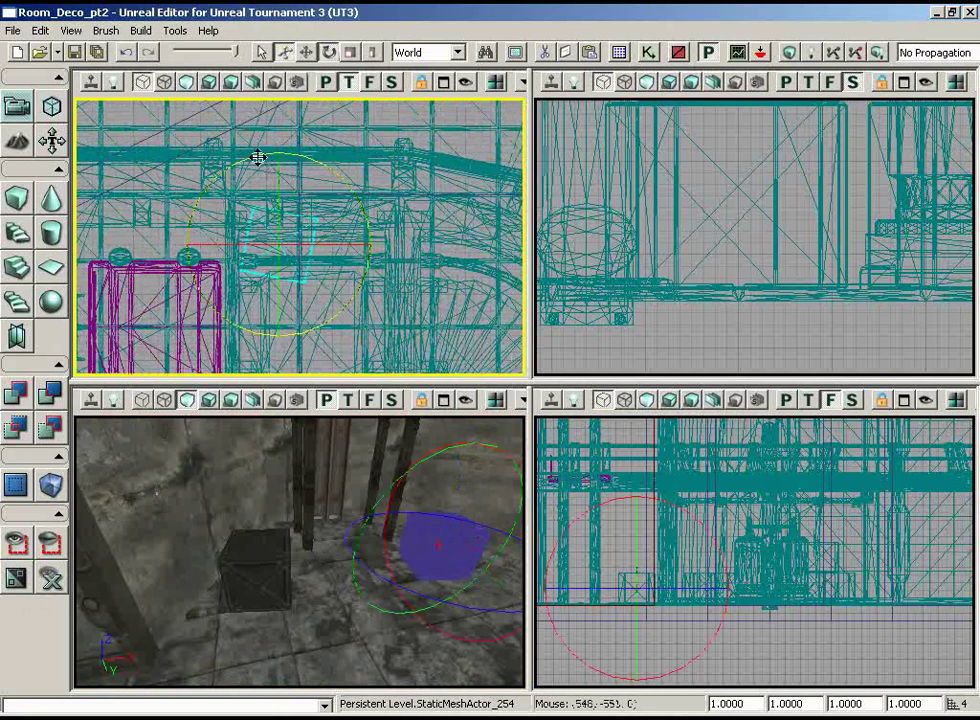
drag(181, 157, 116, 157)
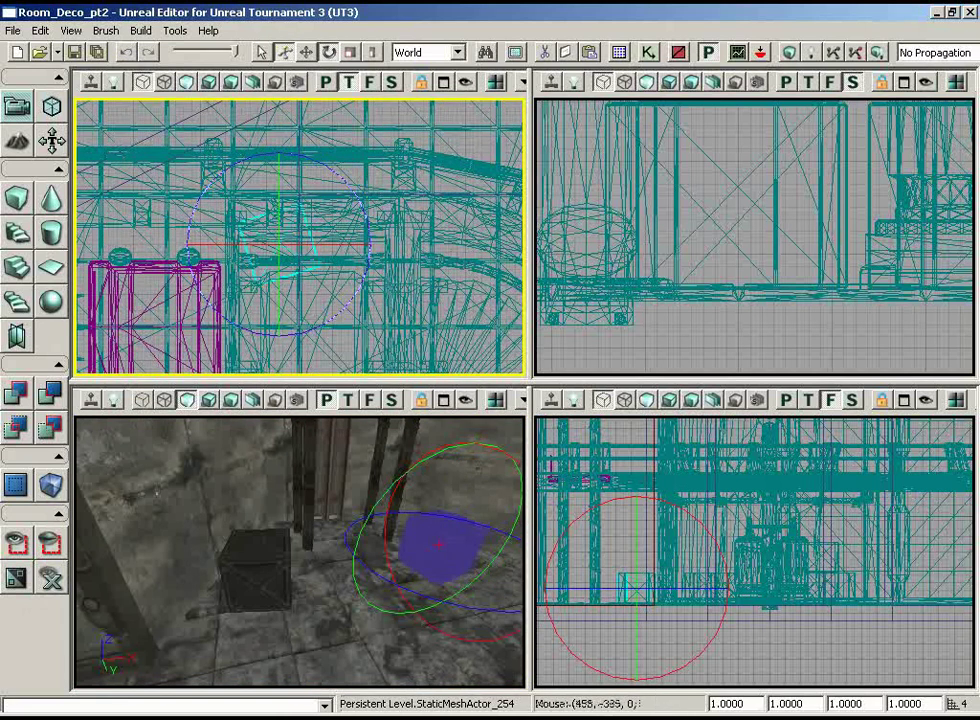
Step: Move the rotated crate a little closer to the wall on the far side of the posts
right_drag(290, 200, 304, 284)
scroll(300, 246, up, 2)
key(space)
key(space)
drag(309, 281, 274, 203)
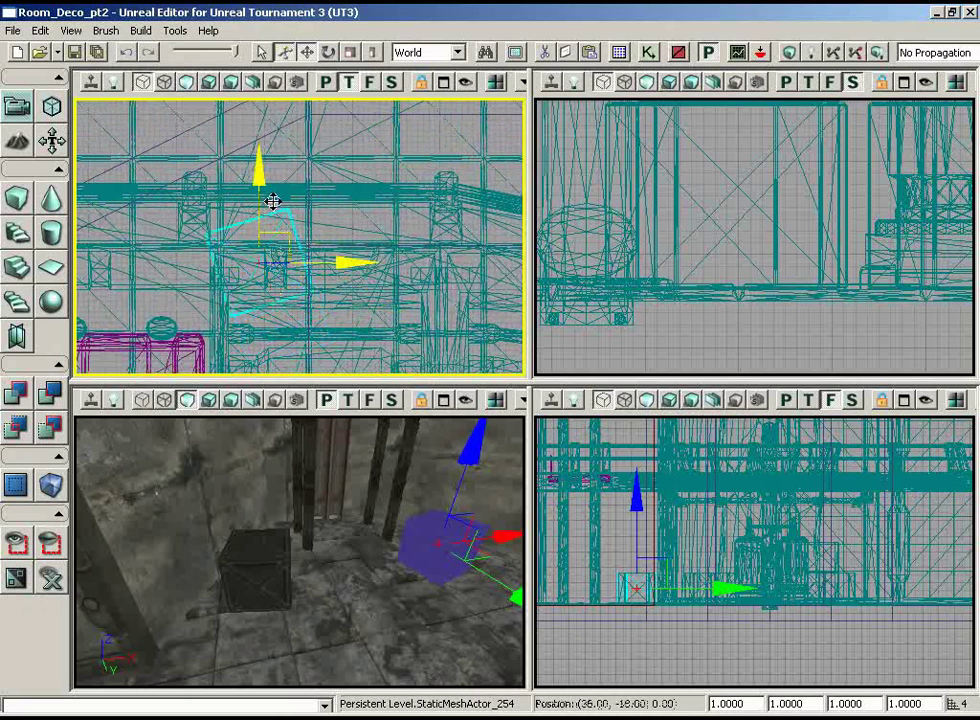
Step: Choose the static mesh S_LT_Deco_SM_Container03 from the LT_Deco package and add it on the floor beside the rotated crate
drag(376, 530, 445, 434)
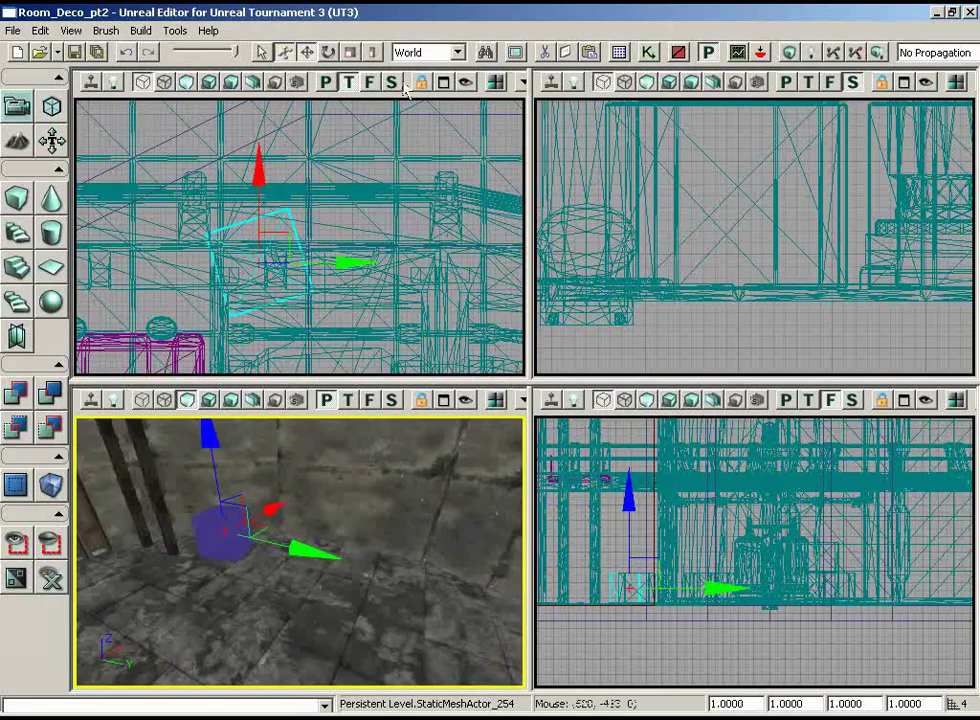
click(621, 54)
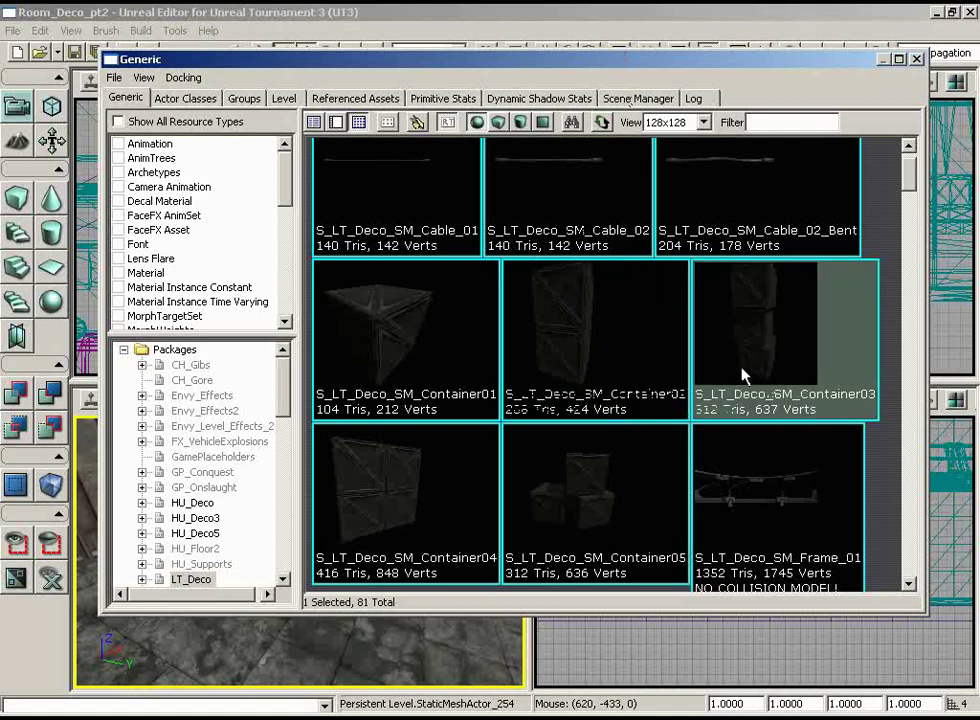
click(917, 61)
drag(380, 497, 373, 495)
right_click(308, 535)
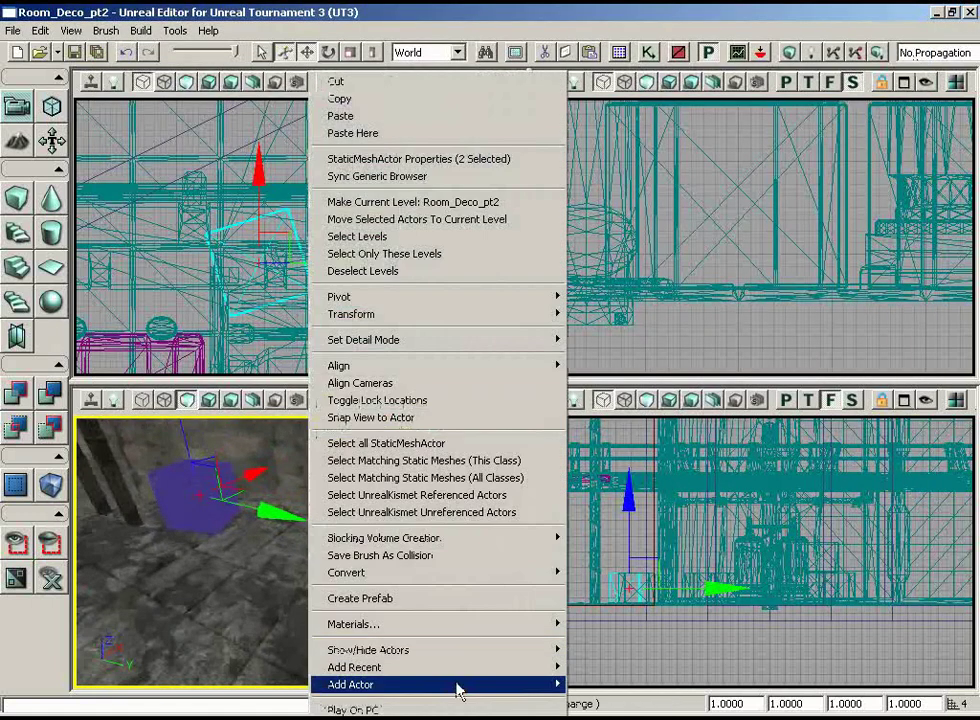
mouse_move(459, 686)
click(312, 496)
Step: Adjust the tall Container03 stack next to the square crate and rotate it slightly around its vertical axis
drag(392, 283, 391, 281)
drag(390, 198, 391, 276)
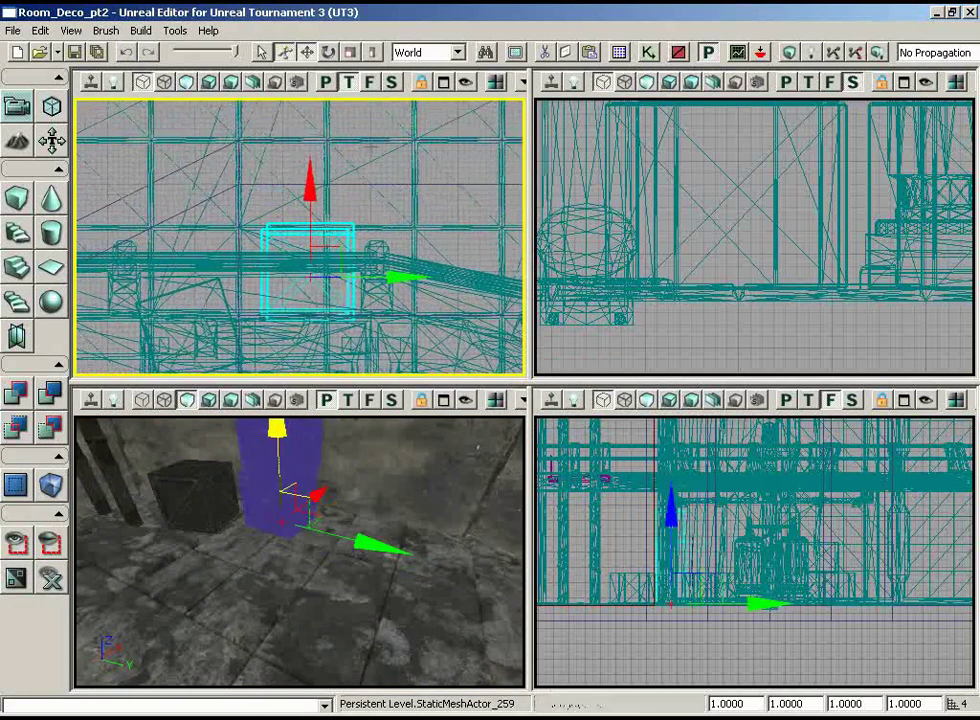
scroll(390, 276, down, 2)
key(space)
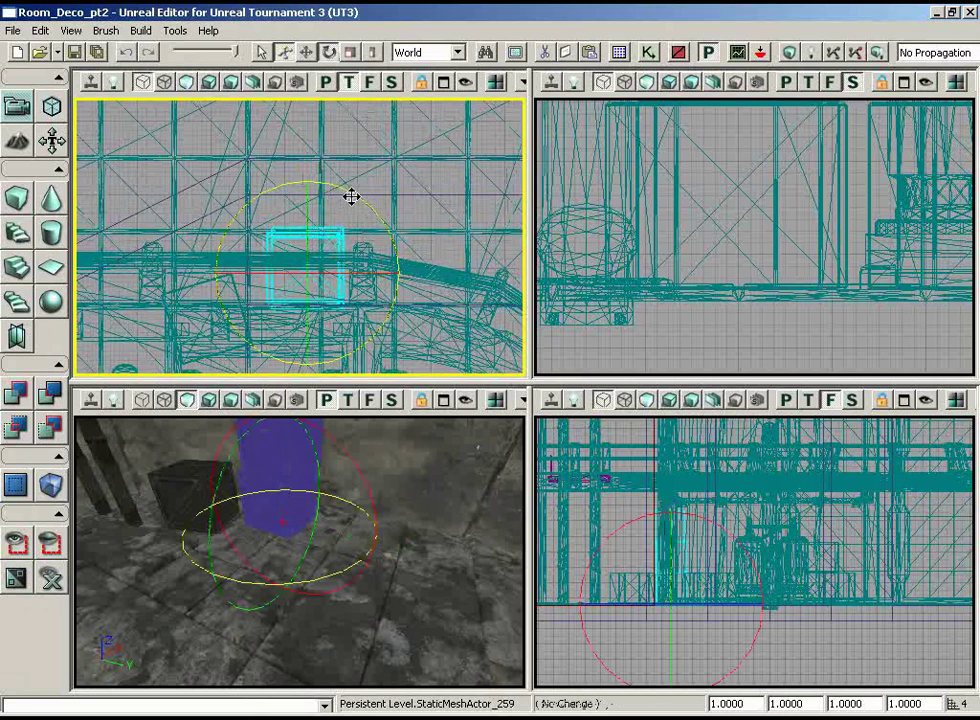
drag(457, 256, 474, 235)
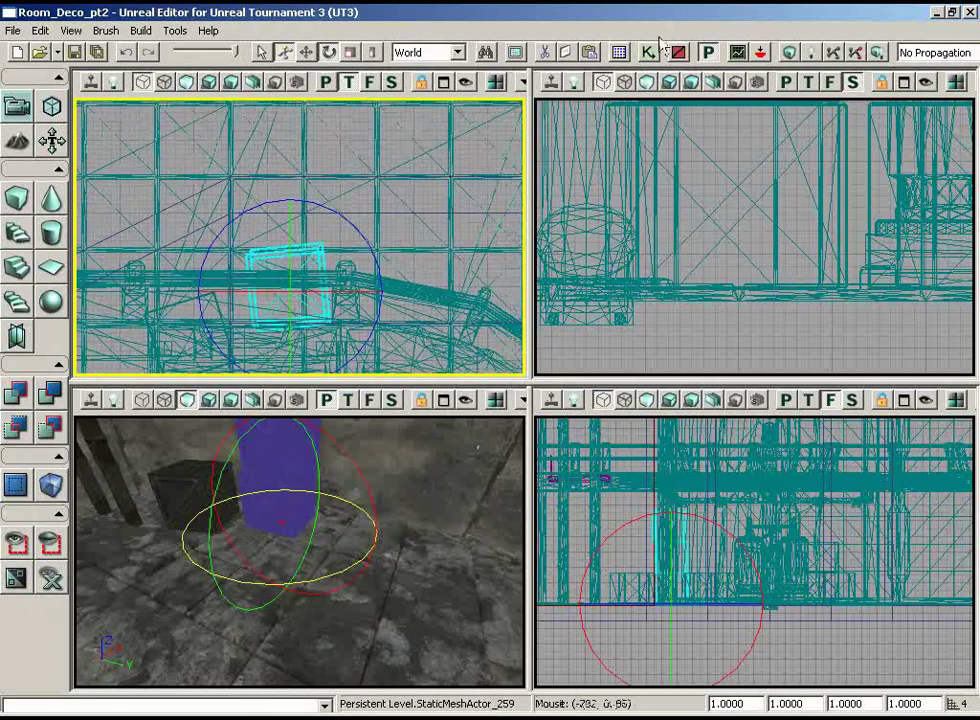
Step: Choose the static mesh S_LT_Deco_SM_Container02 from the LT_Deco package and add it on the floor beside the tall stack
click(633, 53)
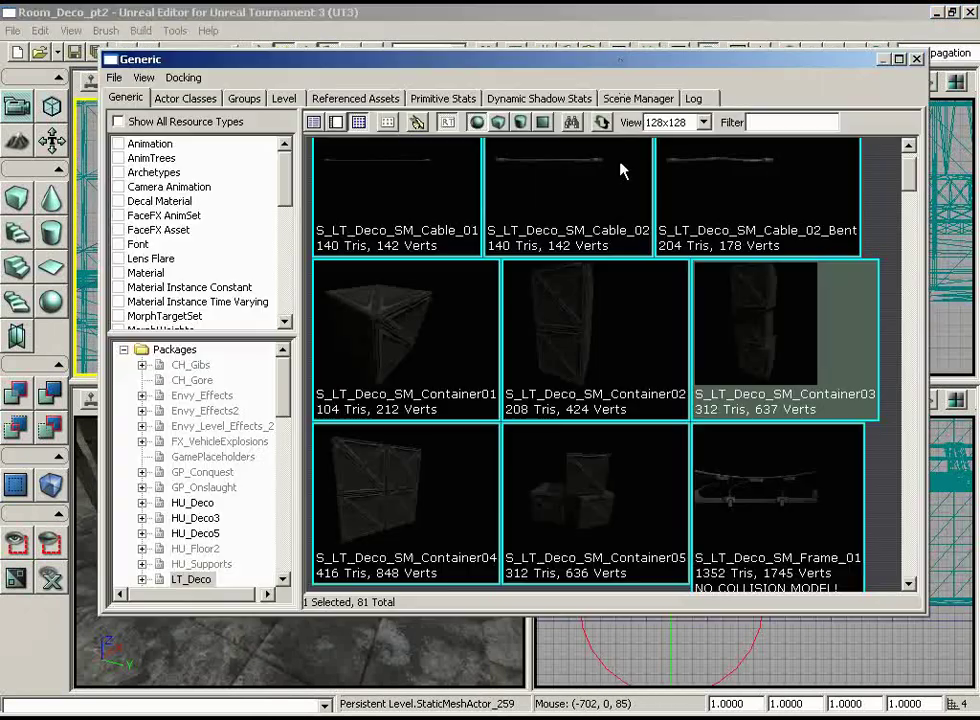
click(916, 59)
right_drag(318, 520, 362, 540)
key(space)
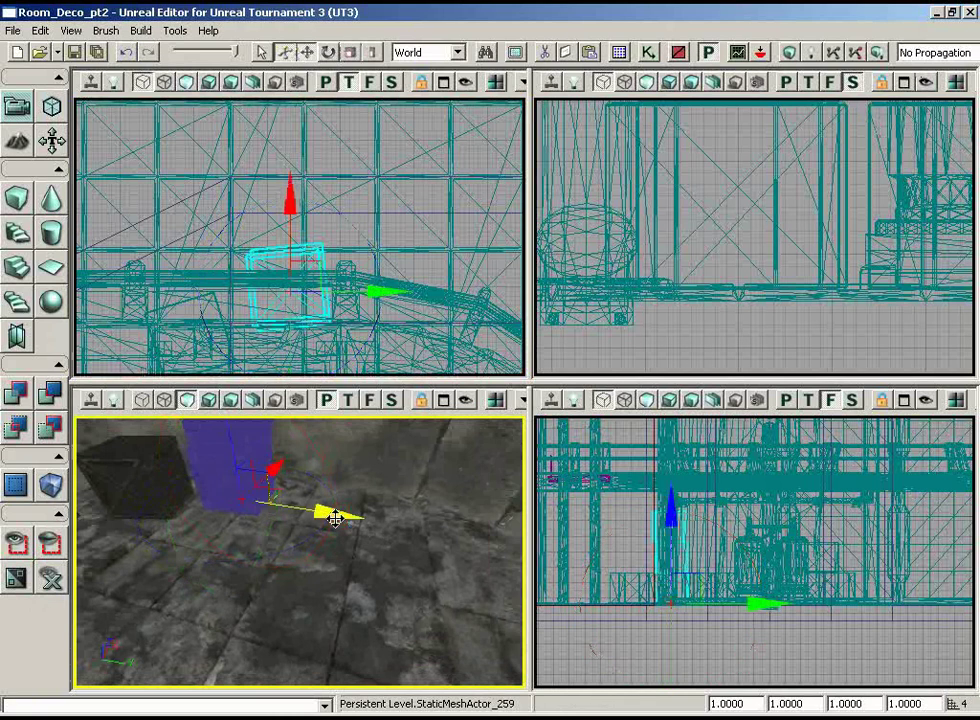
drag(288, 536, 250, 466)
right_drag(250, 466, 307, 574)
right_click(376, 588)
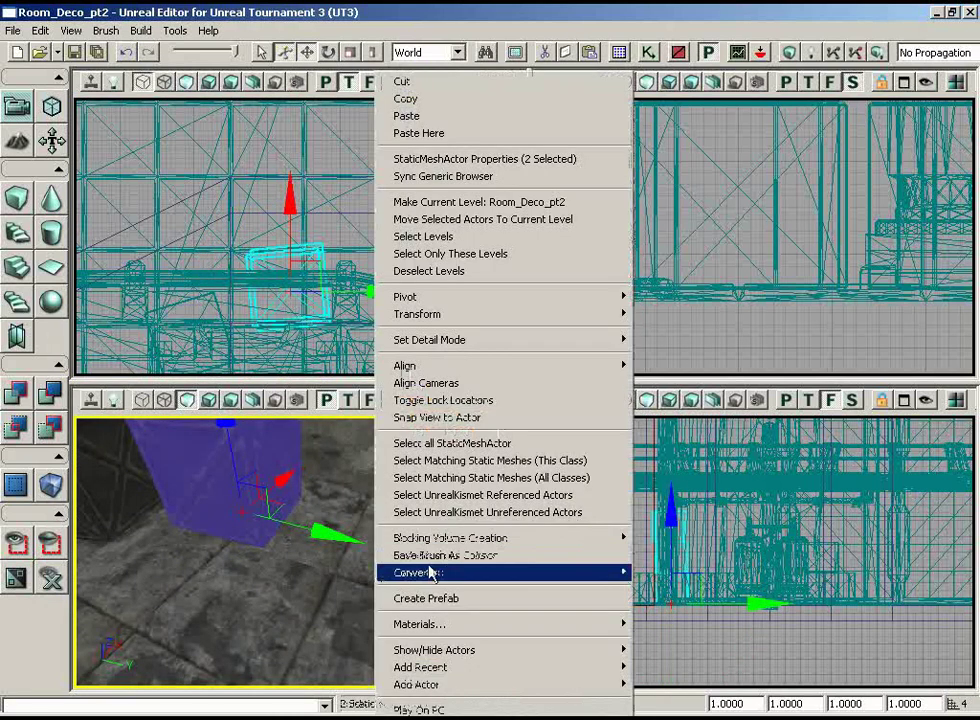
mouse_move(505, 688)
click(306, 481)
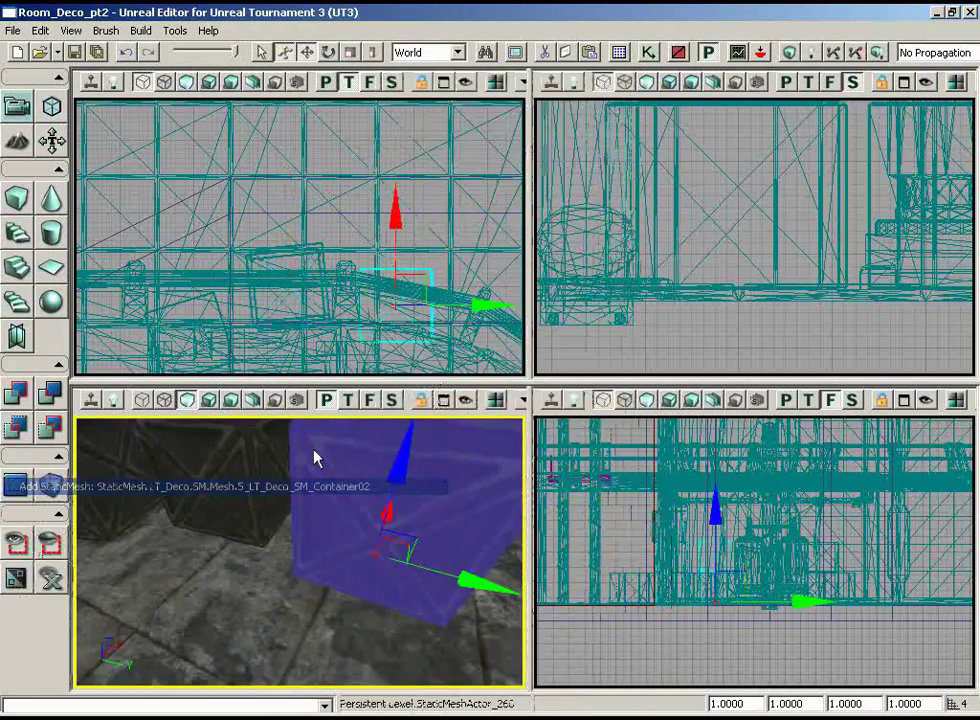
Step: Rotate the Container02 mesh slightly around its vertical axis so it sits at a different angle from the tall stack
key(space)
drag(438, 226, 466, 268)
drag(443, 203, 426, 186)
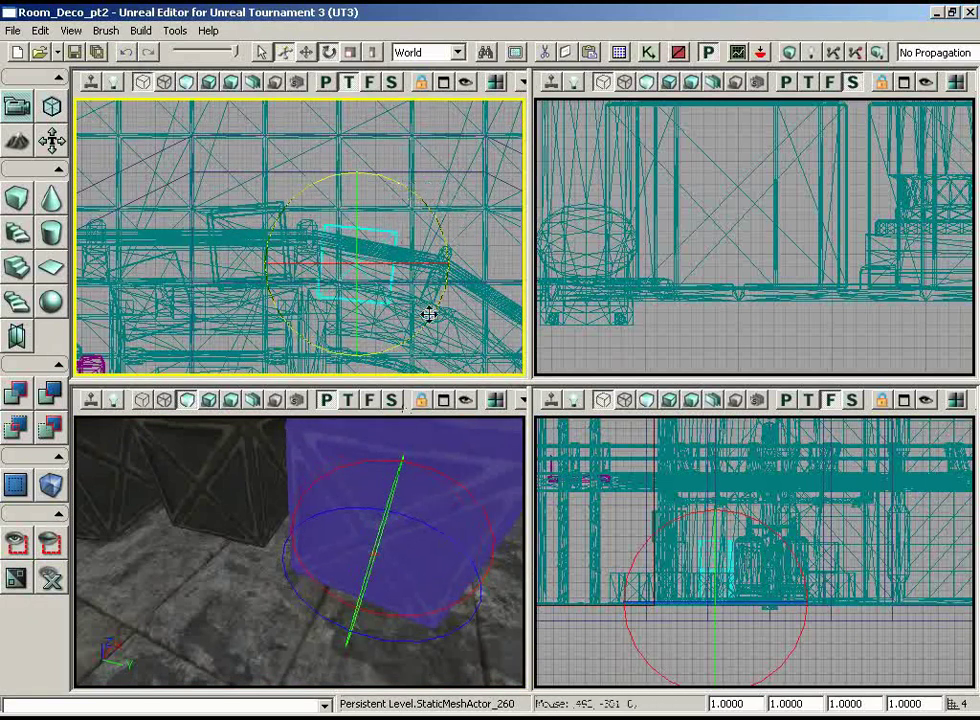
drag(428, 314, 387, 271)
Step: Move the Container02 mesh back toward the wall, close beside the tall stack
key(w)
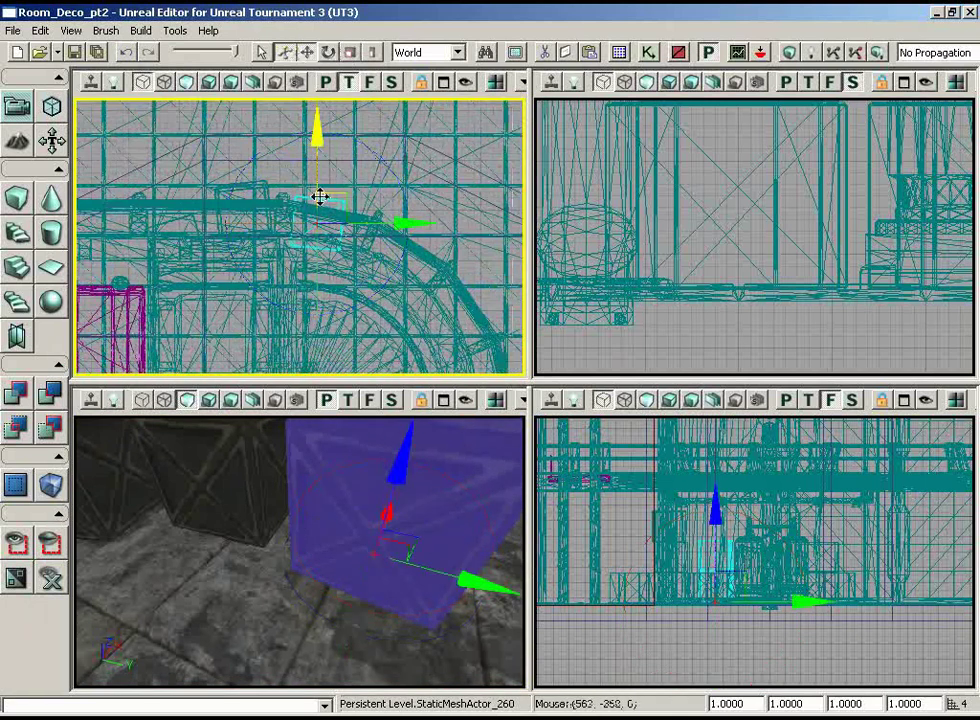
drag(333, 190, 334, 160)
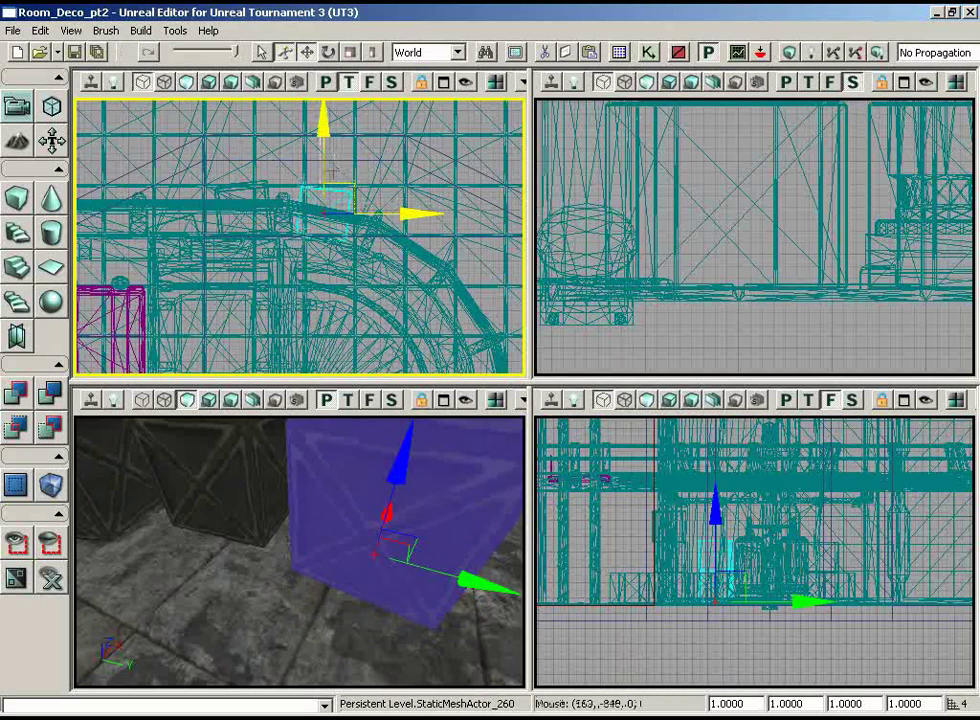
drag(322, 552, 328, 580)
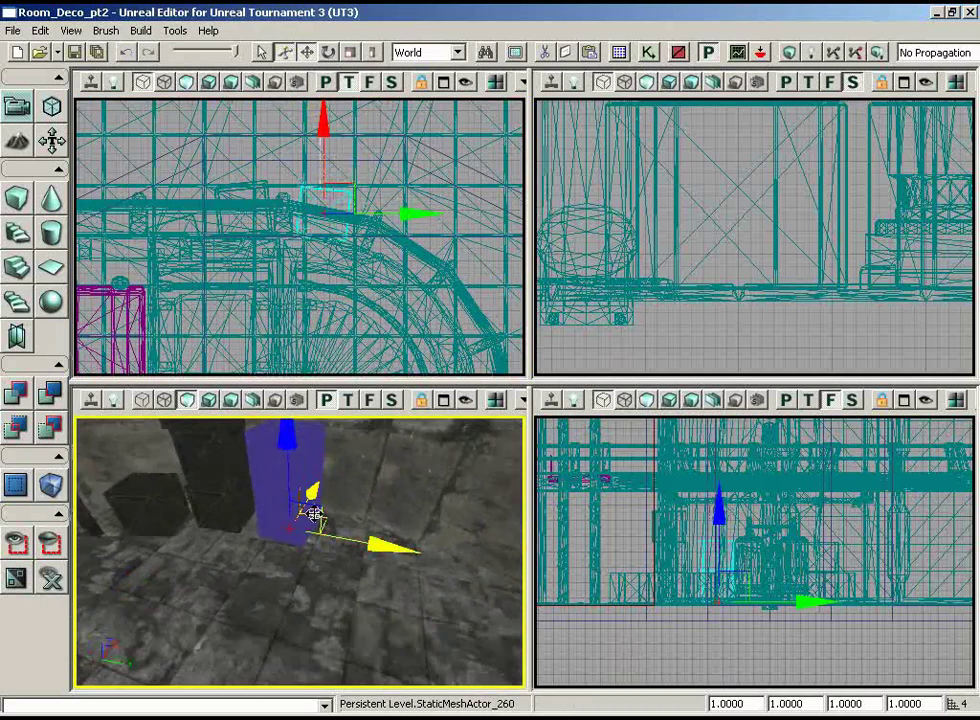
drag(314, 514, 311, 497)
right_drag(323, 268, 306, 238)
Step: Duplicate the square crate by the tall stack and move the copy past Container02 along the wall
click(148, 500)
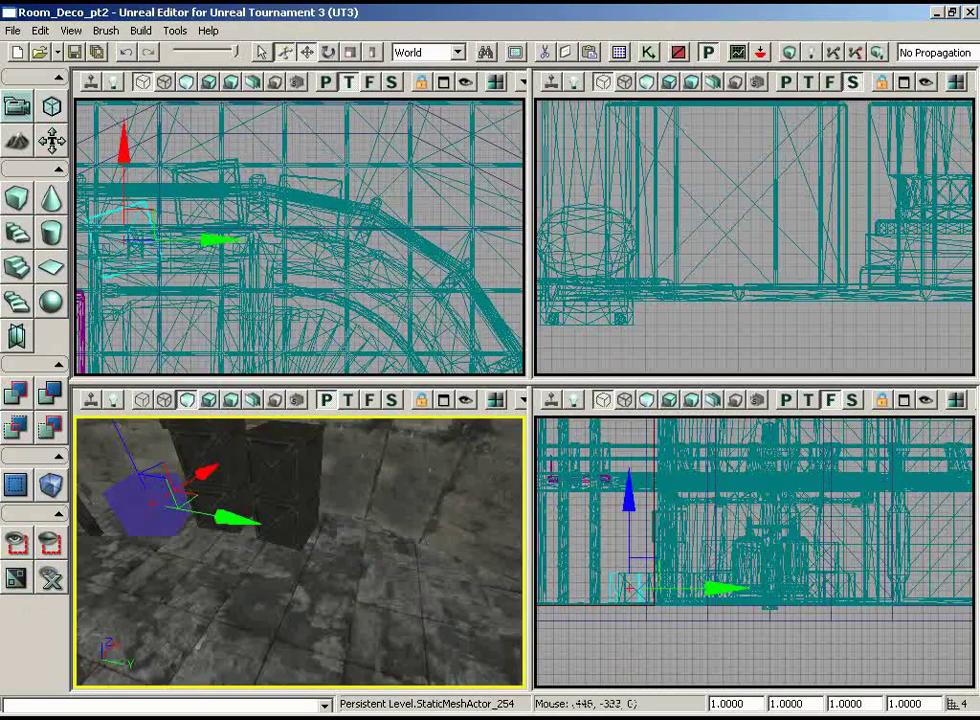
scroll(300, 235, up, 2)
right_drag(515, 258, 490, 274)
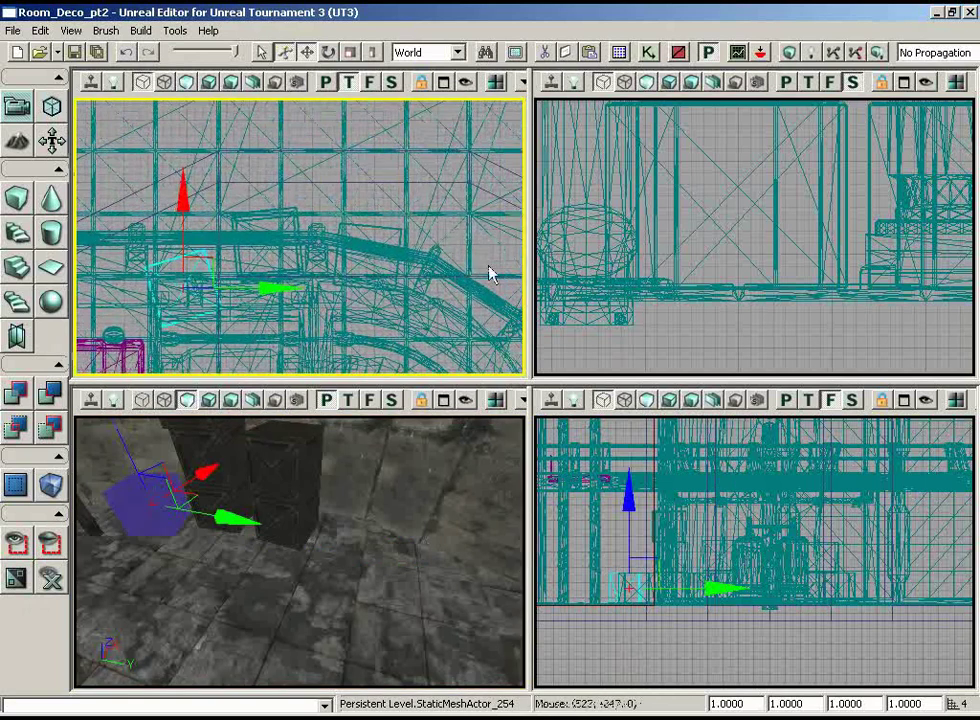
drag(200, 280, 524, 152)
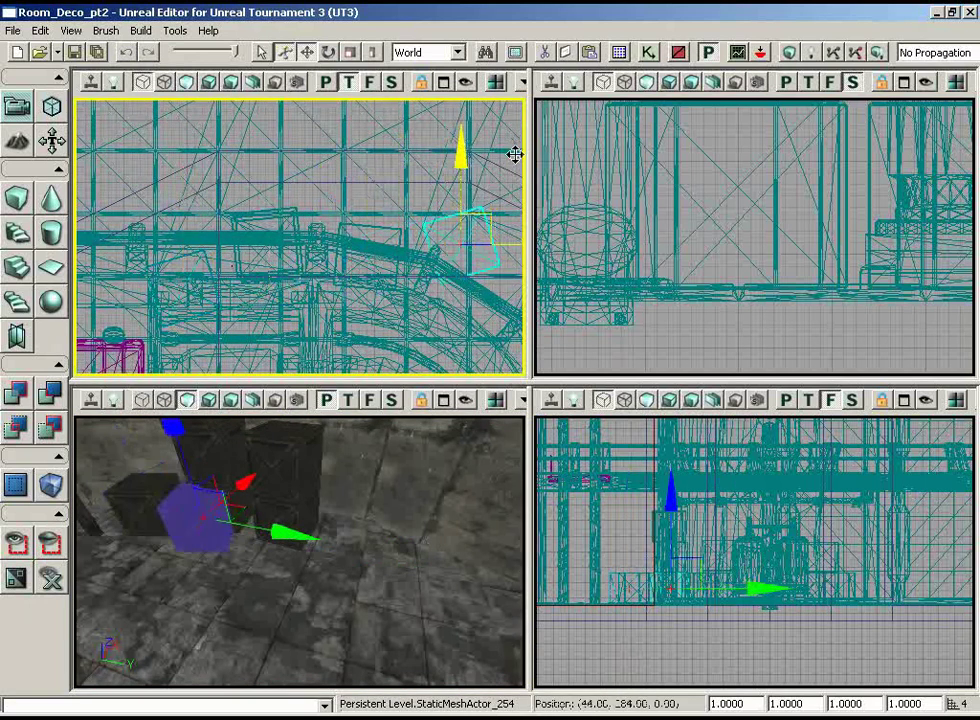
Step: Rotate the new crate copy around its vertical axis to give it a different angle from the original
key(space)
key(space)
right_drag(430, 250, 300, 233)
key(space)
key(space)
key(space)
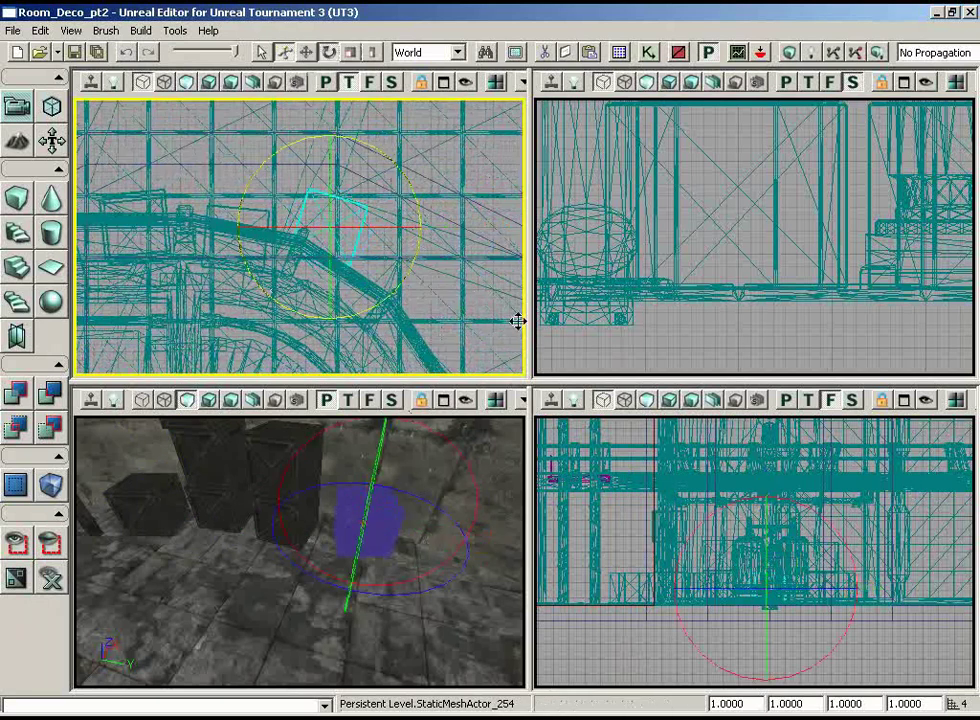
drag(517, 321, 476, 305)
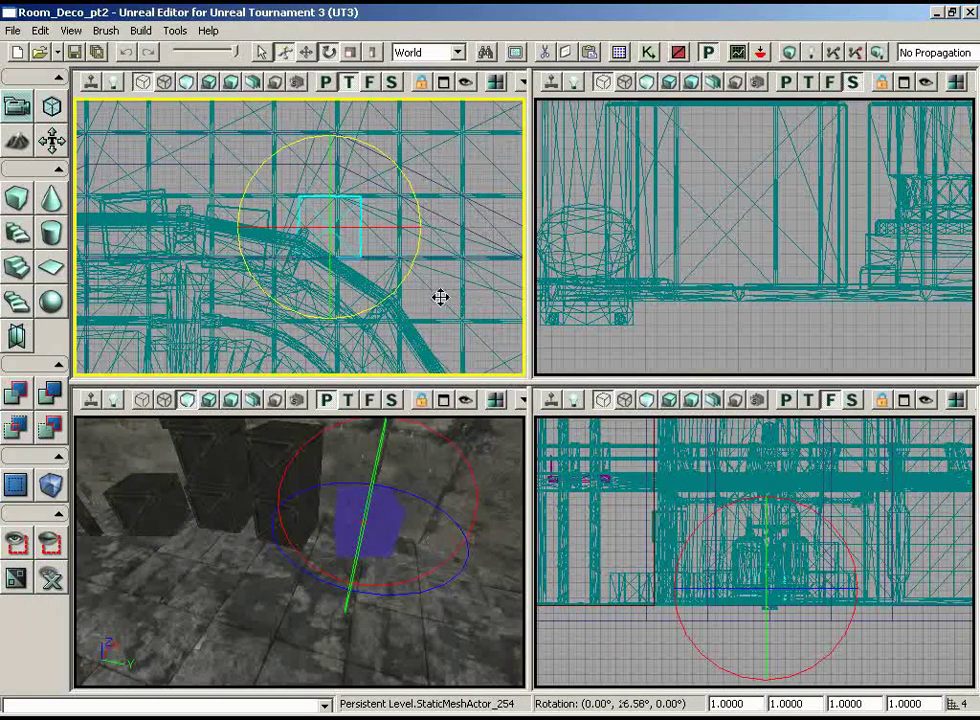
drag(394, 485, 234, 512)
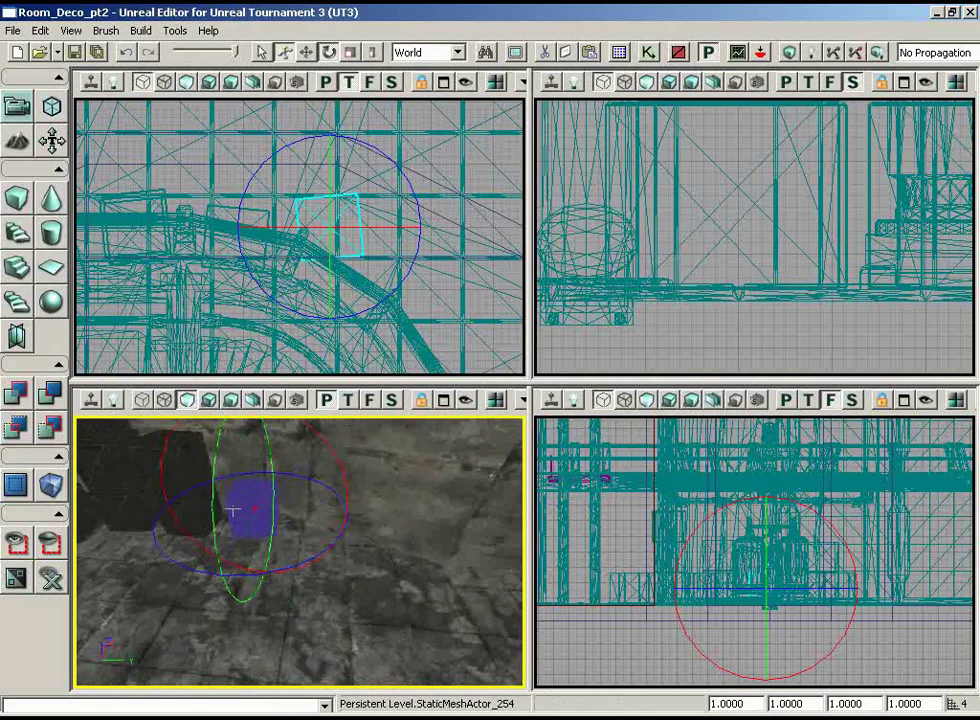
Step: Move the new crate copy slightly away from the wall and closer to Container02
key(space)
key(space)
key(space)
drag(352, 200, 340, 205)
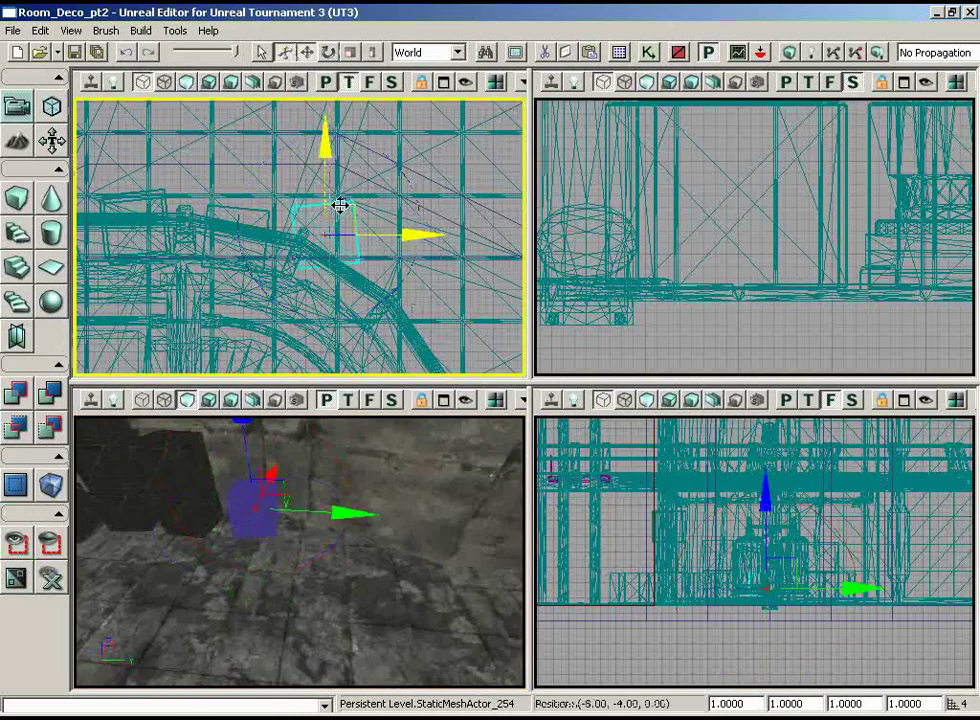
right_drag(313, 567, 88, 444)
drag(88, 444, 235, 540)
right_drag(235, 540, 304, 579)
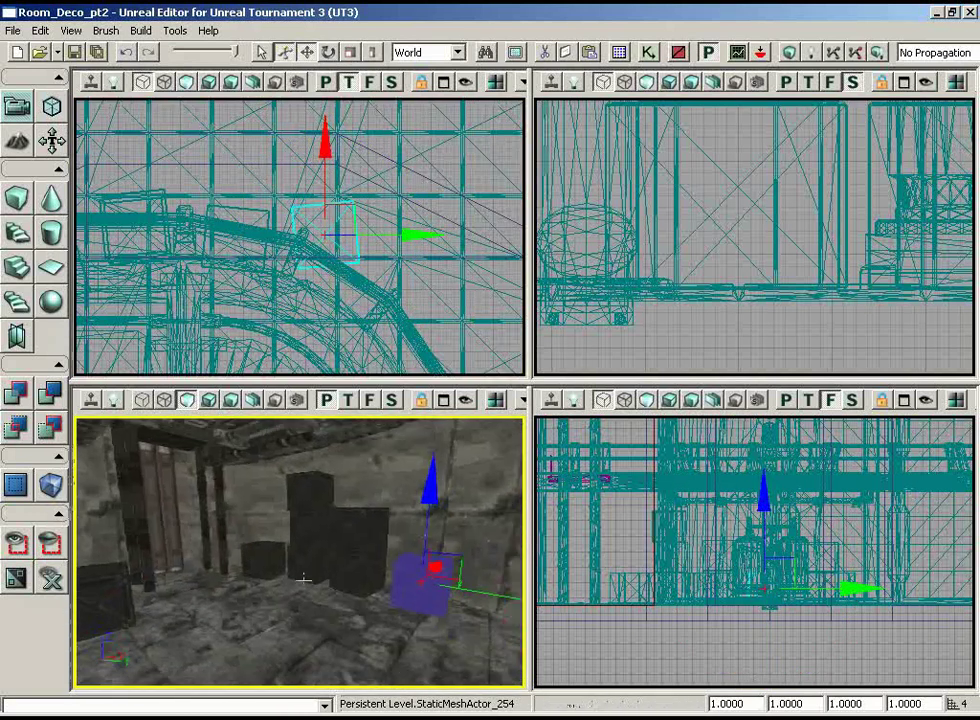
drag(357, 205, 344, 221)
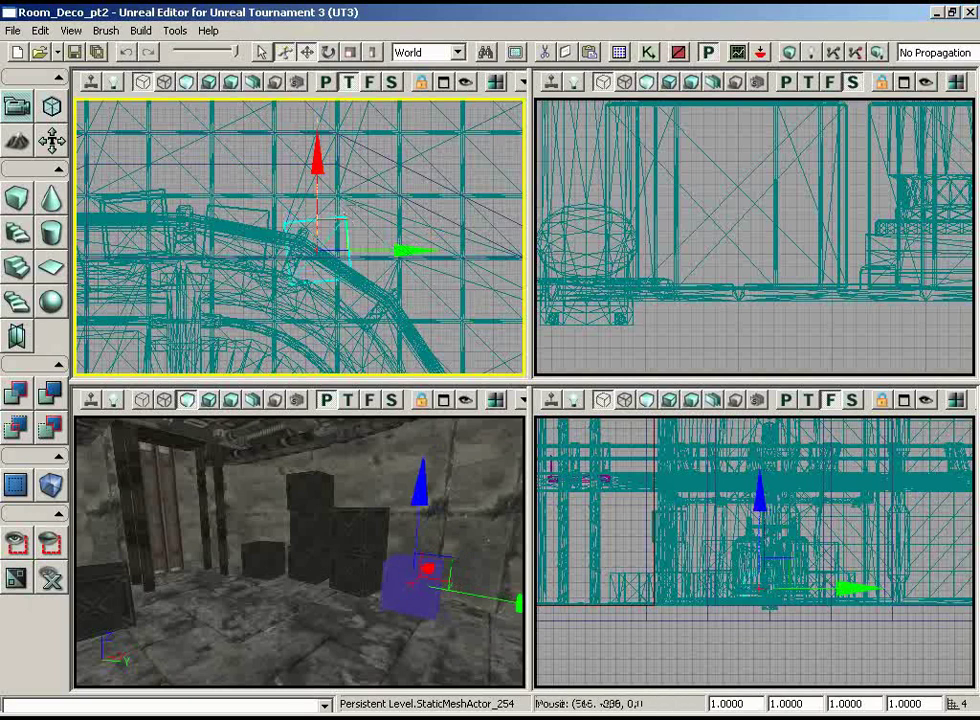
Step: Move the angled crate copy and the neighbouring Container02 mesh back toward the wall
drag(258, 555, 278, 544)
drag(348, 221, 354, 182)
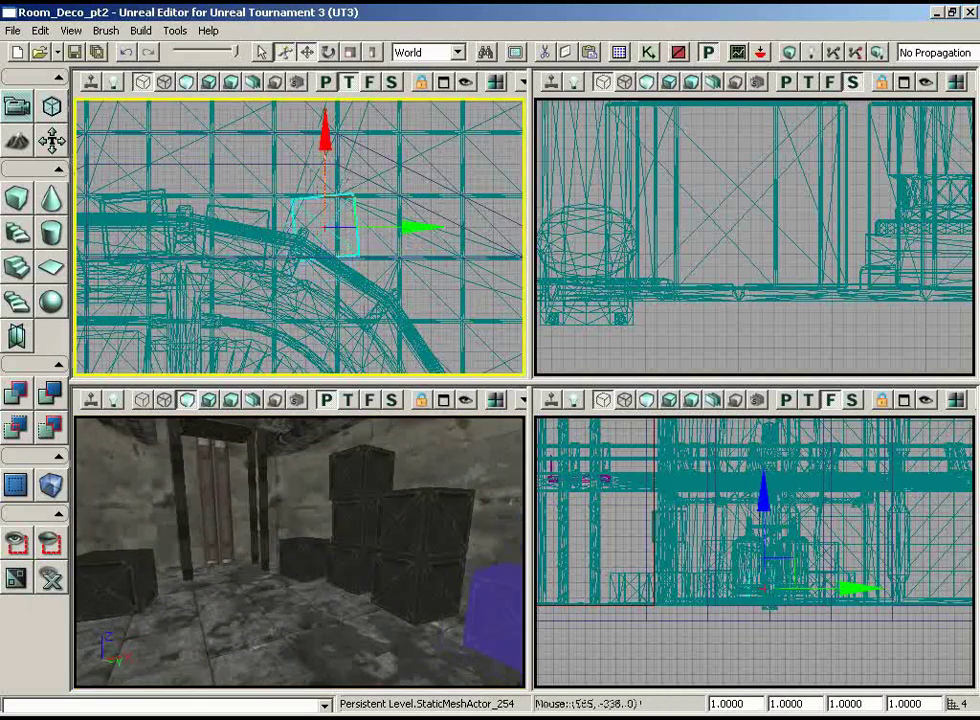
click(407, 516)
drag(250, 206, 245, 175)
drag(286, 556, 327, 531)
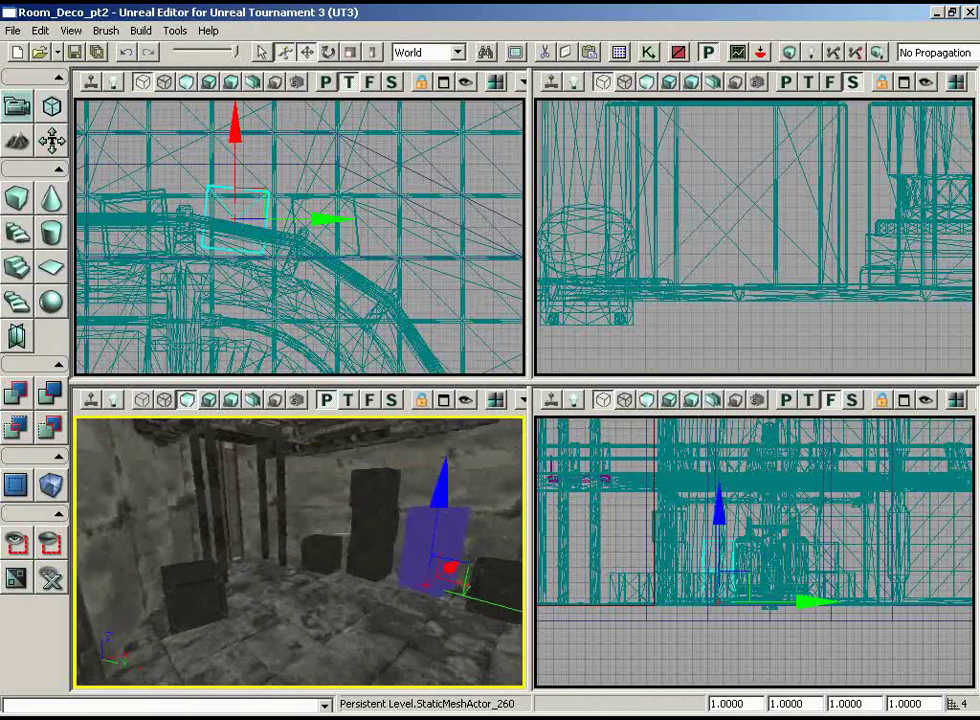
Step: Look through the static meshes in the LT_Deco package for another piece to decorate the opposite side of the room
right_drag(343, 525, 200, 575)
drag(200, 575, 258, 562)
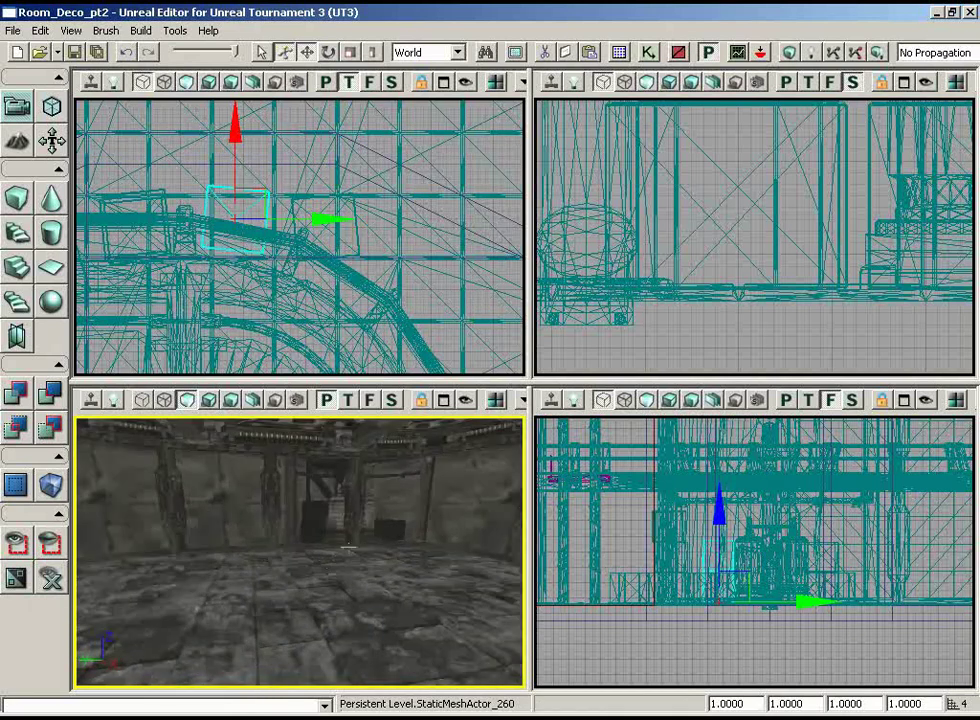
click(645, 55)
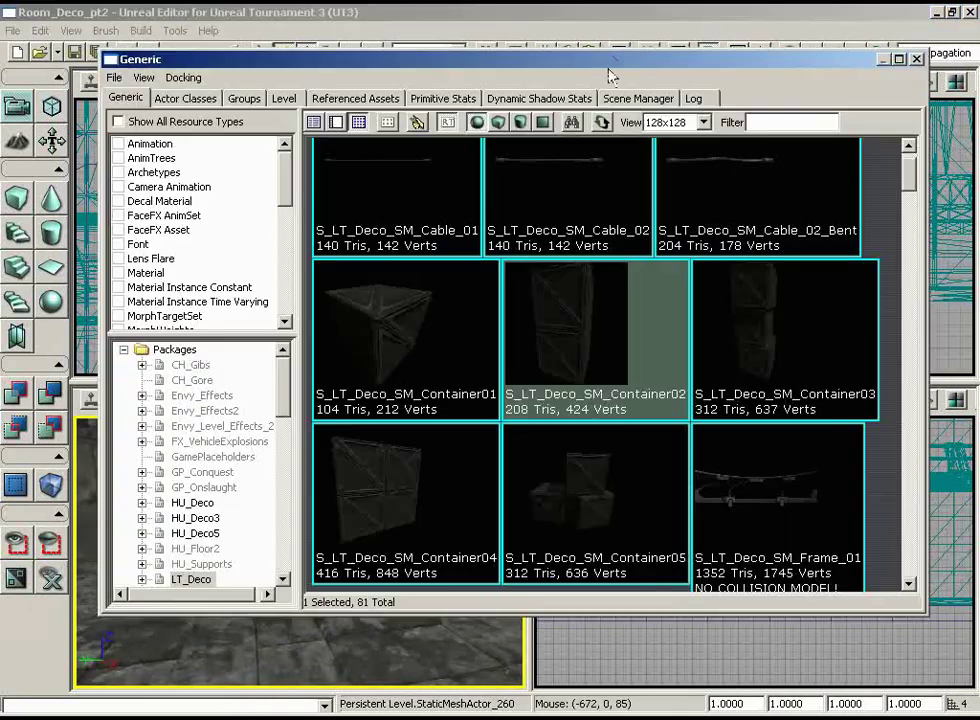
scroll(886, 200, down, 10)
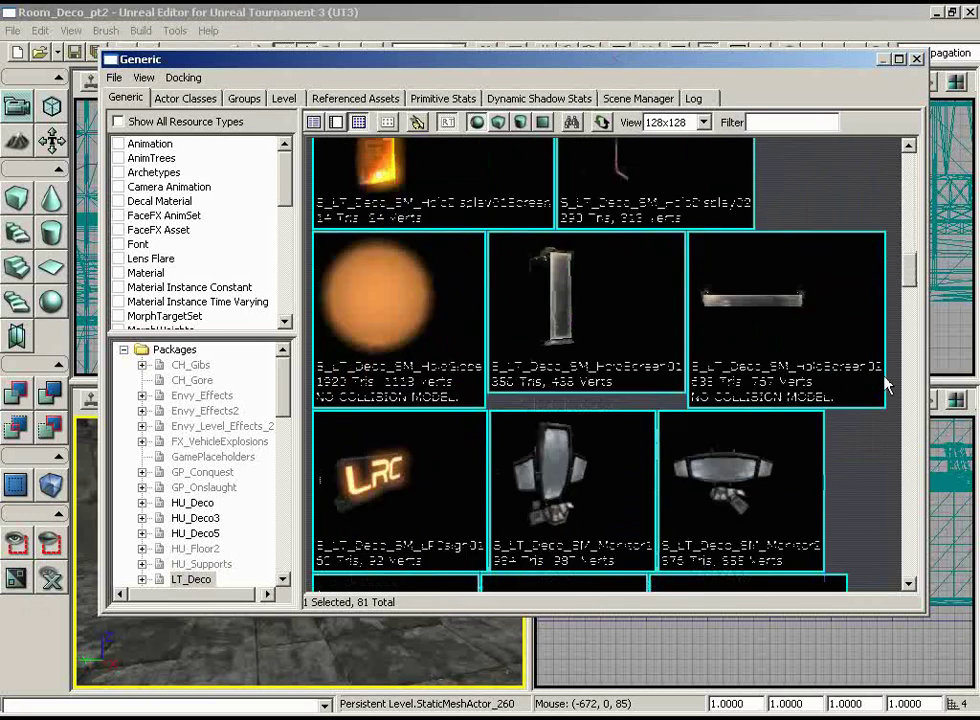
scroll(897, 396, down, 10)
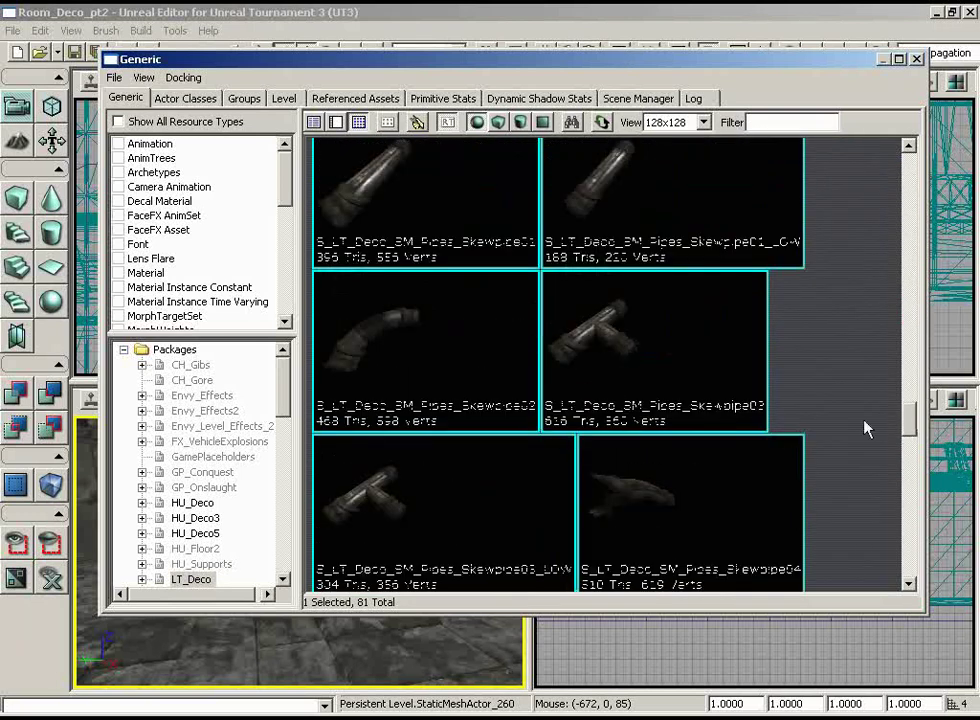
scroll(864, 394, down, 8)
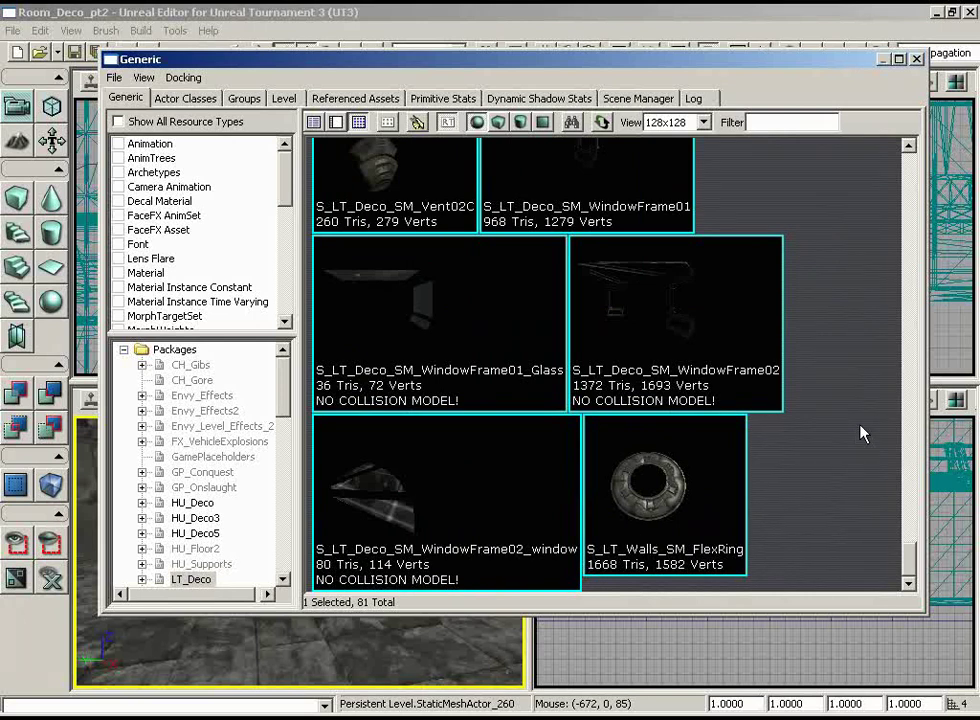
scroll(262, 430, down, 1)
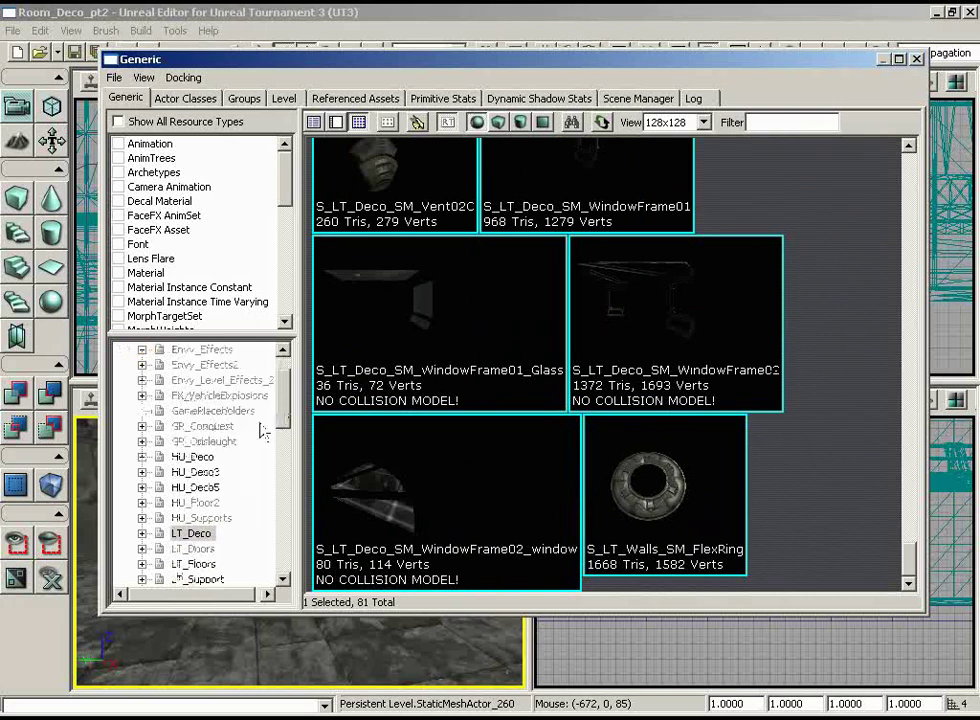
Step: Browse the HU_Deco3 package and select the S_HU_Deco_SM_GasTanks01 static mesh
click(205, 472)
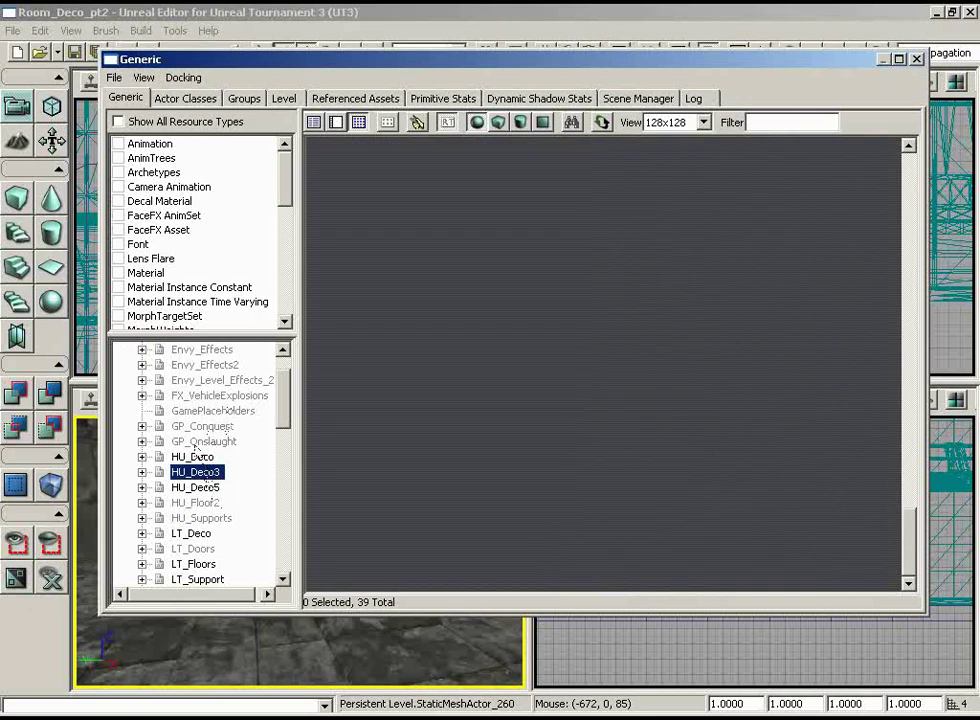
click(499, 317)
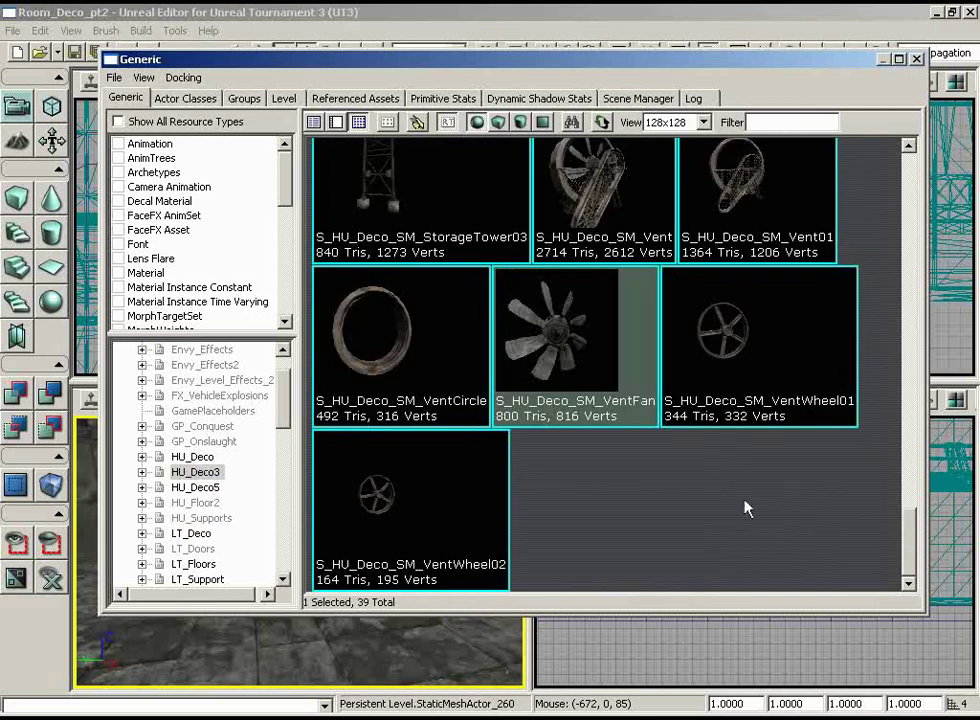
scroll(760, 470, up, 3)
scroll(766, 440, up, 10)
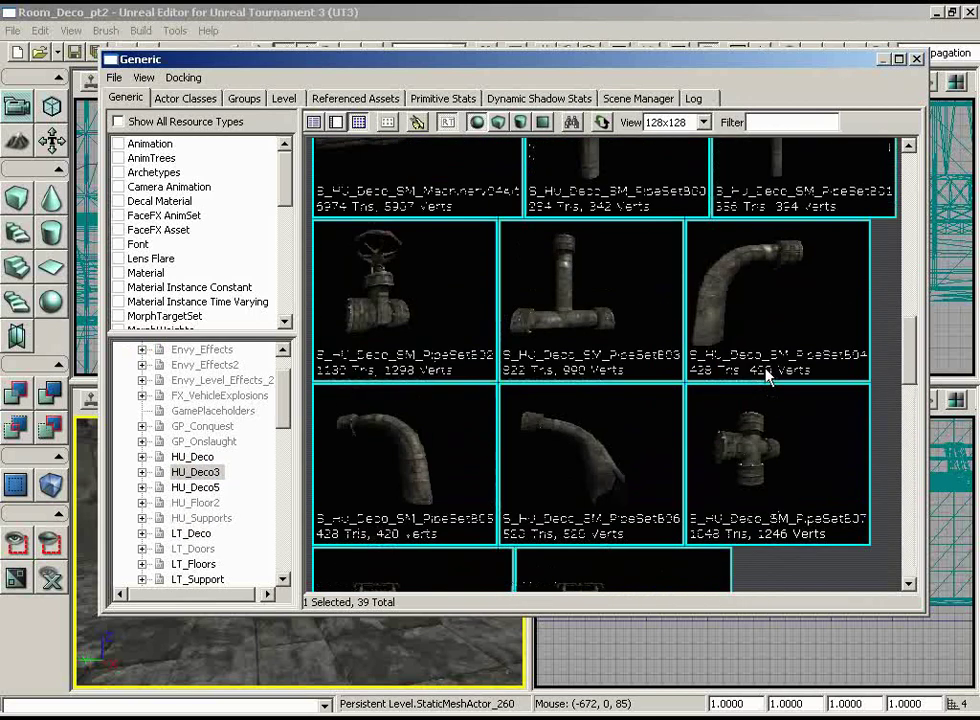
scroll(768, 318, up, 6)
scroll(766, 240, down, 1)
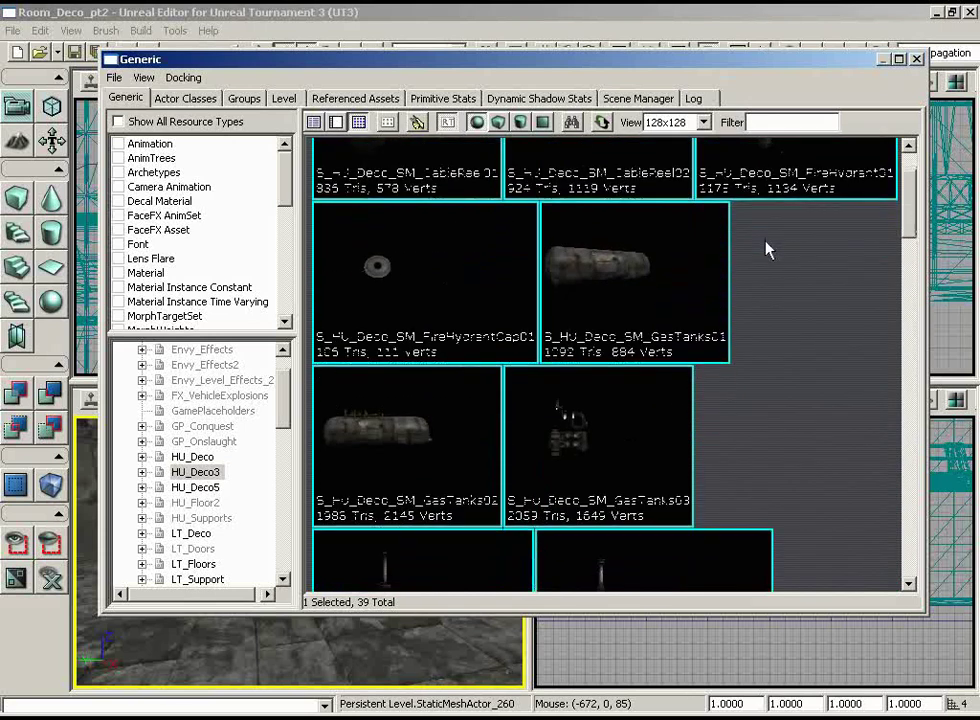
click(588, 278)
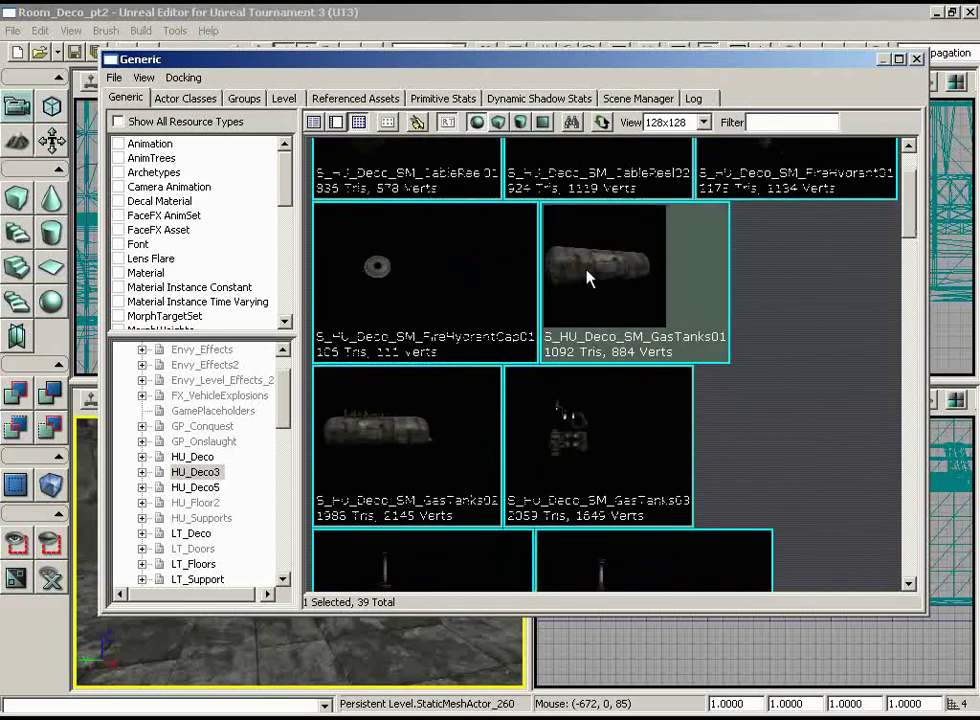
Step: Add the selected GasTanks01 static mesh to the level on the open floor near the curved wall
click(917, 60)
mouse_move(321, 532)
right_down()
mouse_move(305, 540)
mouse_move(321, 532)
right_up()
drag(322, 533, 342, 422)
right_click(322, 604)
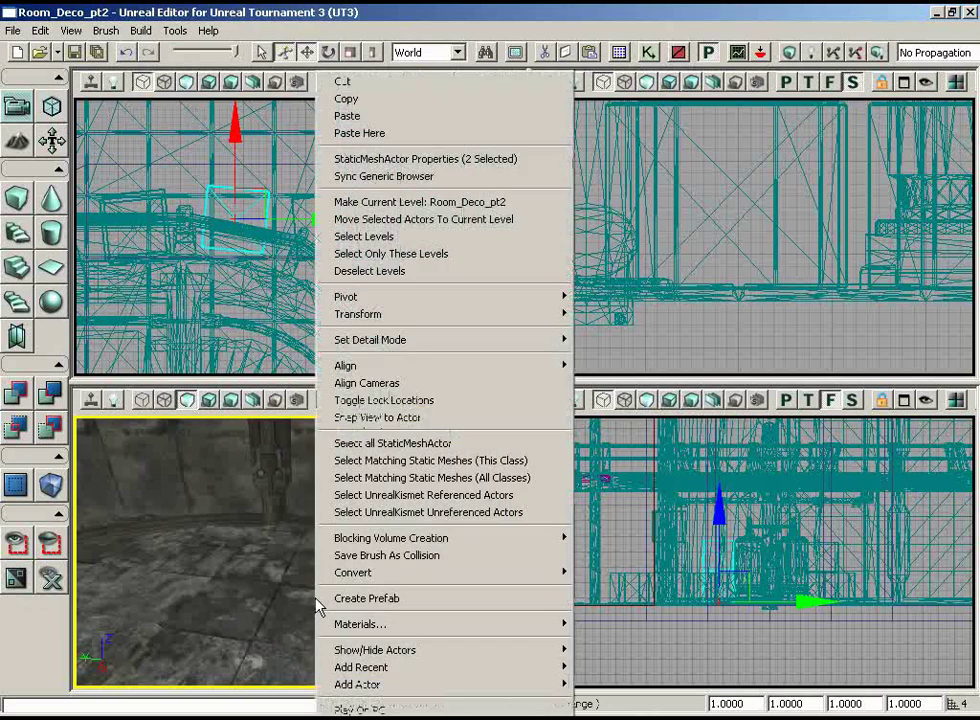
mouse_move(446, 685)
click(255, 486)
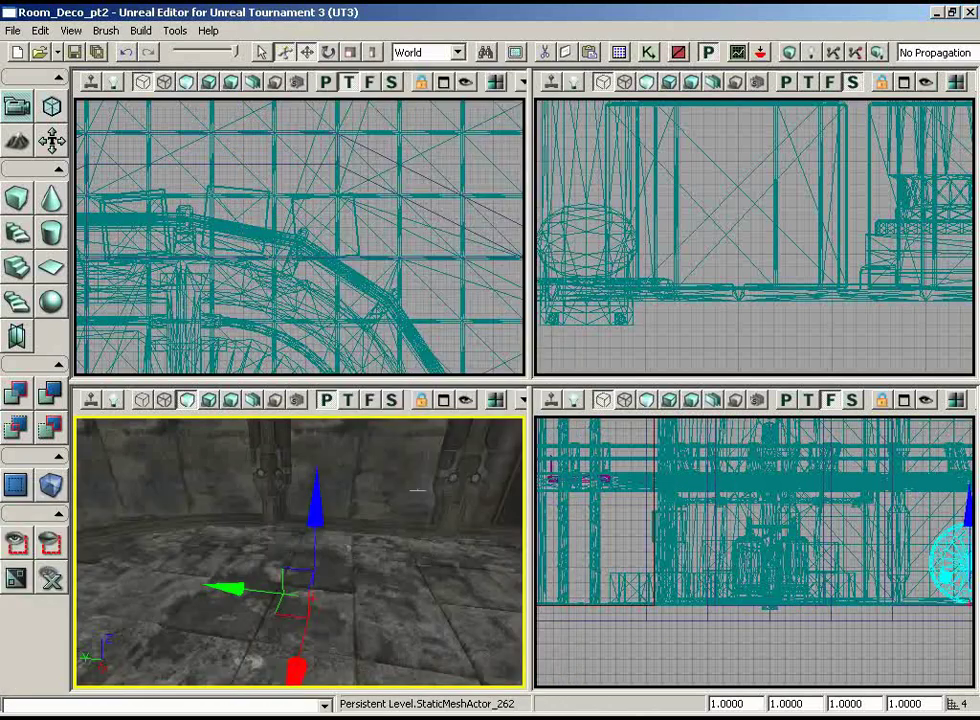
Step: Scale the gas tank down uniformly to 0.75
right_drag(429, 510, 444, 503)
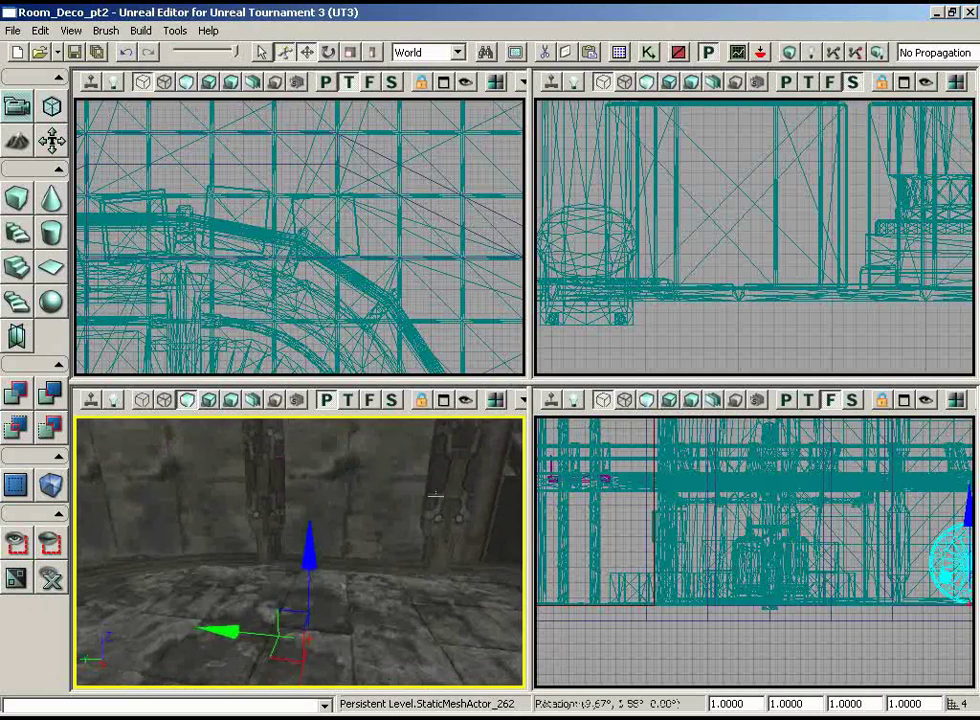
middle_drag(444, 503, 485, 476)
right_drag(485, 476, 279, 468)
drag(280, 470, 446, 459)
right_drag(446, 290, 525, 376)
scroll(450, 345, up, 3)
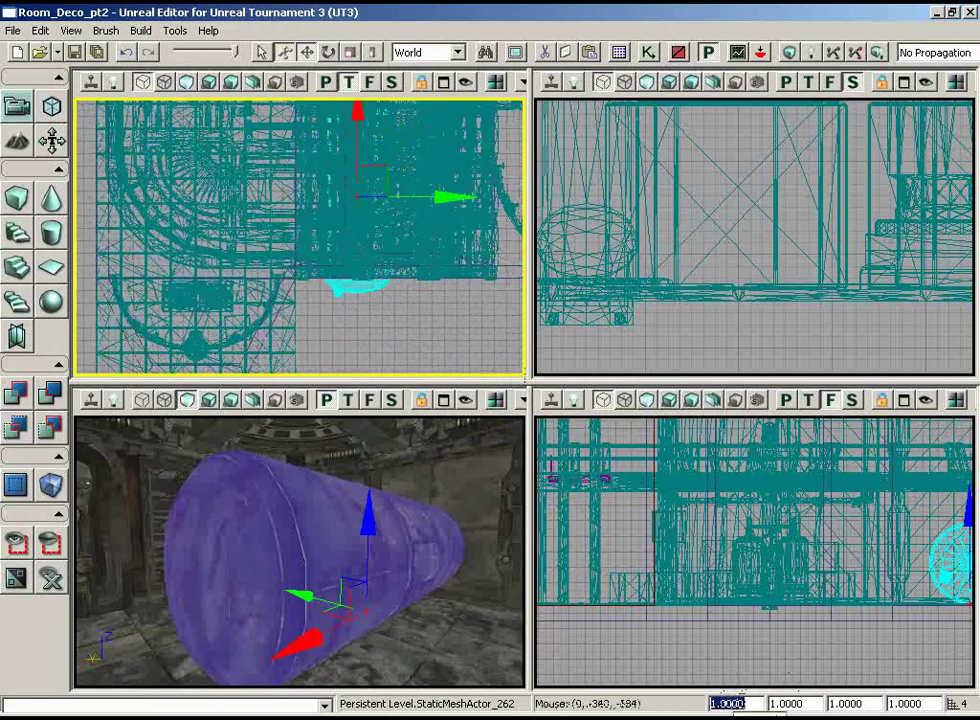
key(Return)
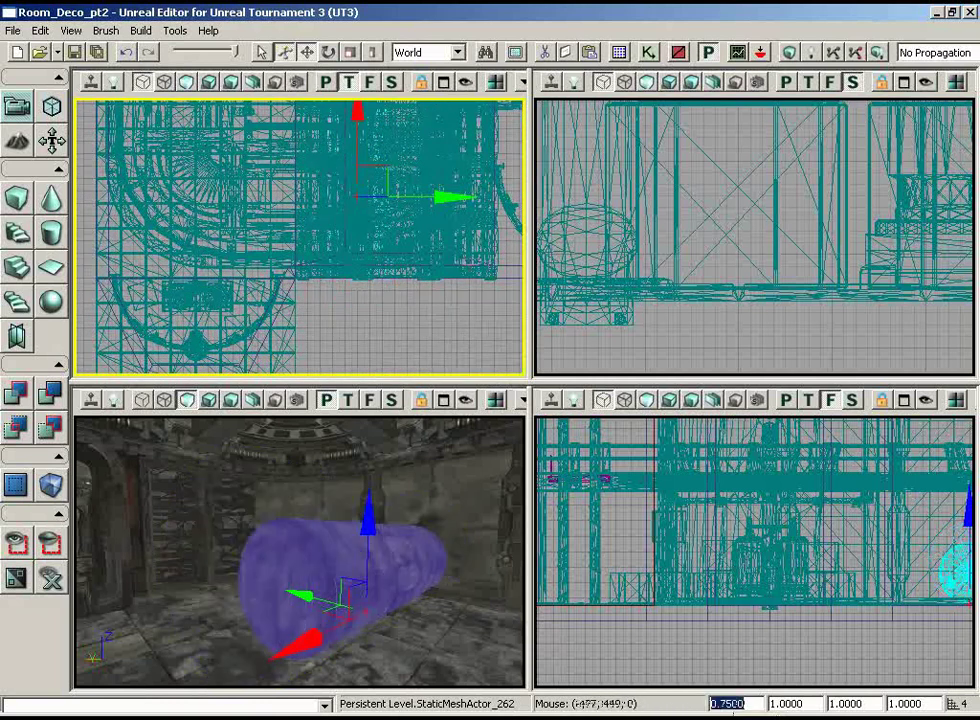
Step: Rotate the gas tank around its vertical axis so its long side faces into the room
right_drag(440, 304, 525, 317)
scroll(503, 357, up, 3)
drag(430, 560, 340, 640)
key(space)
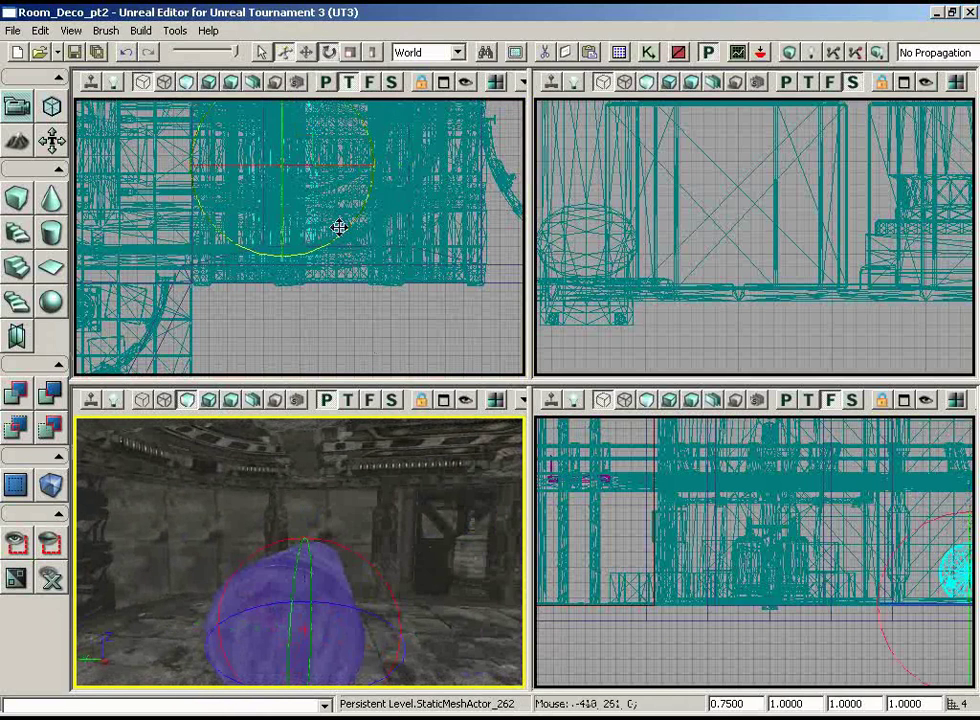
right_drag(373, 222, 421, 226)
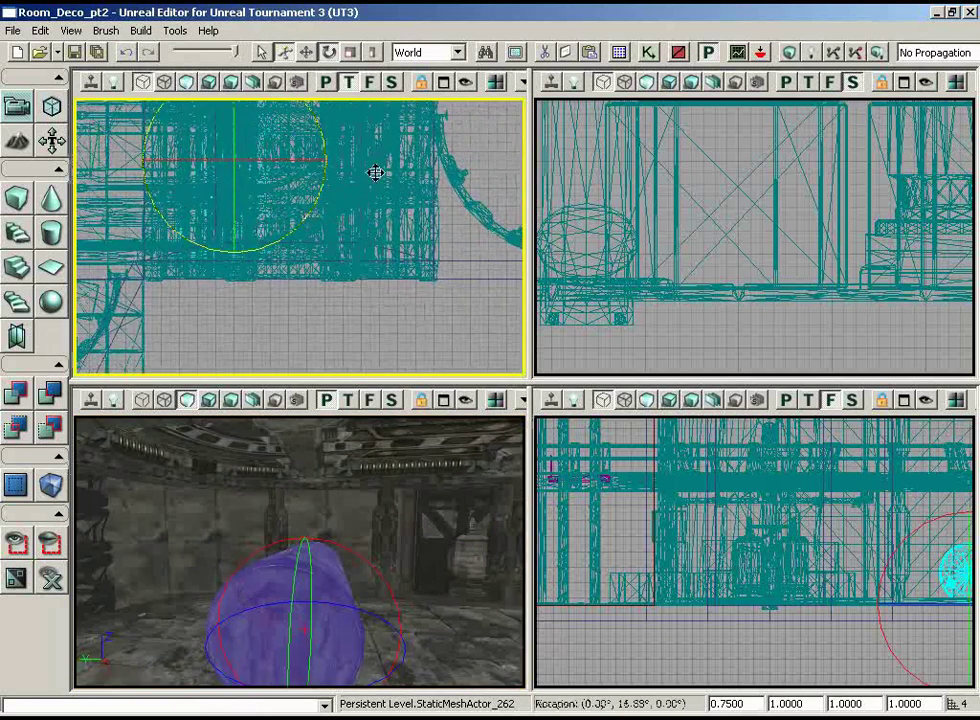
drag(74, 160, 311, 212)
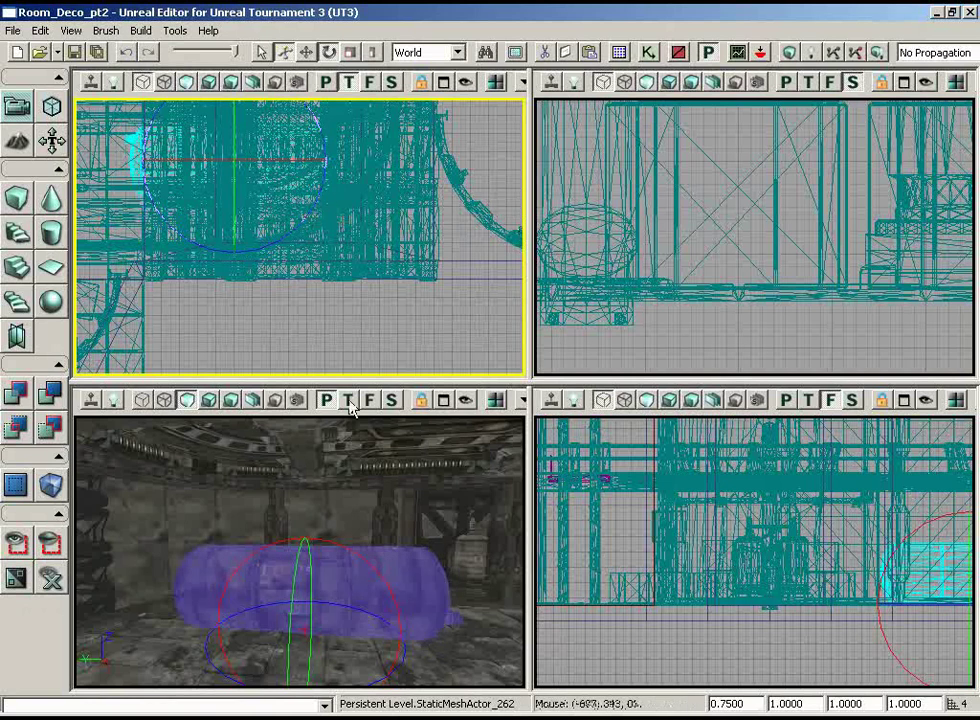
Step: Move the gas tank across the floor so it lies closer to the curved wall
right_drag(458, 590, 480, 615)
drag(462, 605, 403, 591)
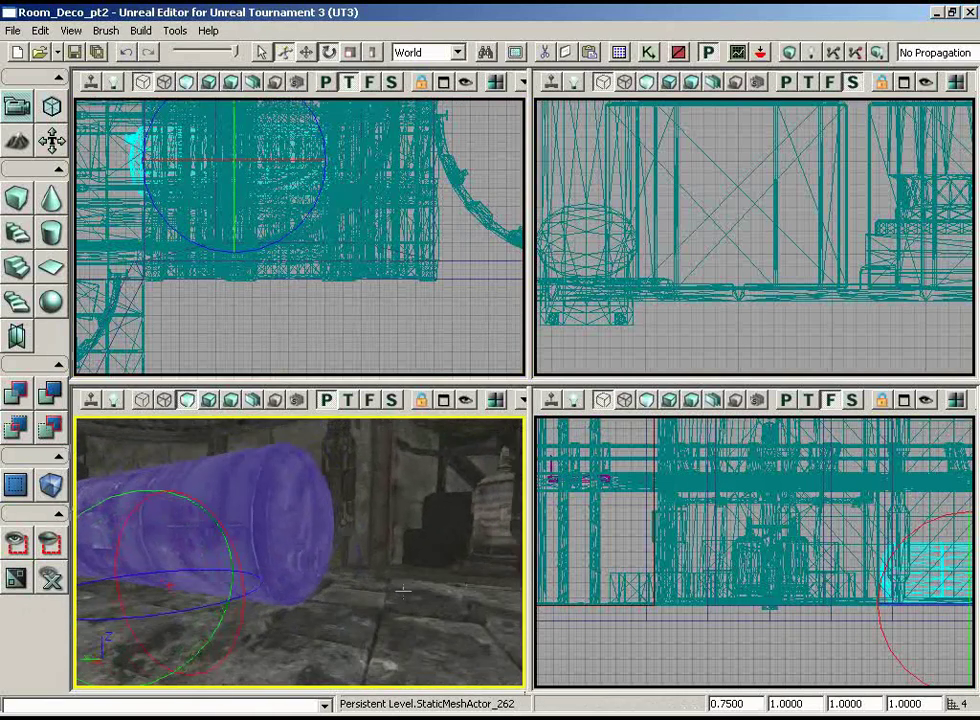
drag(258, 278, 85, 158)
key(space)
key(space)
drag(300, 260, 235, 206)
drag(340, 190, 205, 245)
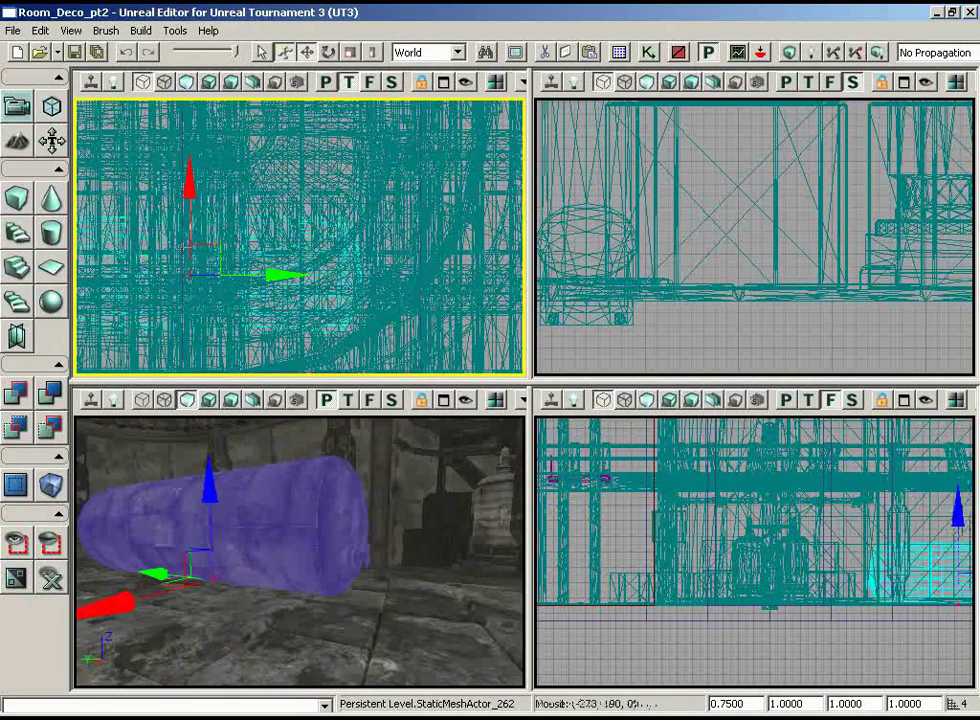
drag(378, 262, 356, 191)
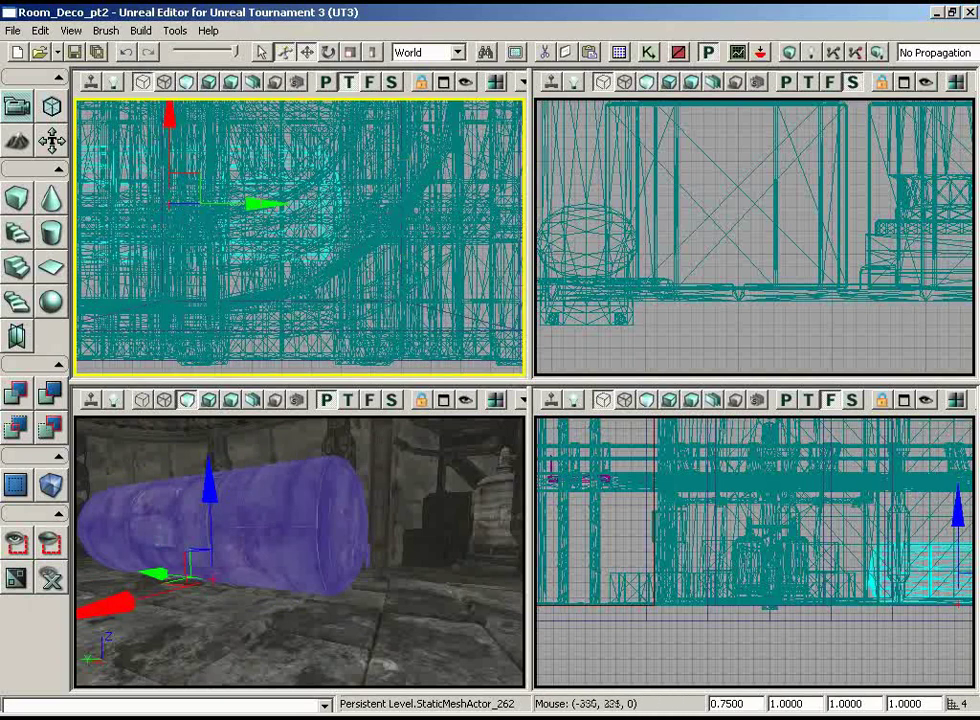
drag(198, 178, 258, 197)
drag(360, 502, 440, 525)
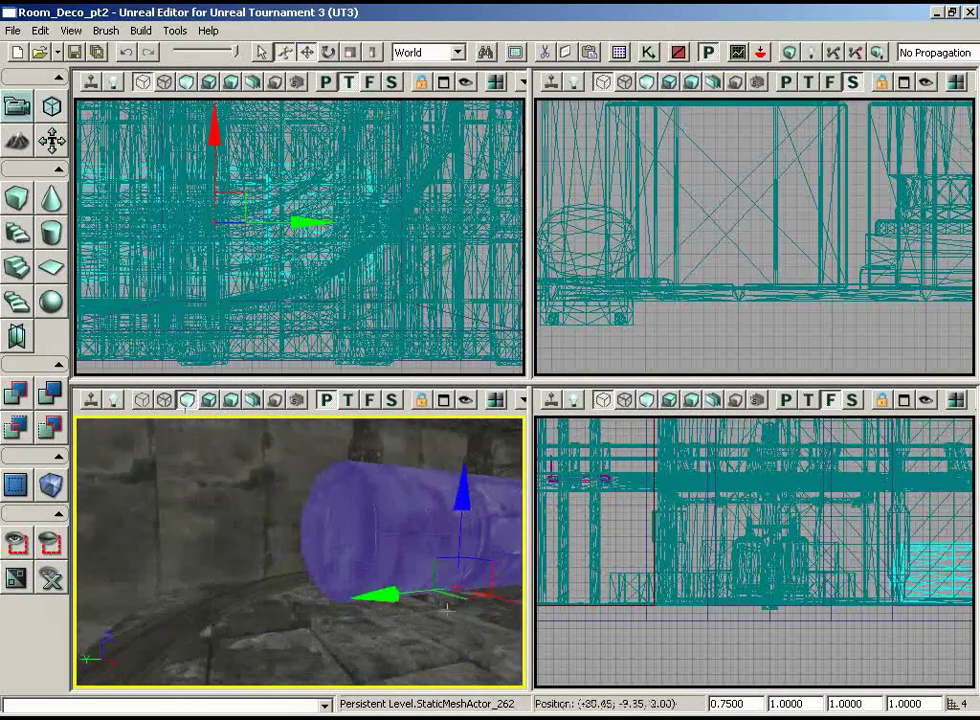
drag(448, 508, 432, 508)
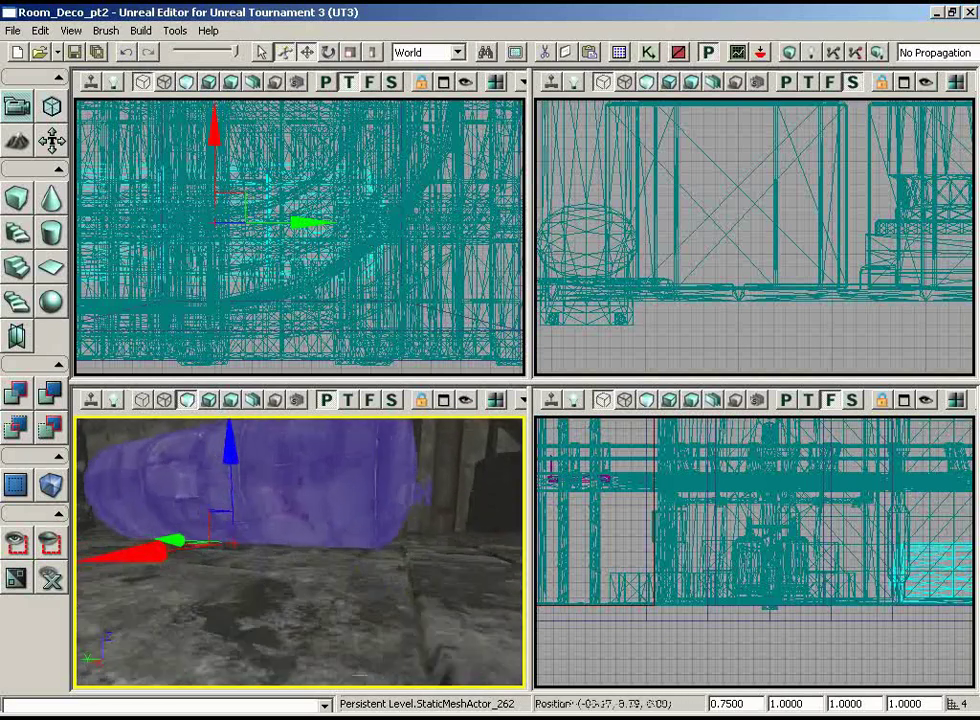
Step: Try raising the gas tank slightly and lower it back onto the floor
right_drag(755, 673, 933, 620)
scroll(933, 620, up, 3)
right_drag(868, 643, 829, 687)
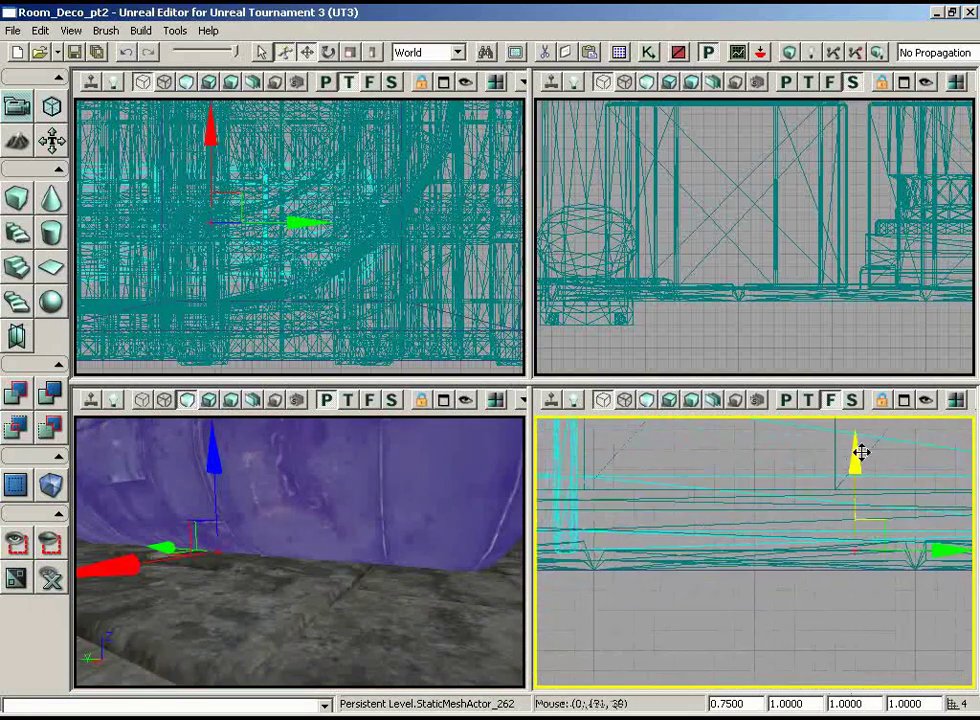
right_drag(461, 566, 460, 558)
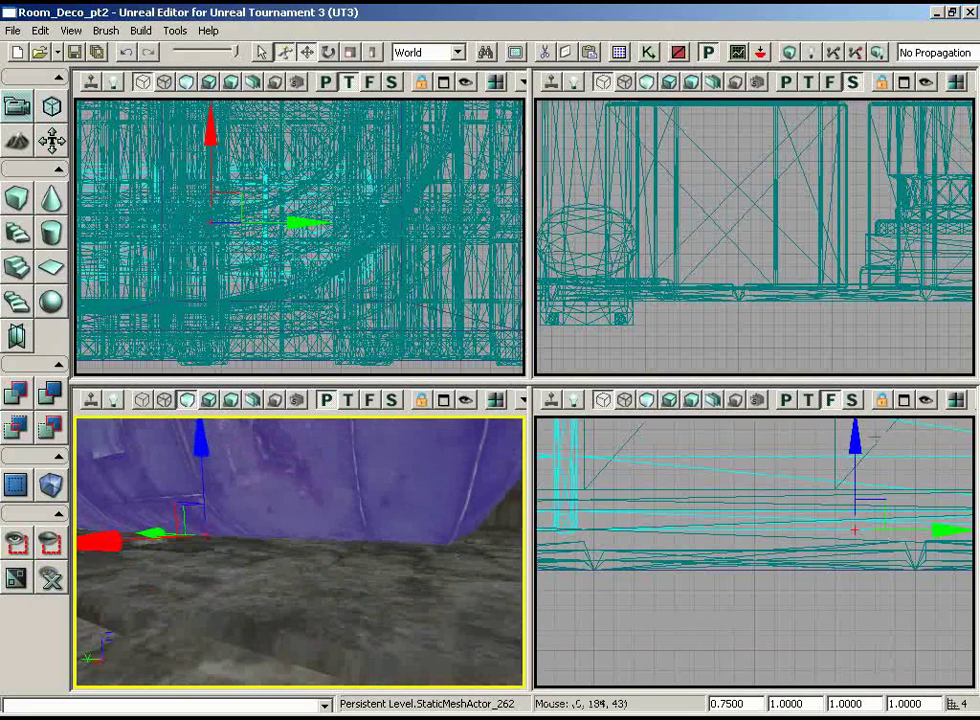
click(859, 442)
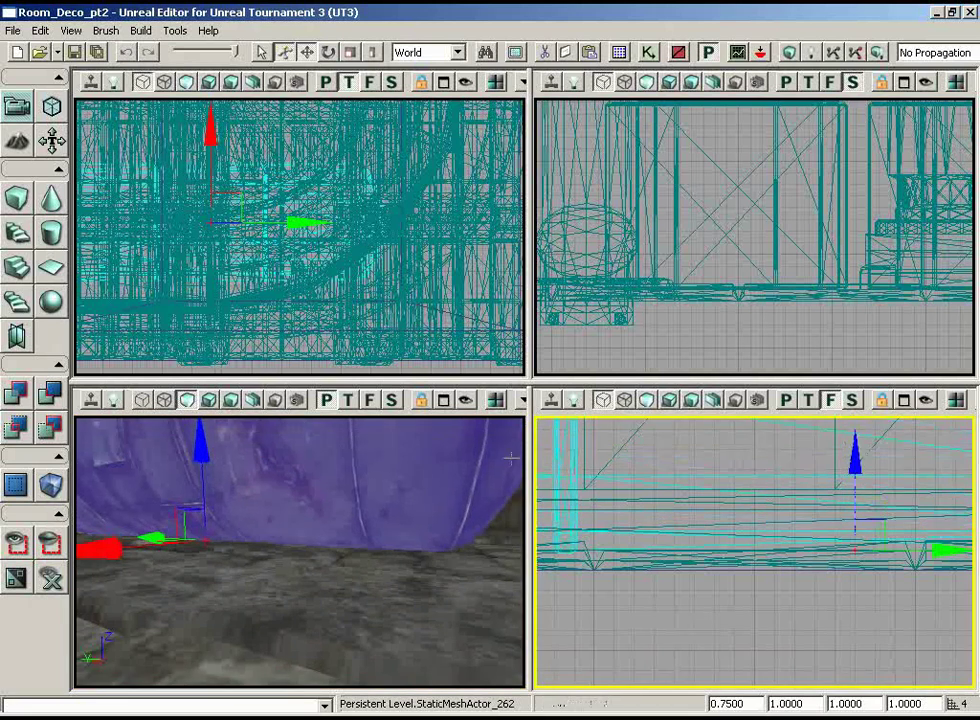
mouse_move(511, 458)
mouse_down()
mouse_move(518, 462)
mouse_move(470, 448)
mouse_move(459, 422)
mouse_move(524, 437)
mouse_move(407, 444)
mouse_move(500, 457)
mouse_up()
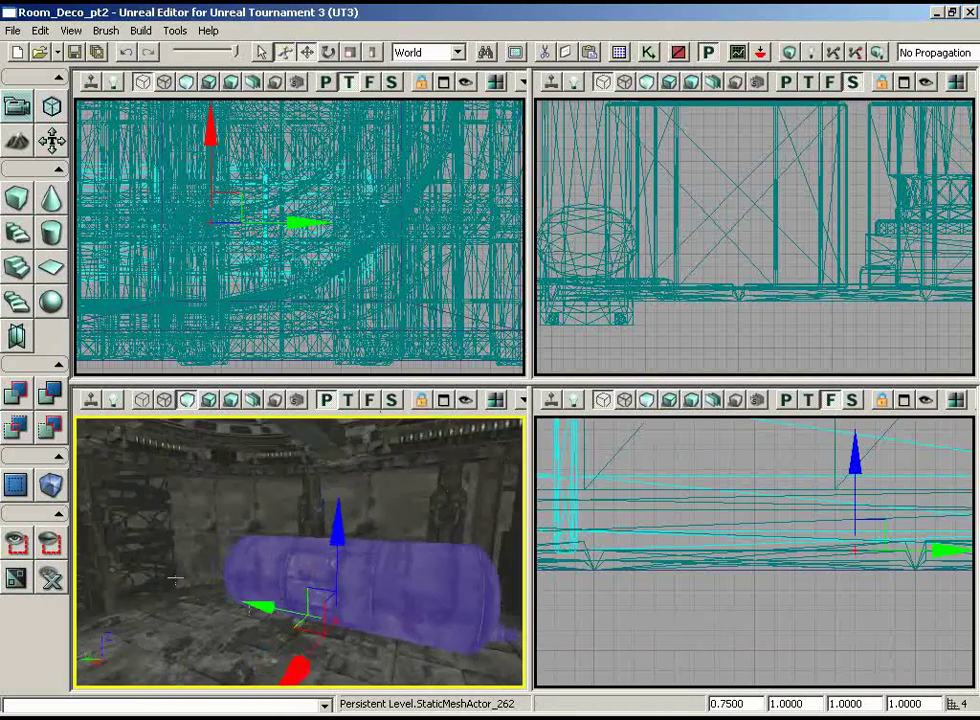
Step: Slide the gas tank a short distance along the wall toward the alcove
drag(268, 635, 314, 572)
ctrl+drag(720, 648, 650, 639)
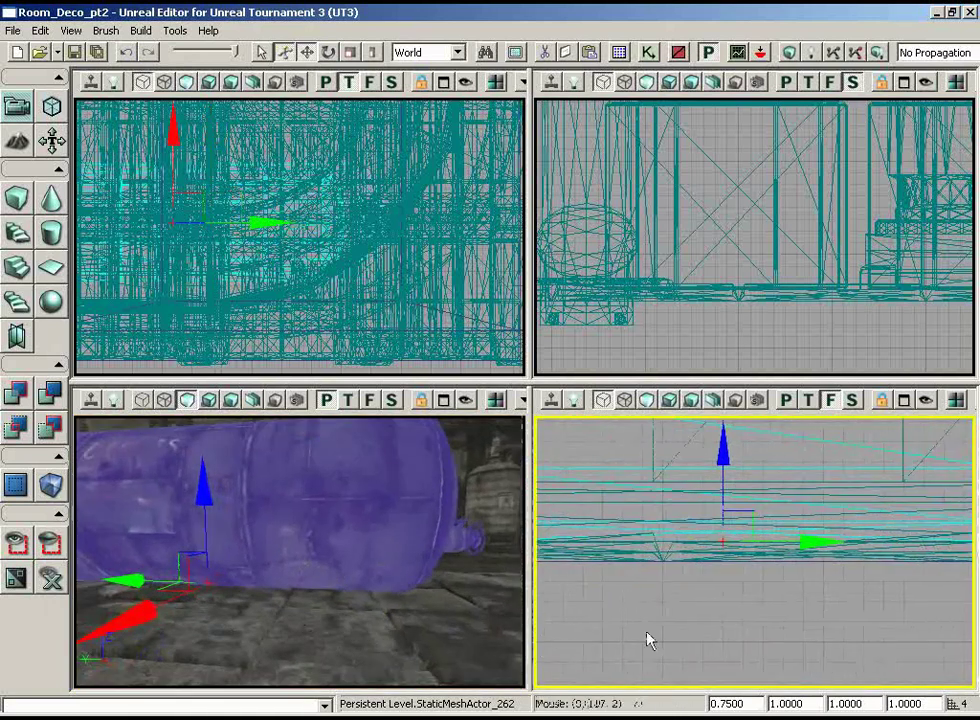
drag(411, 634, 348, 534)
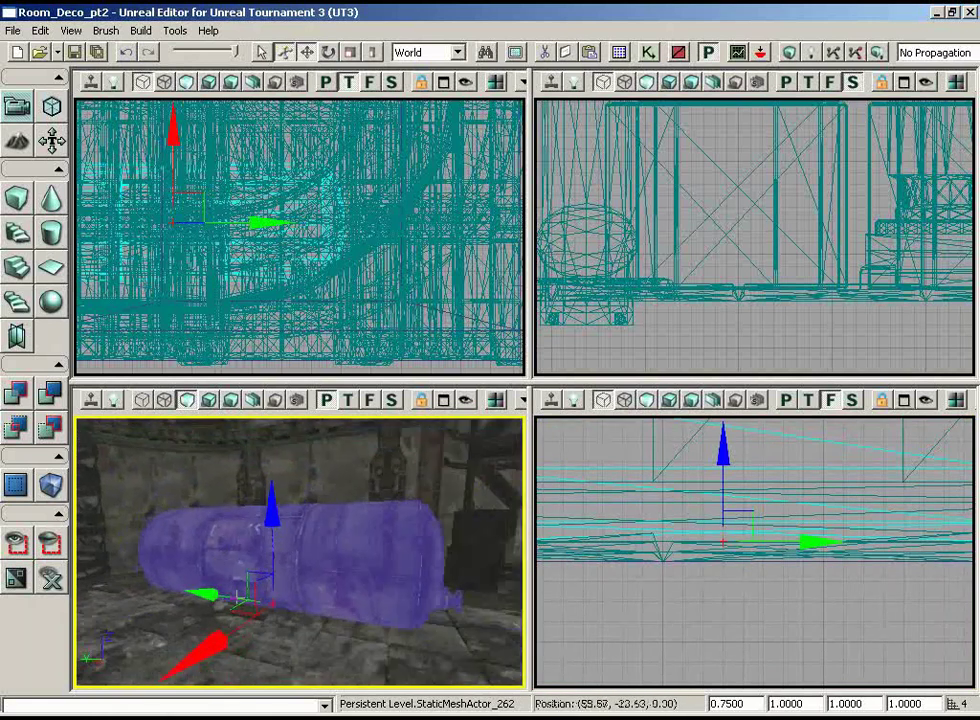
drag(238, 598, 157, 656)
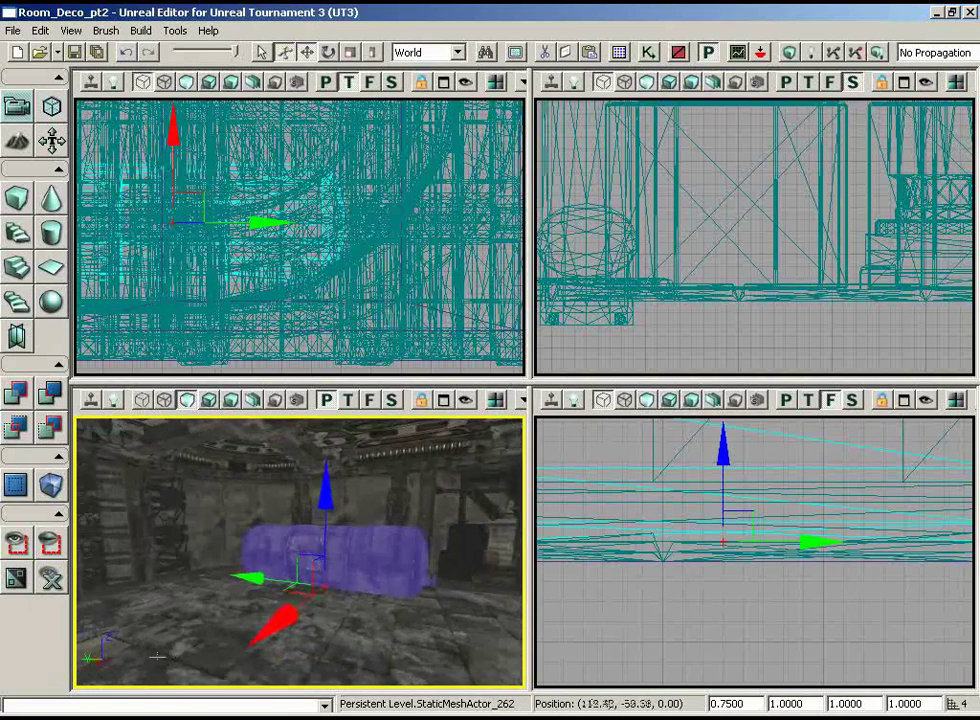
drag(412, 658, 388, 611)
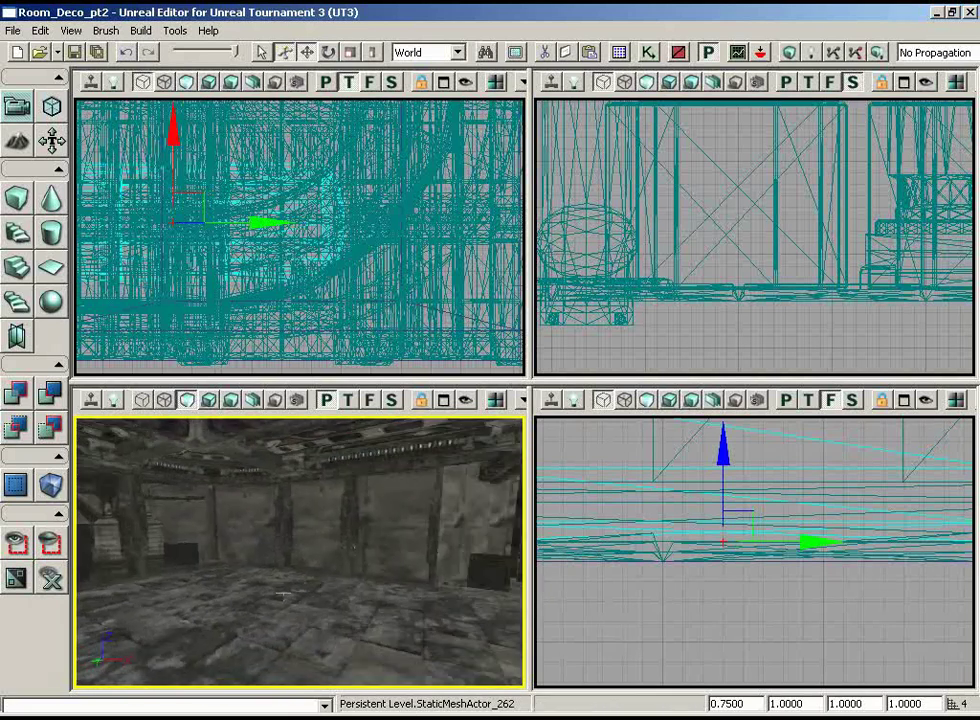
drag(283, 593, 365, 545)
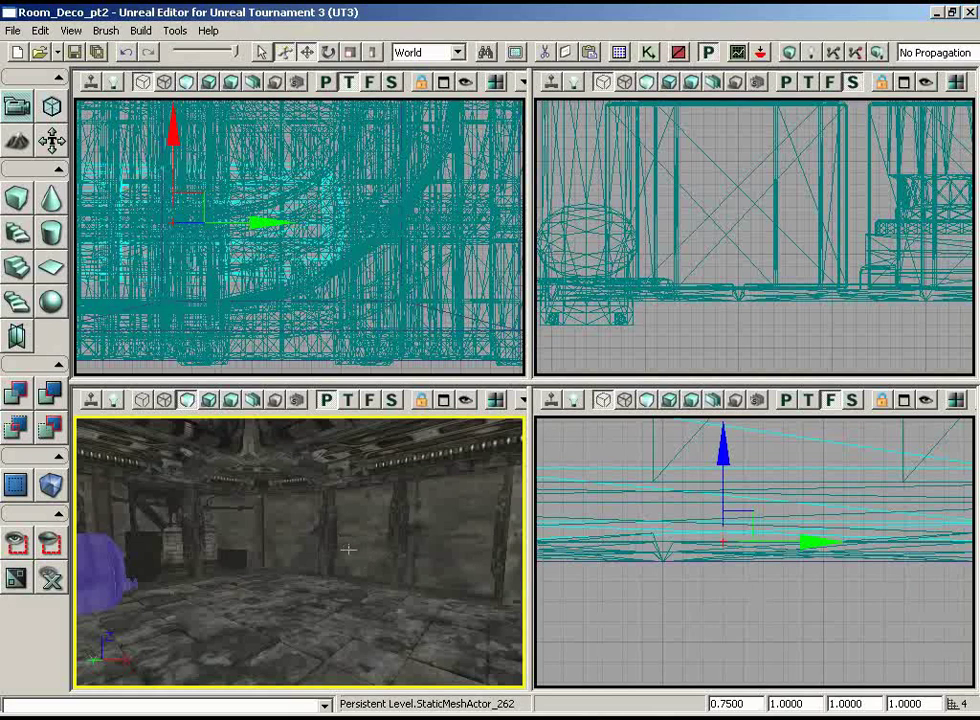
Step: Pick S_HU_Deco_SM_Machinery04 from the HU_Deco3 package and add it as a static mesh on the open floor near the wall
click(622, 54)
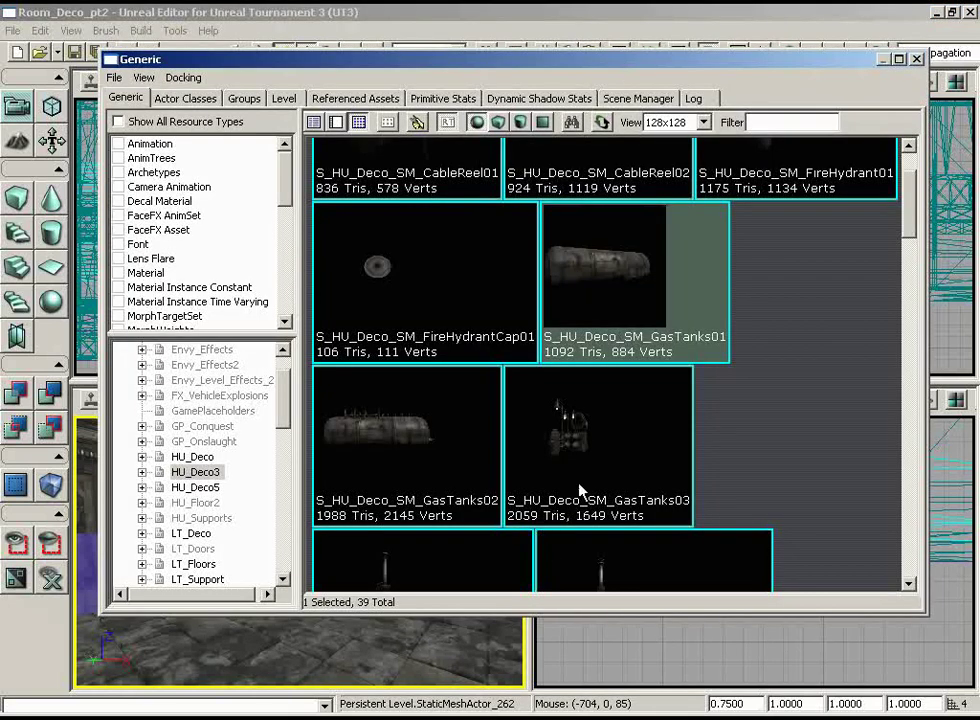
drag(909, 205, 435, 470)
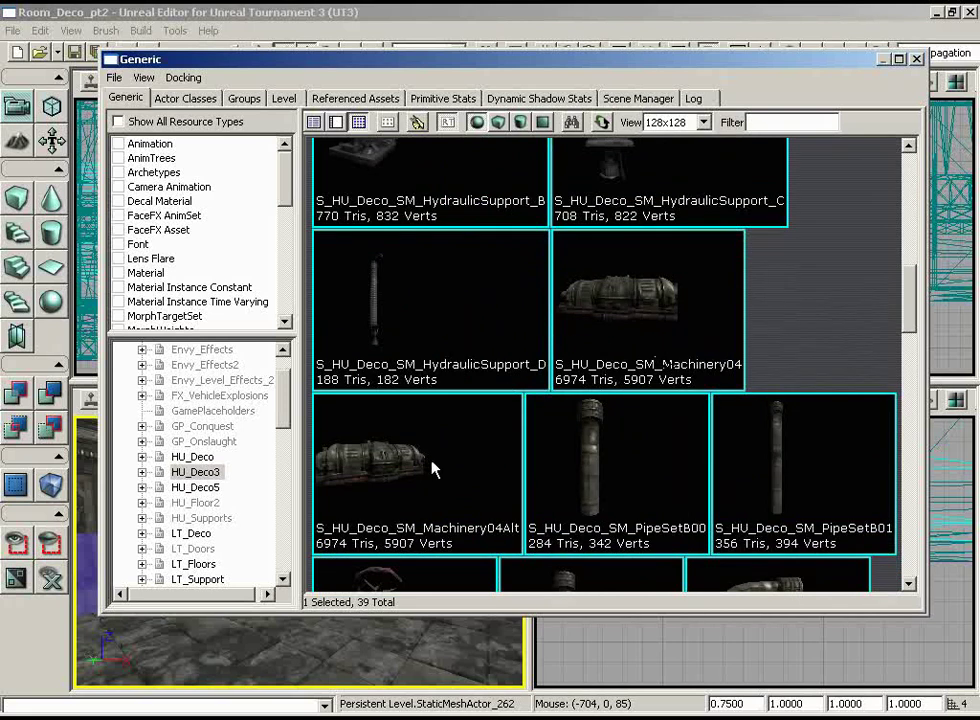
click(617, 292)
click(917, 60)
mouse_move(340, 585)
right_down()
mouse_move(357, 587)
mouse_move(331, 588)
right_up()
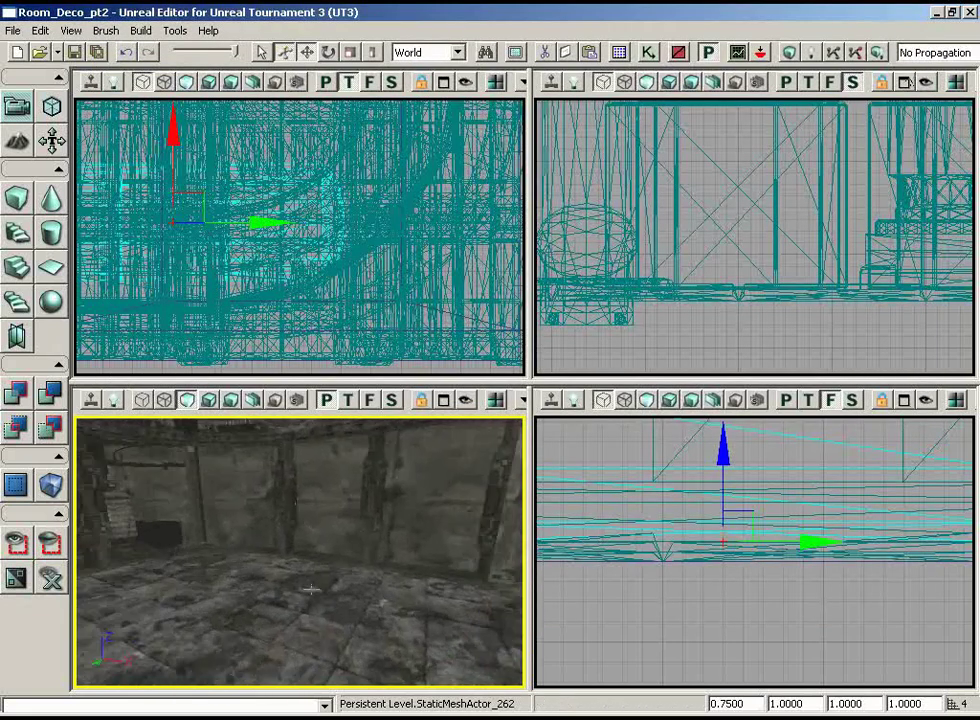
right_click(311, 590)
mouse_move(453, 685)
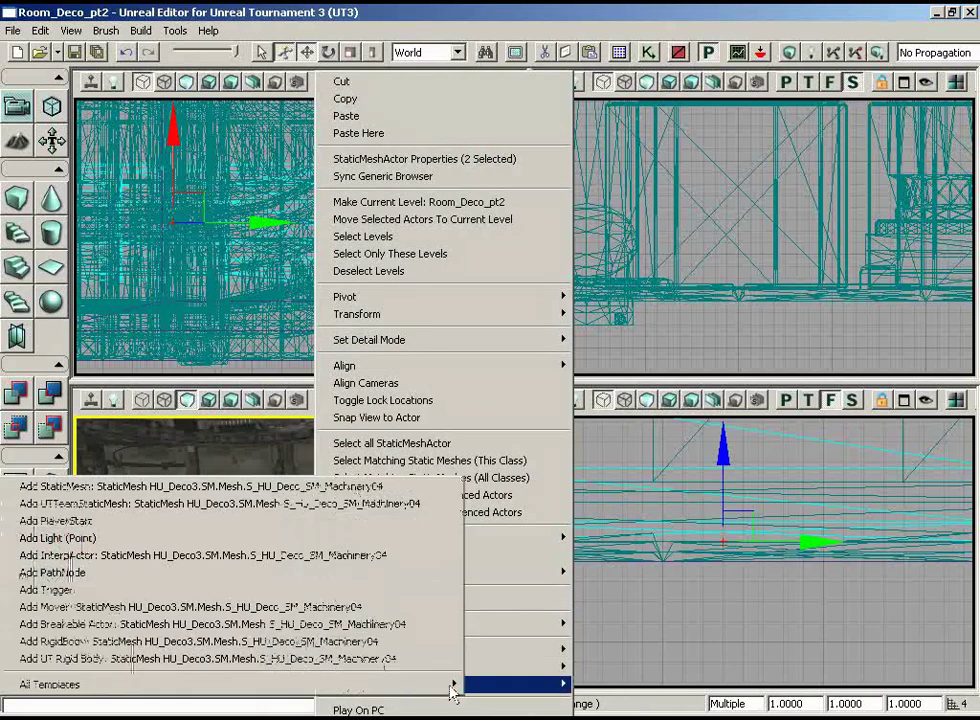
click(279, 488)
Step: Set the machinery mesh's overall draw scale to 0.75 and locate it in the top view
drag(348, 571, 407, 606)
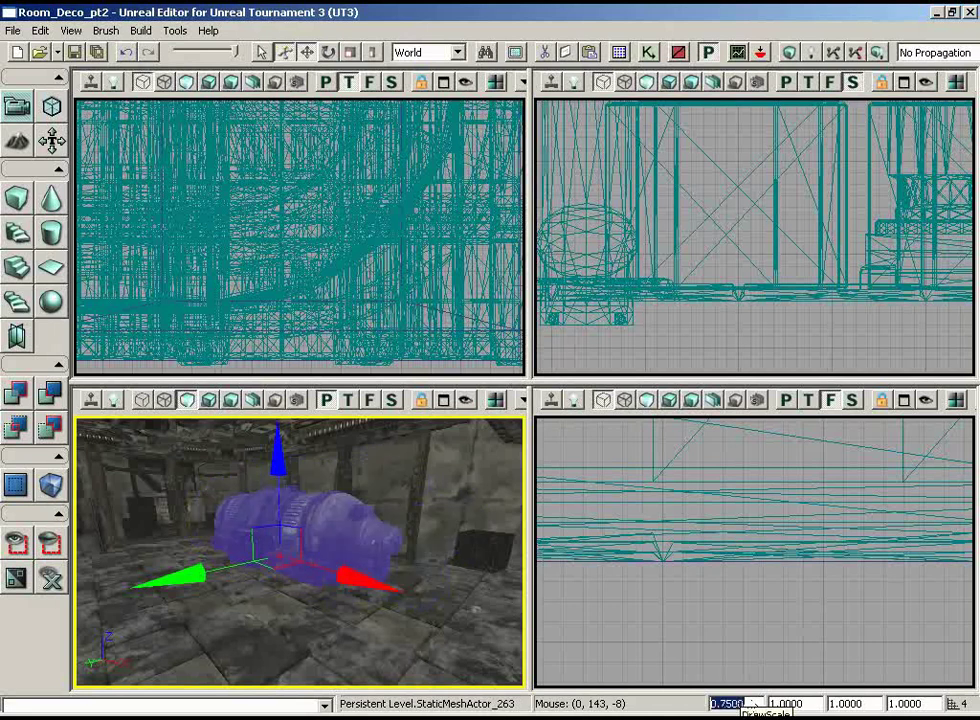
drag(350, 290, 465, 340)
drag(104, 329, 174, 383)
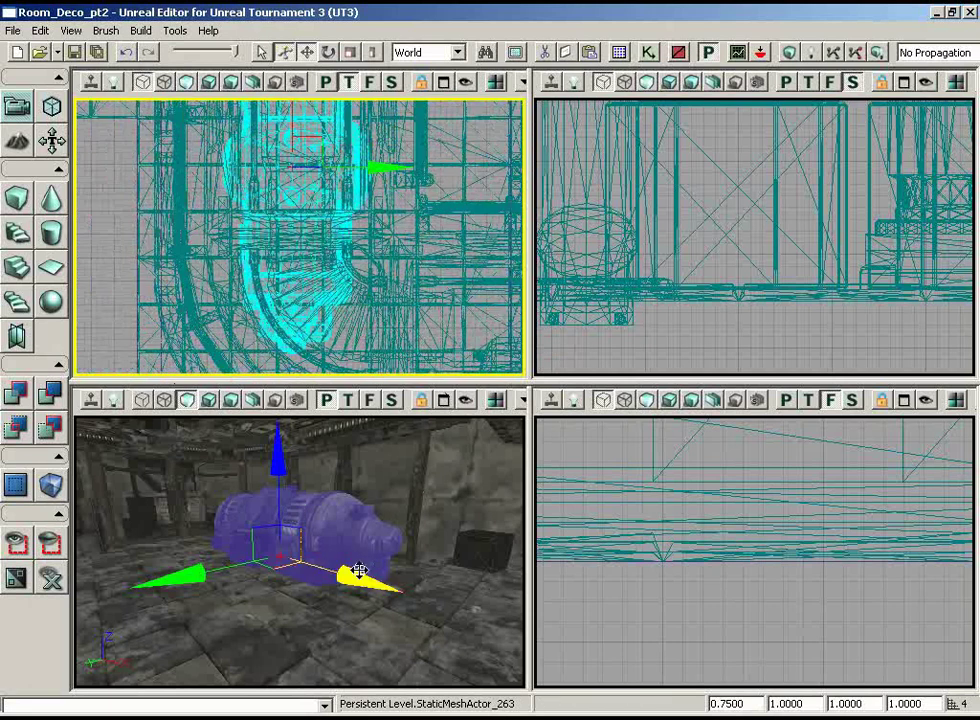
Step: Examine the machinery's placement against the wall, floor and curved room edge from several sides
drag(430, 540, 400, 480)
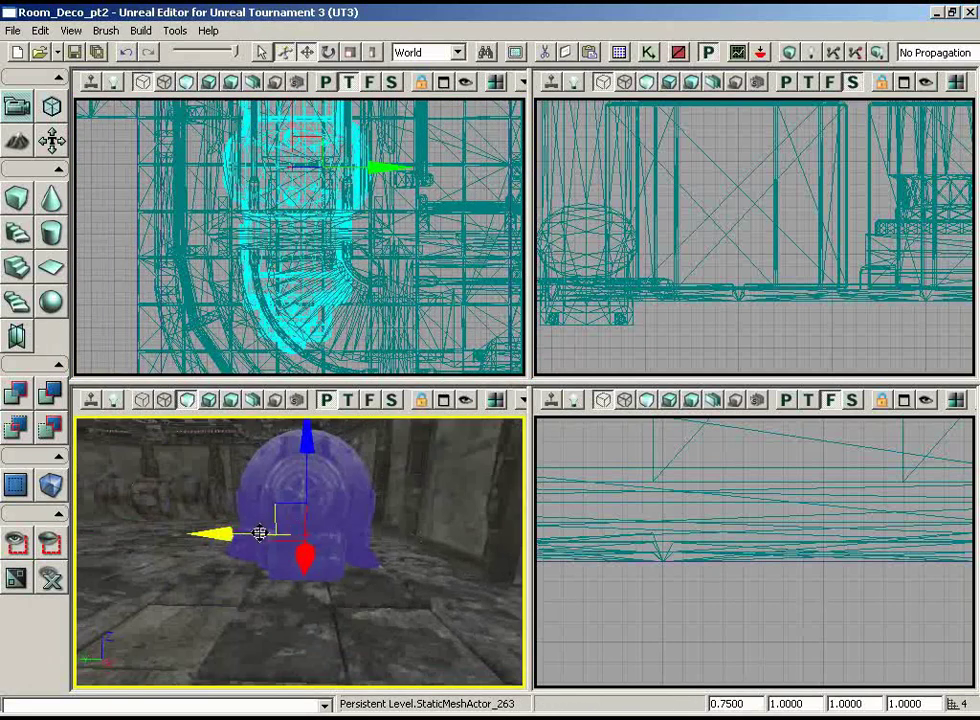
drag(229, 565, 211, 580)
drag(141, 589, 339, 637)
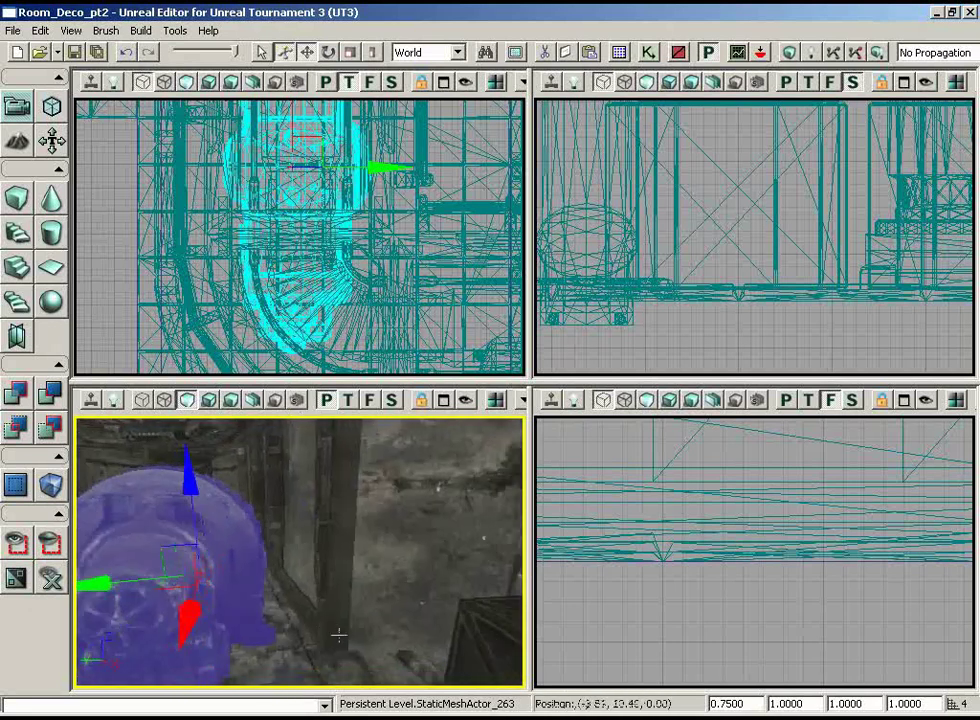
right_drag(339, 637, 310, 565)
drag(310, 565, 272, 632)
drag(446, 516, 410, 512)
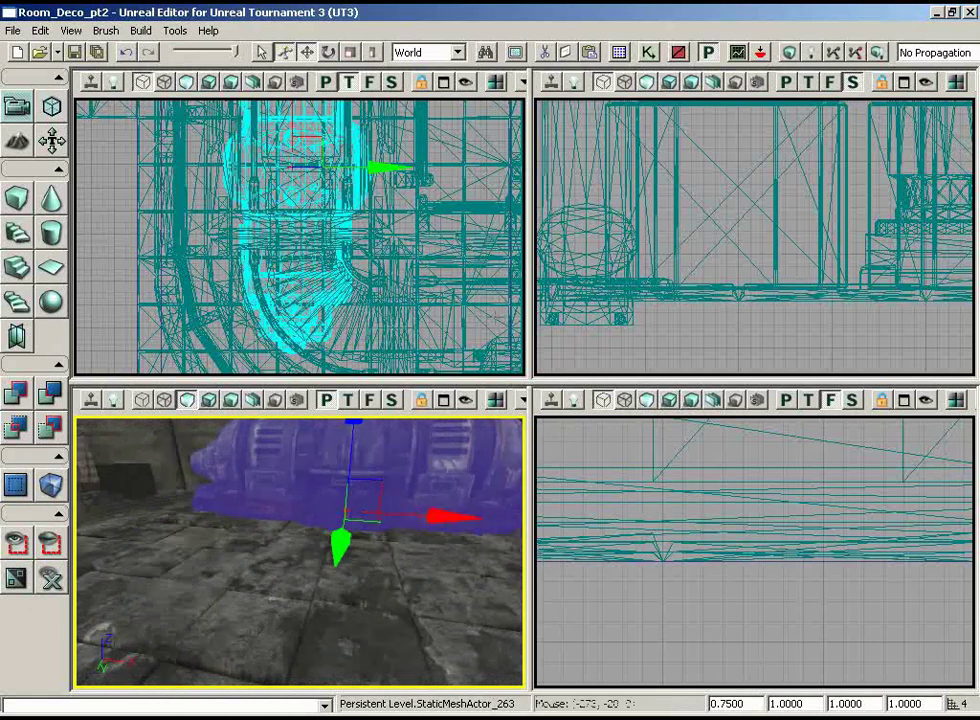
drag(372, 240, 320, 377)
scroll(326, 374, up, 2)
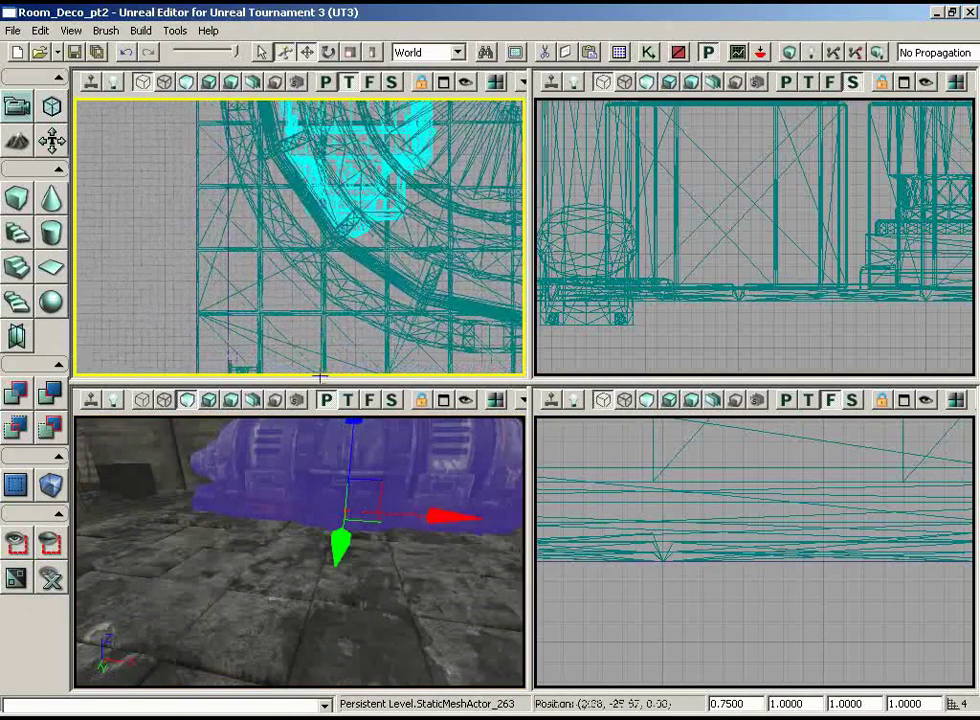
Step: Browse the HU_Deco3 package for a prop for the corner beside the gas tank and pick S_HU_Deco_SM_HydraulicSupport_C
right_drag(263, 512, 180, 436)
drag(225, 590, 250, 571)
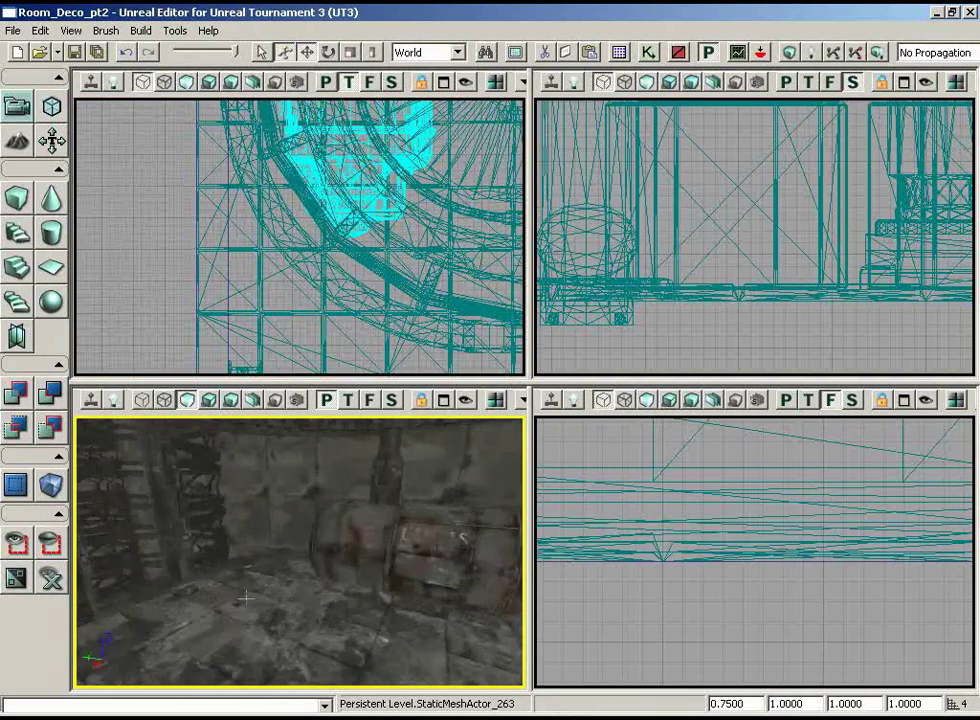
click(622, 52)
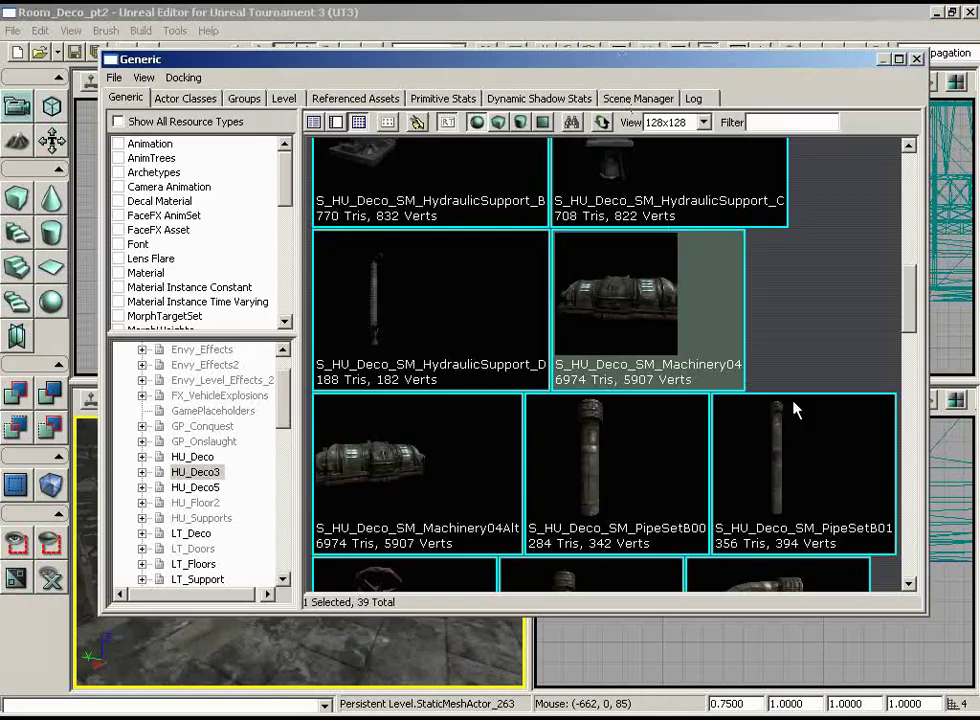
scroll(877, 283, down, 10)
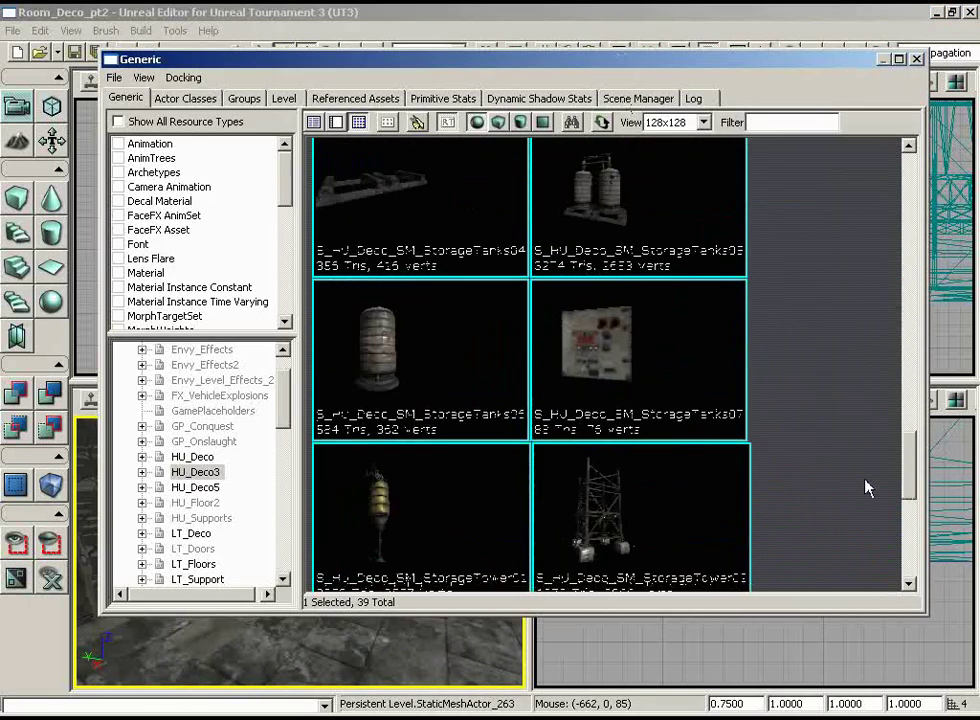
scroll(866, 468, up, 1)
scroll(864, 462, down, 3)
scroll(864, 462, up, 8)
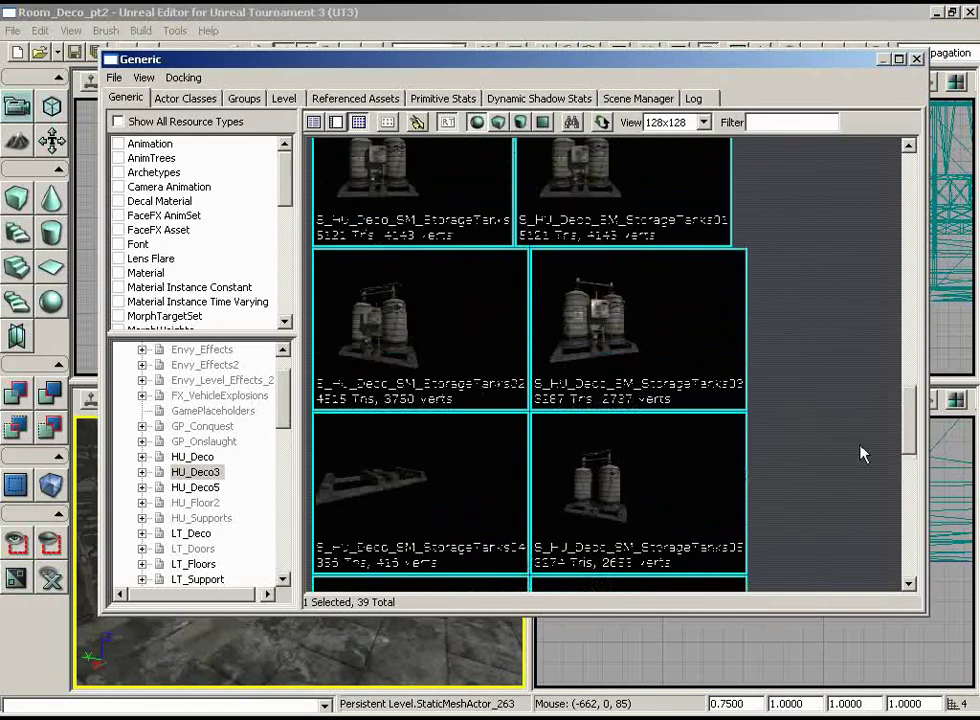
scroll(853, 507, down, 8)
scroll(851, 507, up, 5)
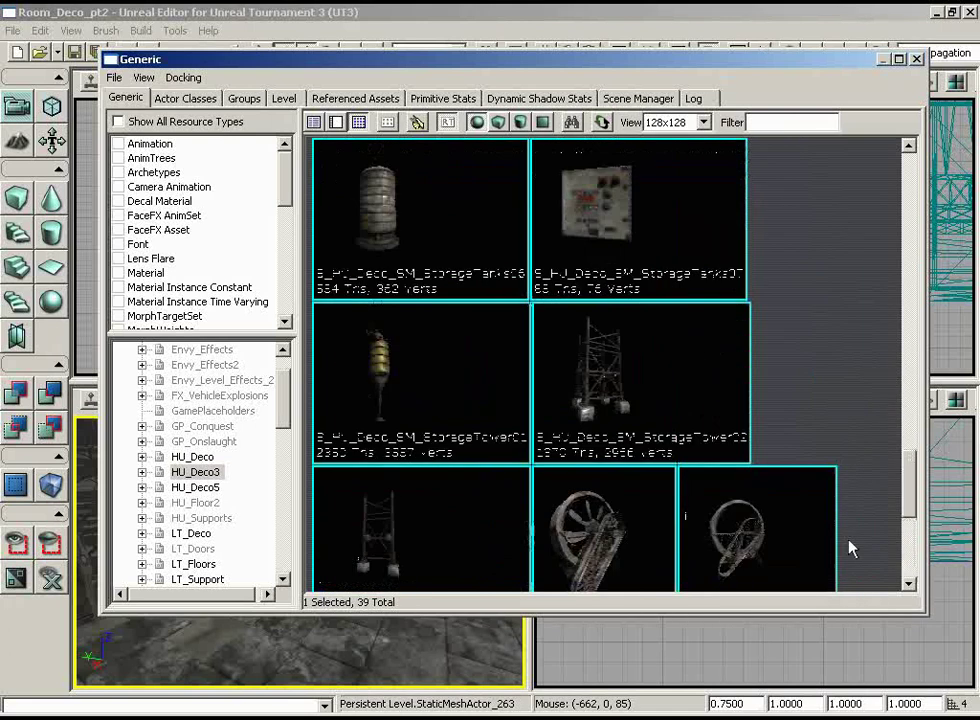
scroll(853, 507, up, 6)
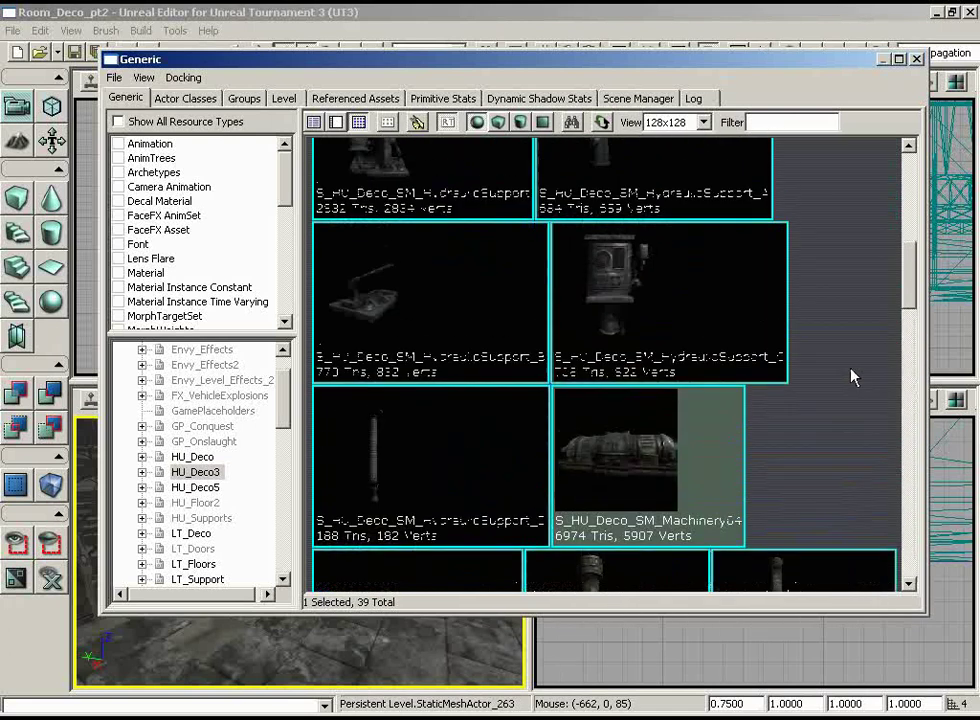
click(624, 327)
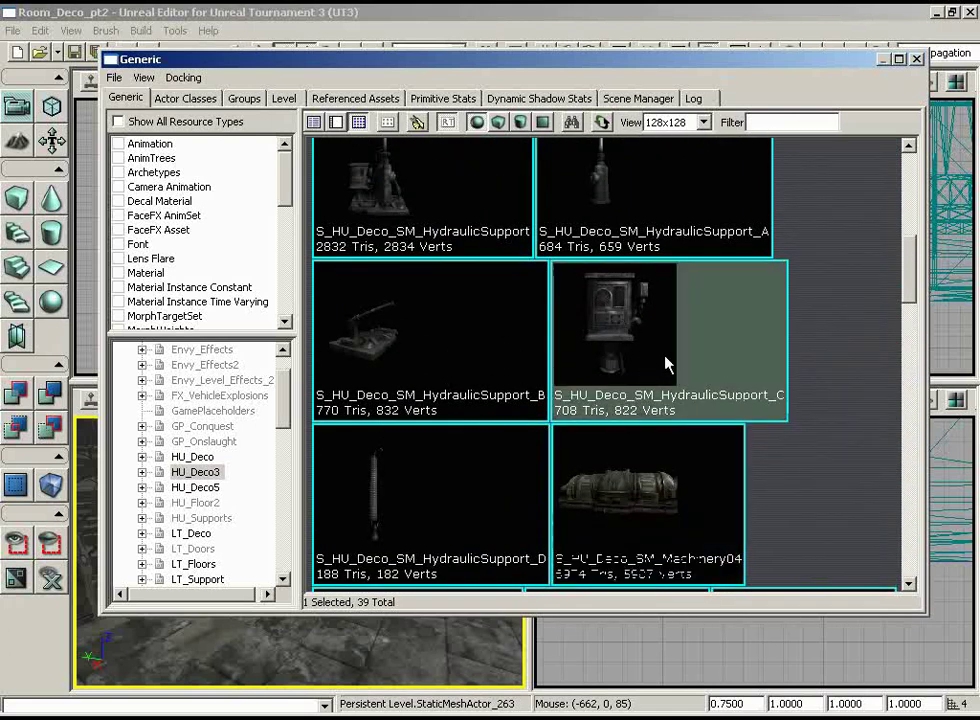
click(917, 60)
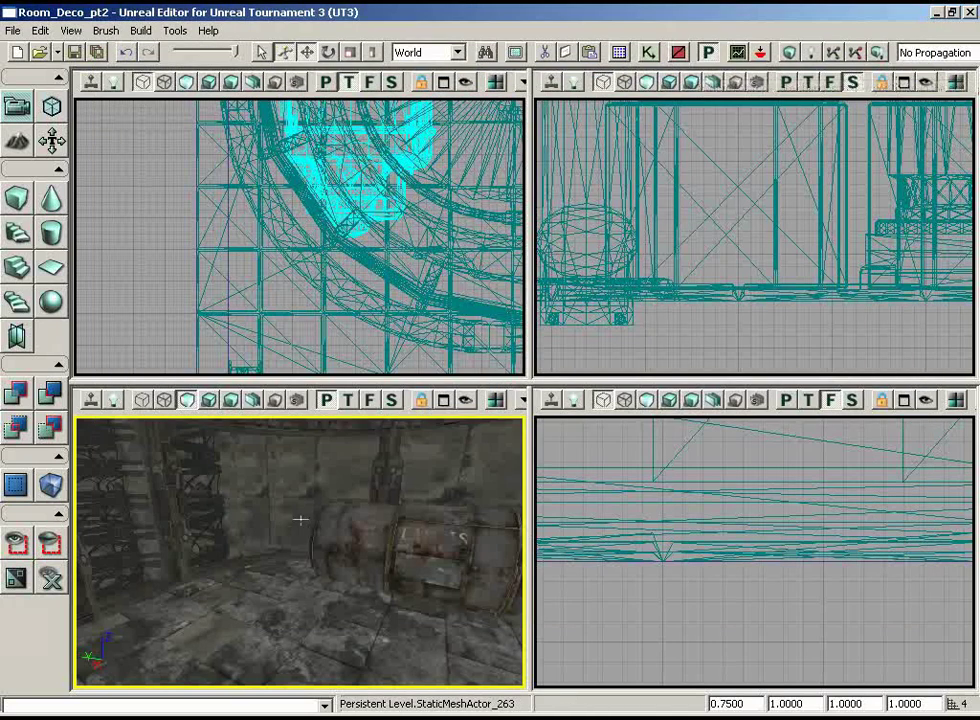
Step: Add the HydraulicSupport_C static mesh on the floor beside the gas tank and set its overall draw scale to 2
mouse_move(300, 519)
right_down()
mouse_move(296, 570)
mouse_move(287, 517)
right_up()
right_click(284, 521)
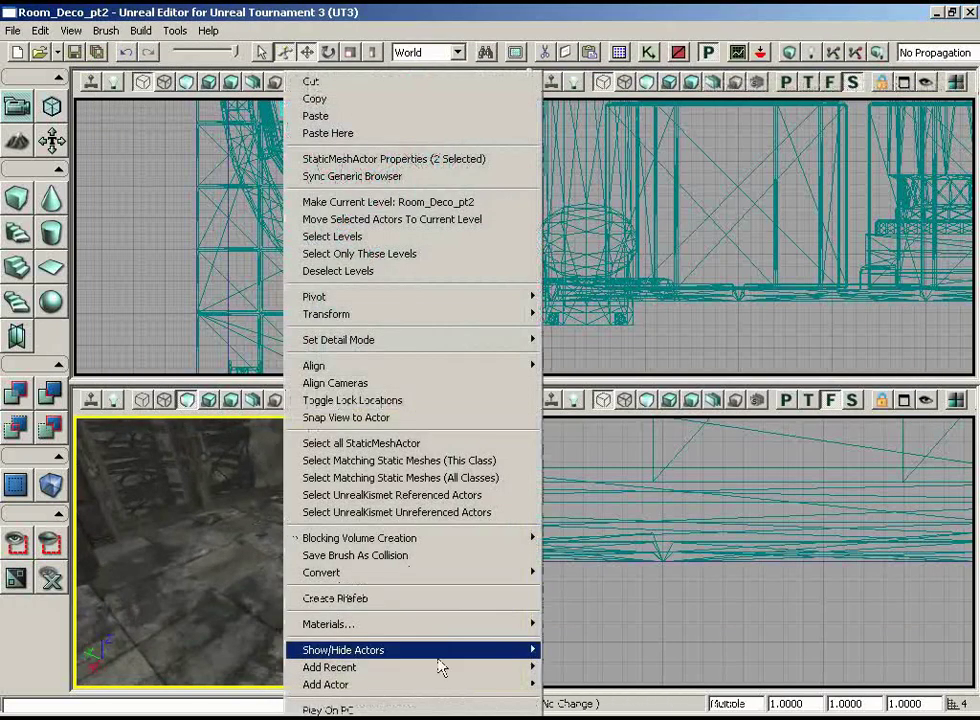
mouse_move(437, 684)
click(248, 495)
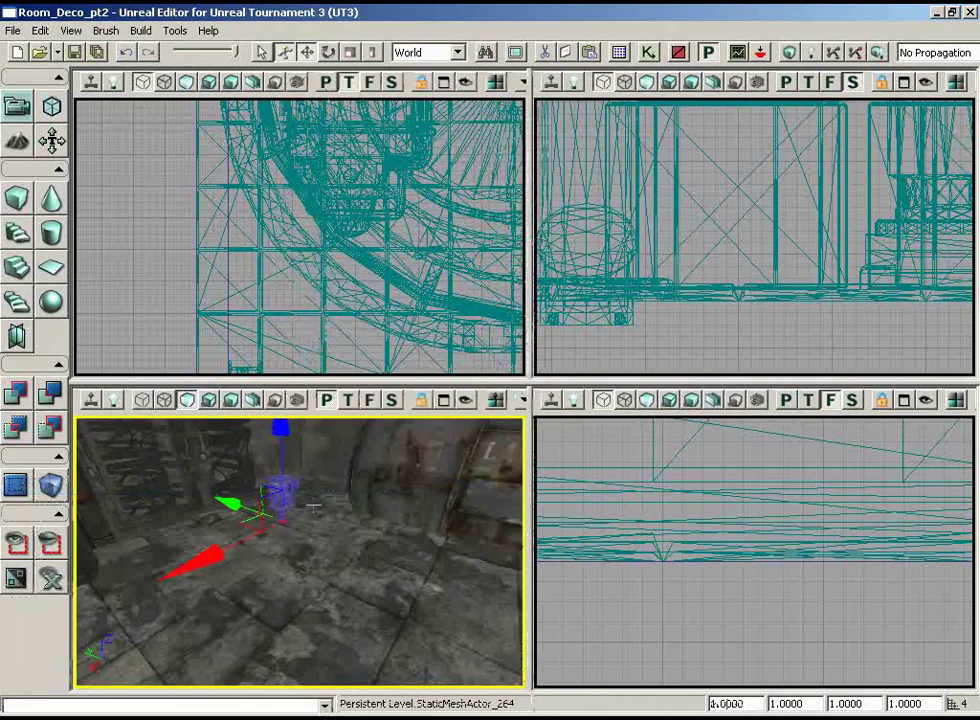
right_drag(284, 470, 290, 510)
drag(290, 510, 320, 441)
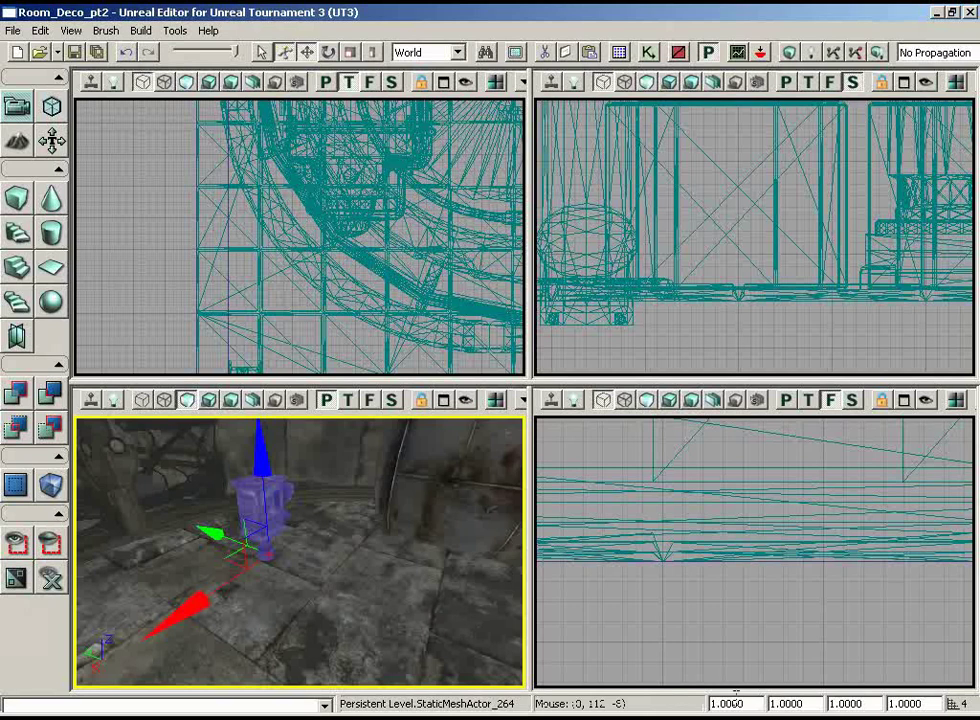
text(2)
key(Return)
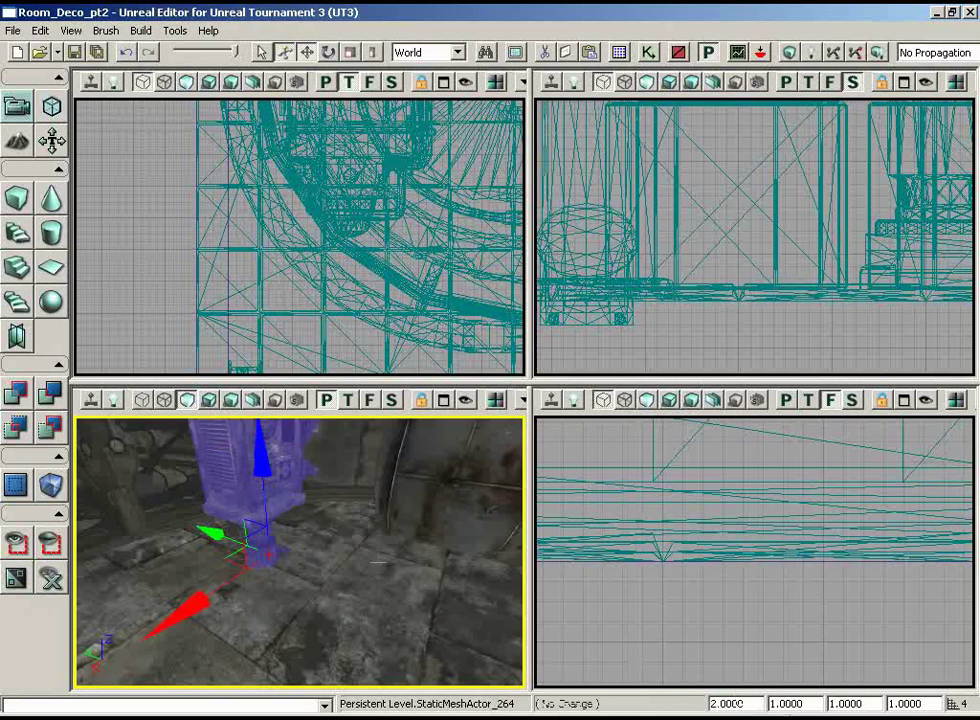
Step: Rotate the hydraulic support panel around its vertical axis so its gauges face into the room
right_drag(378, 562, 376, 560)
drag(376, 560, 455, 510)
right_drag(455, 510, 524, 472)
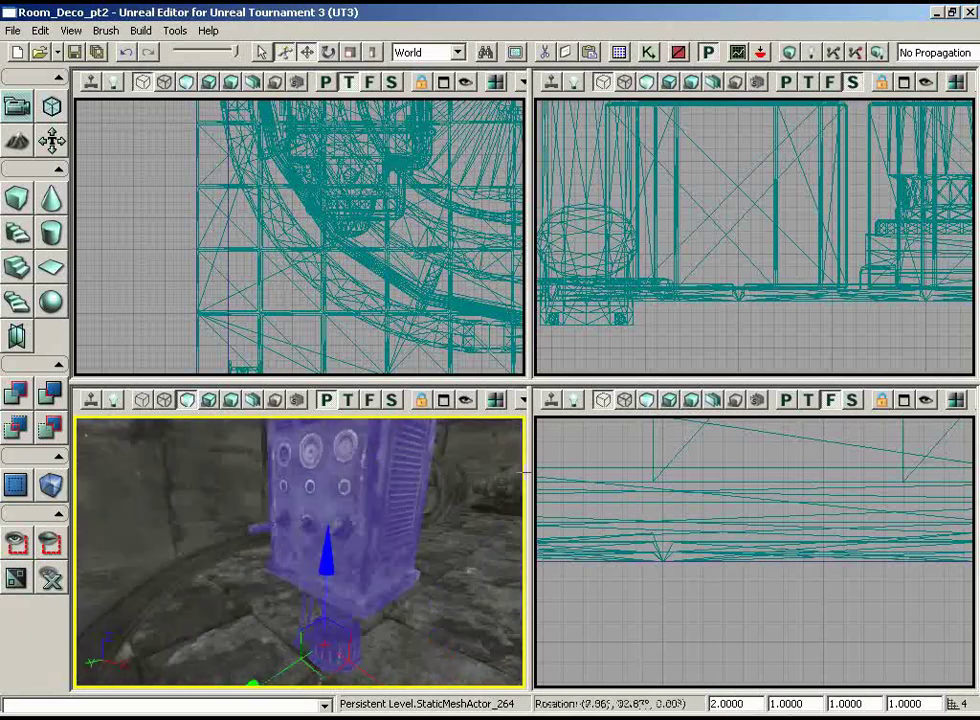
drag(523, 470, 330, 519)
drag(390, 528, 142, 526)
scroll(153, 163, down, 3)
drag(510, 286, 354, 440)
key(space)
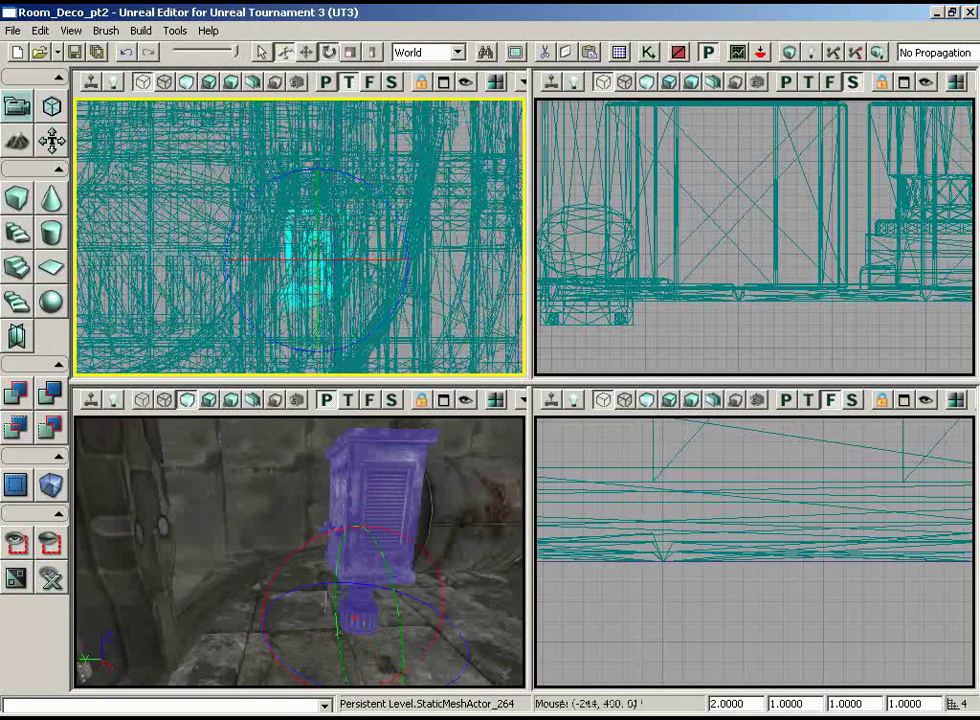
key(space)
drag(381, 192, 74, 158)
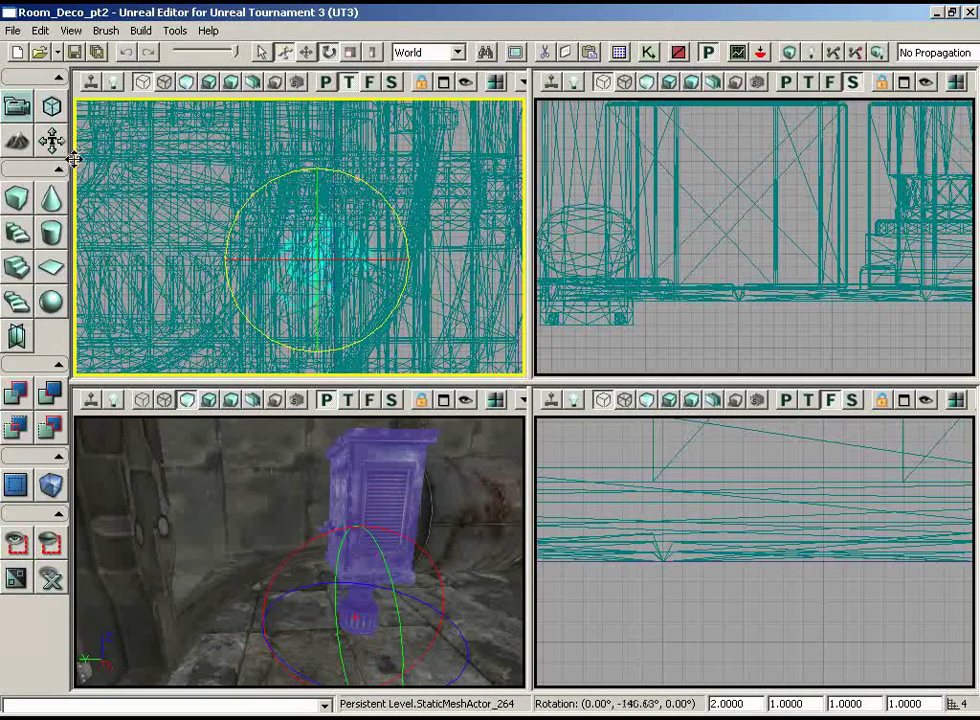
drag(172, 165, 381, 192)
drag(497, 552, 327, 578)
Step: Move the hydraulic support panel across the floor into the corner between the lattice and the gas tank, and lower it about 4 units
key(space)
key(space)
key(space)
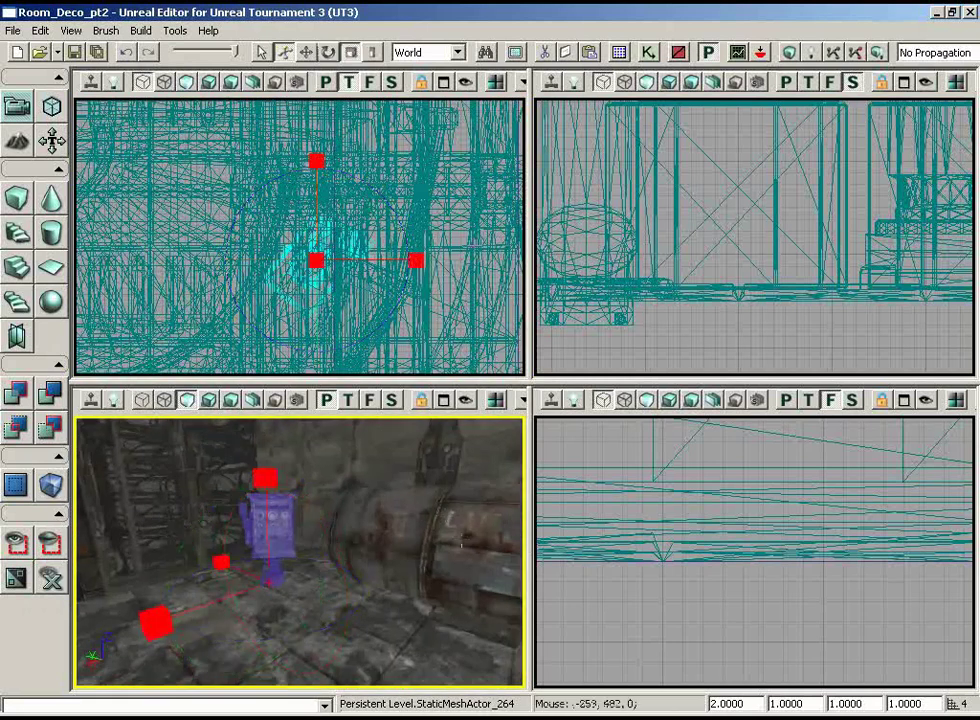
drag(345, 233, 306, 214)
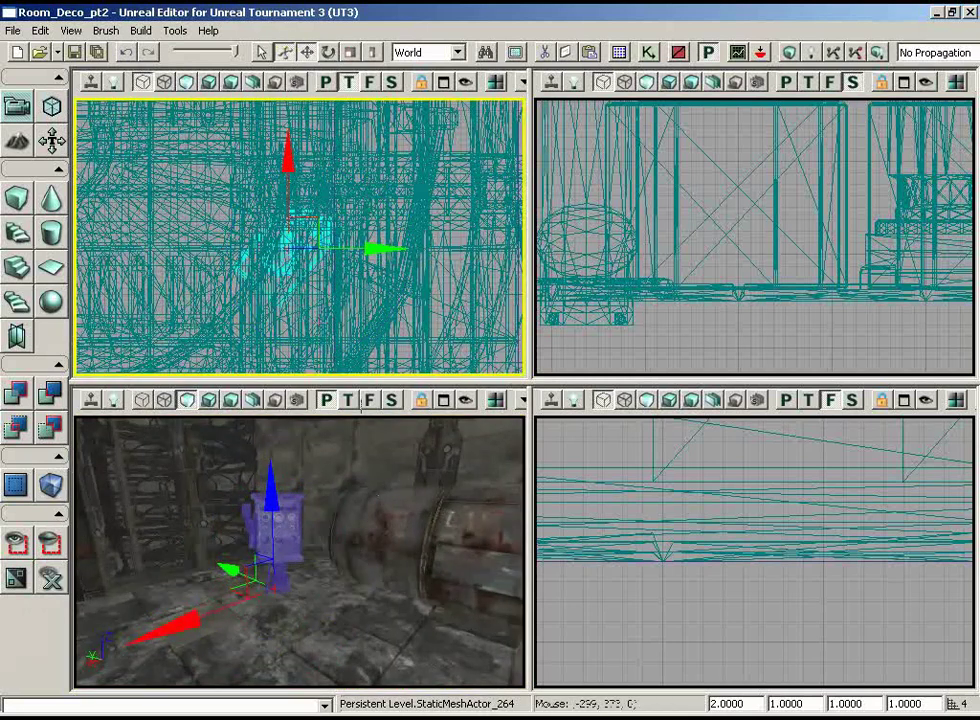
drag(286, 171, 286, 186)
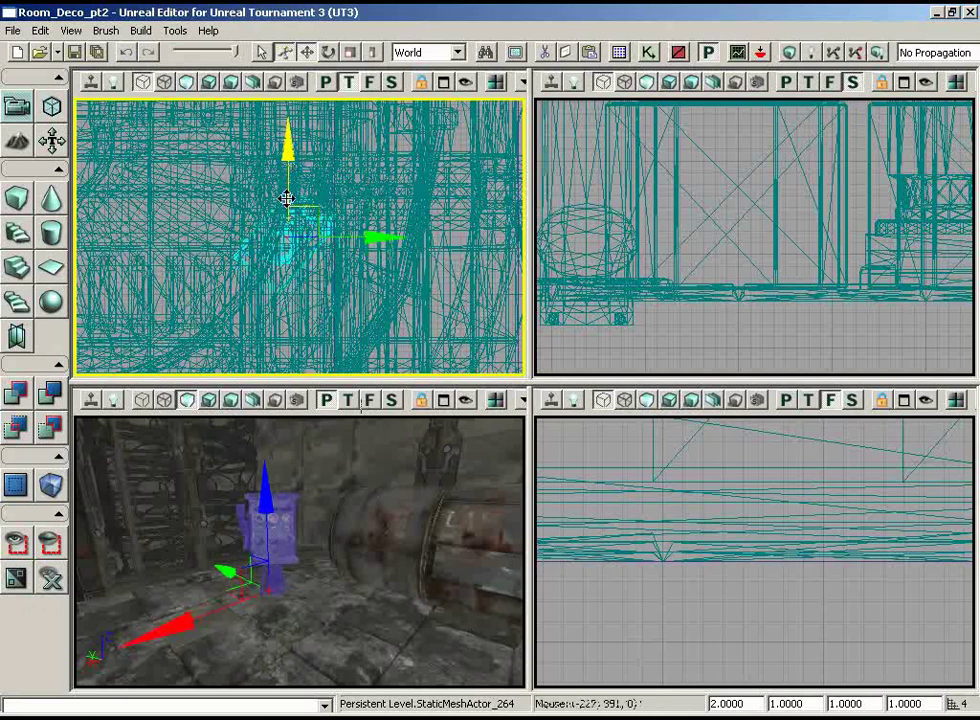
drag(291, 142, 291, 160)
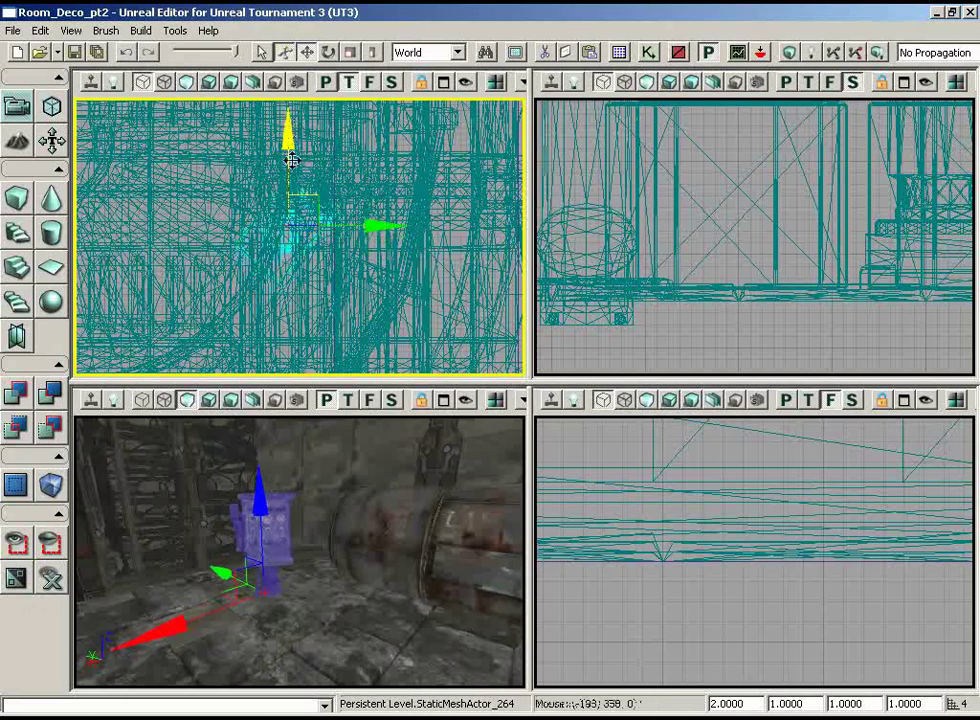
drag(359, 224, 362, 224)
drag(300, 570, 248, 427)
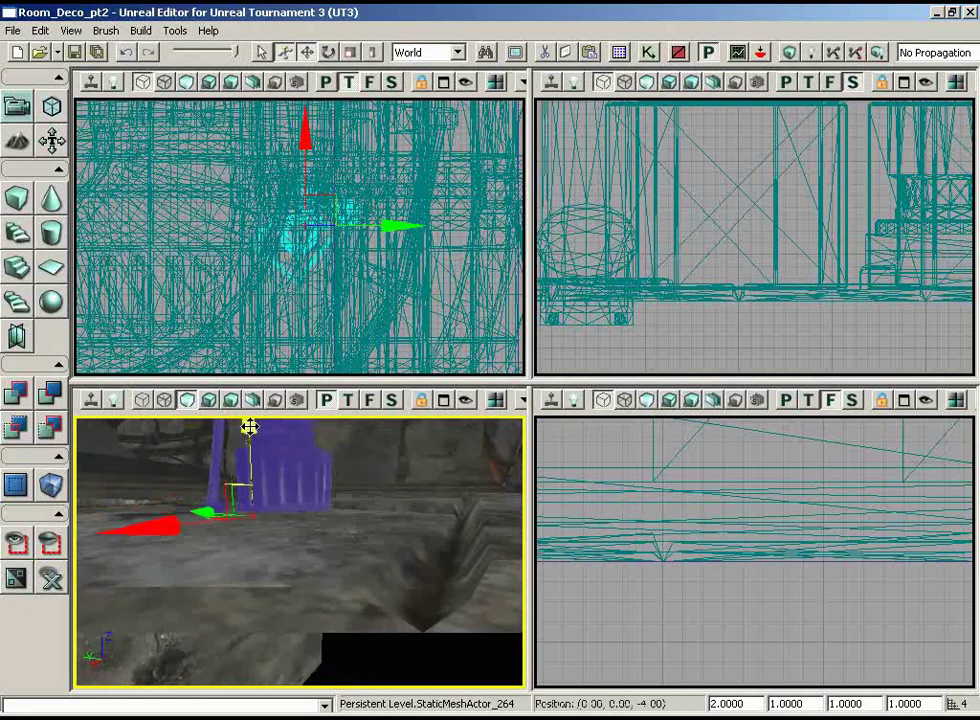
mouse_move(342, 555)
mouse_down()
mouse_move(343, 501)
mouse_move(370, 637)
mouse_move(345, 530)
mouse_up()
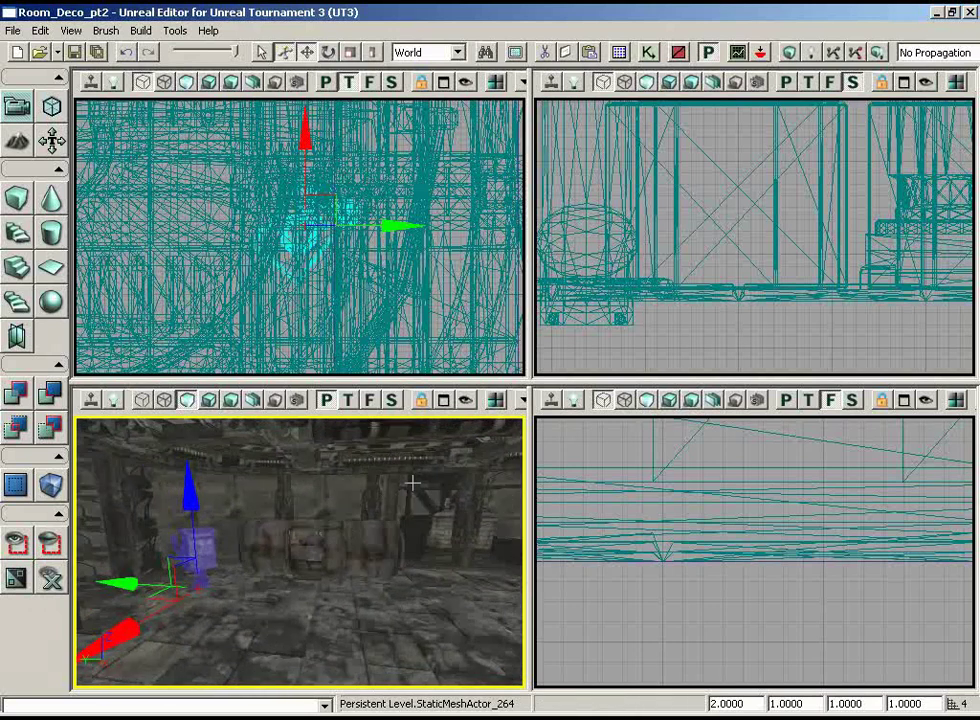
Step: Pick the S_LT_Deco_SM_Monitor4 mesh from the LT_Deco package for the bare stretch of wall
drag(436, 547, 368, 645)
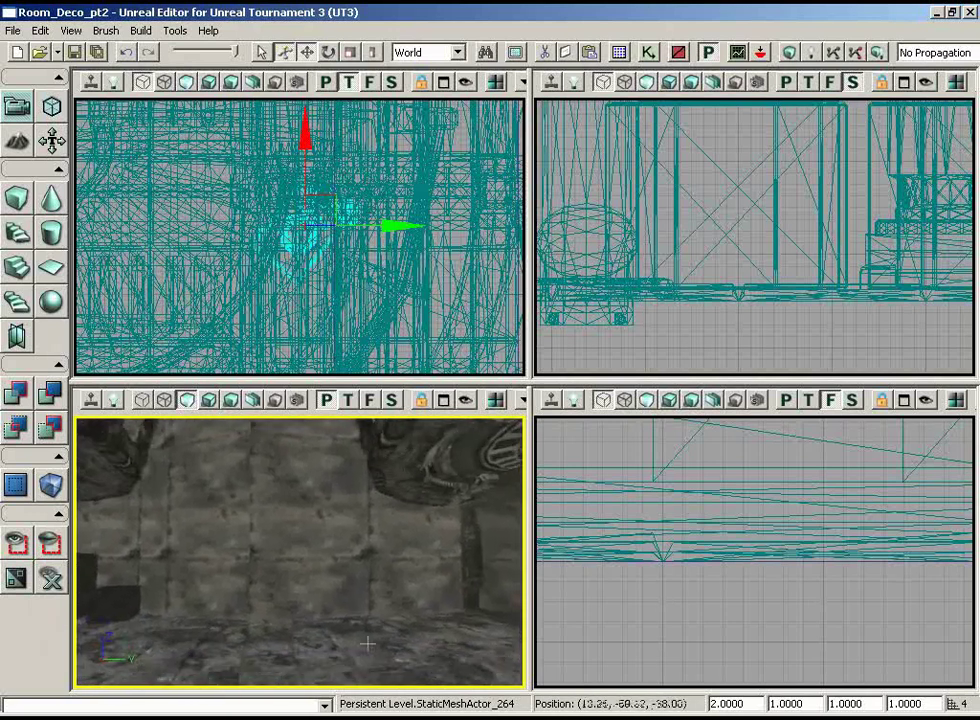
drag(272, 541, 412, 532)
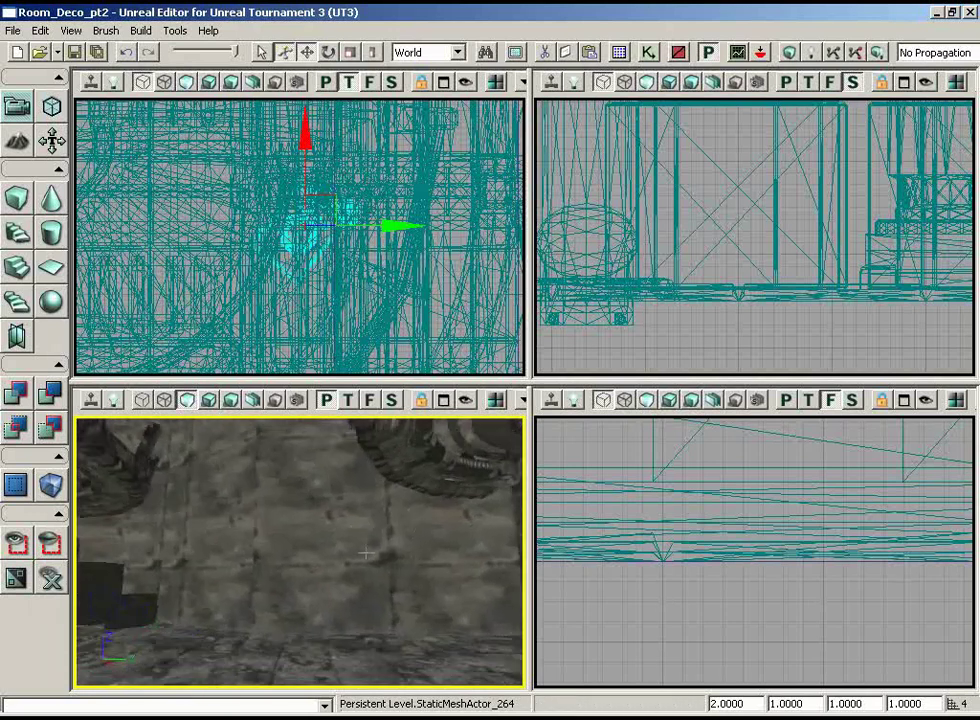
click(620, 52)
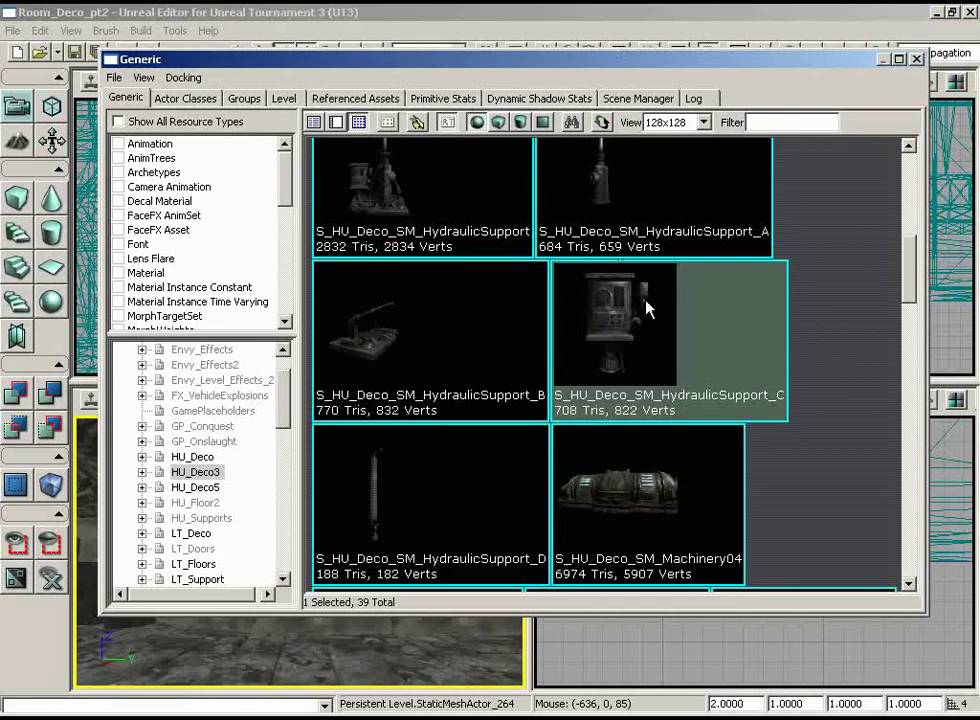
click(192, 534)
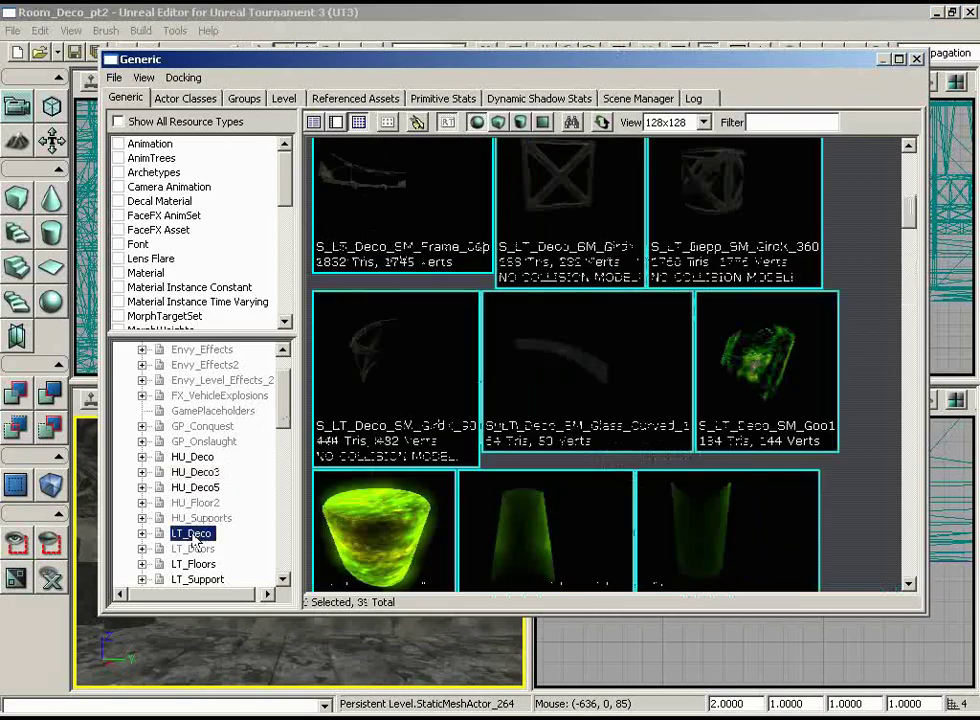
drag(881, 200, 881, 346)
scroll(884, 355, down, 1)
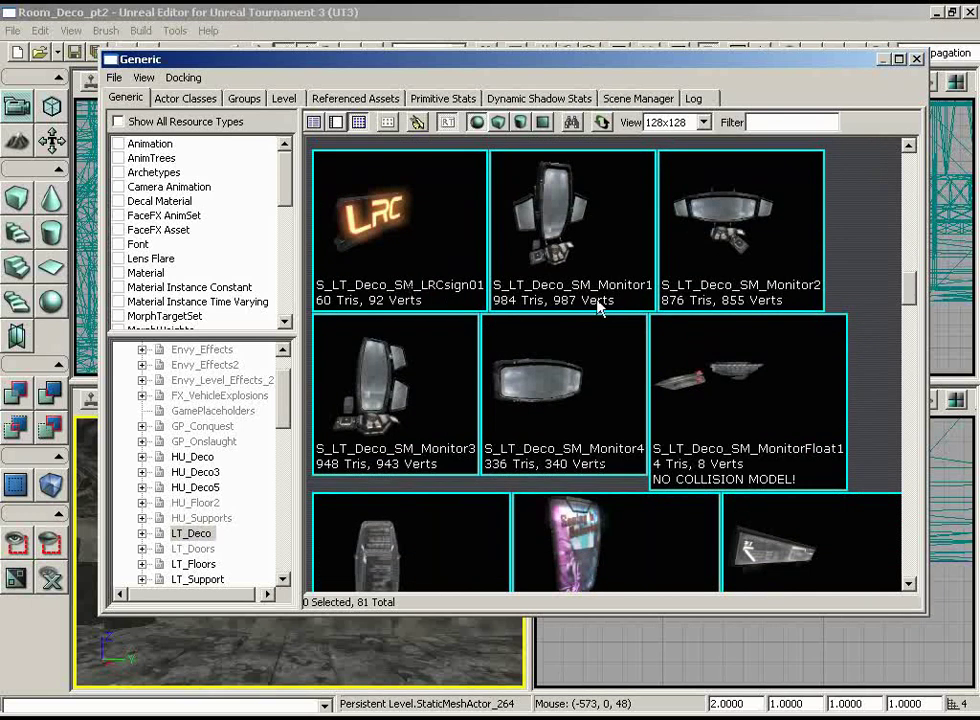
click(516, 390)
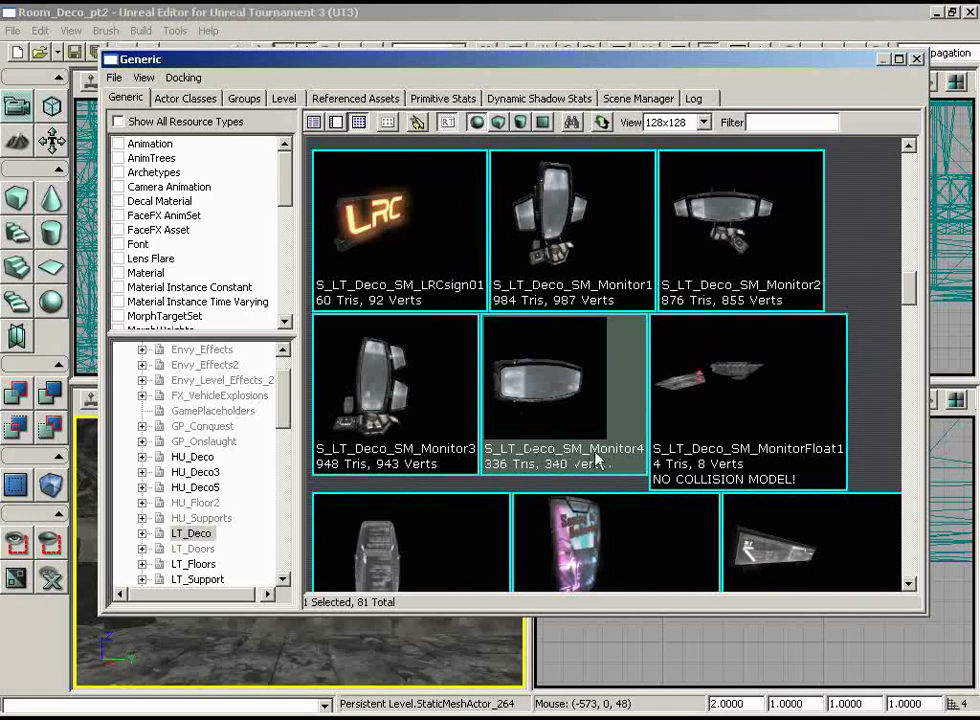
click(918, 60)
Step: Add the Monitor4 static mesh on the bare wall
right_drag(266, 510, 266, 560)
drag(266, 560, 266, 527)
right_click(266, 527)
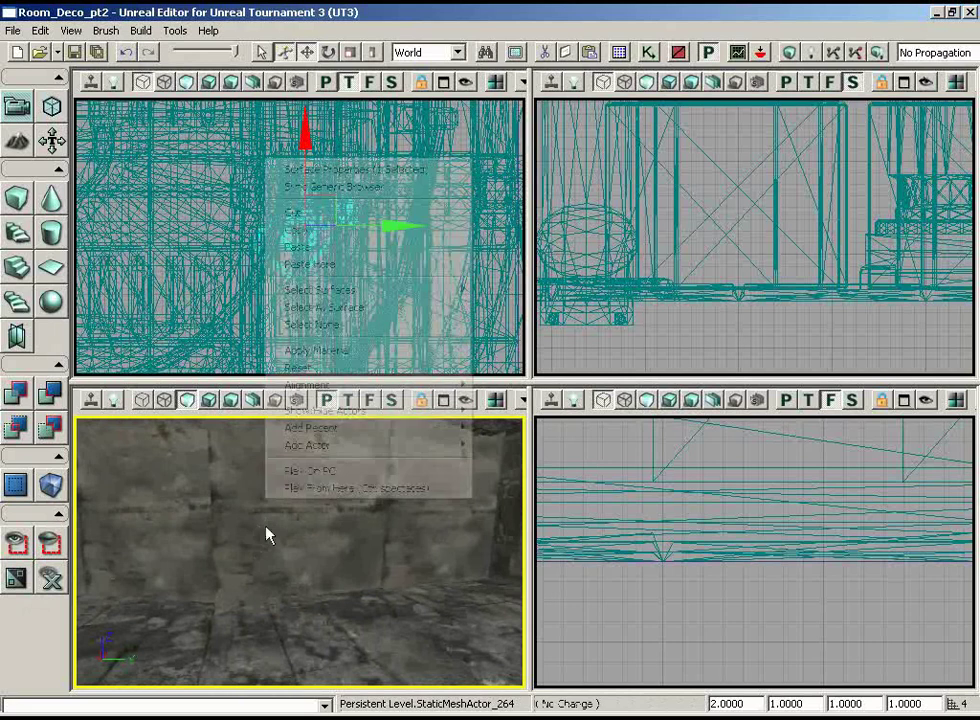
mouse_move(470, 444)
click(505, 446)
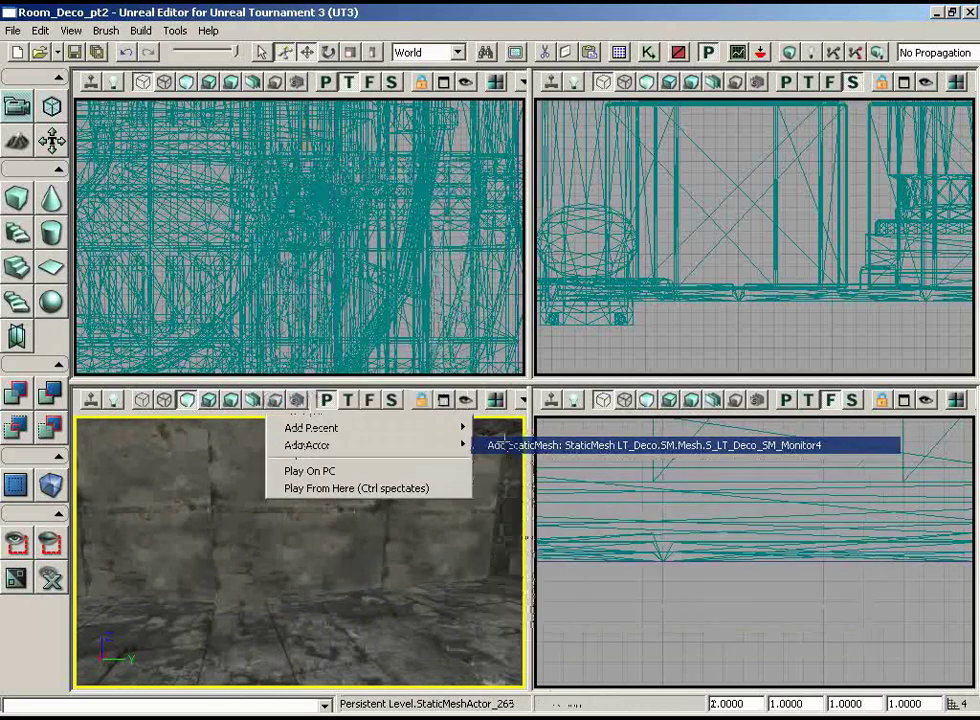
right_drag(390, 516, 342, 476)
drag(390, 516, 410, 452)
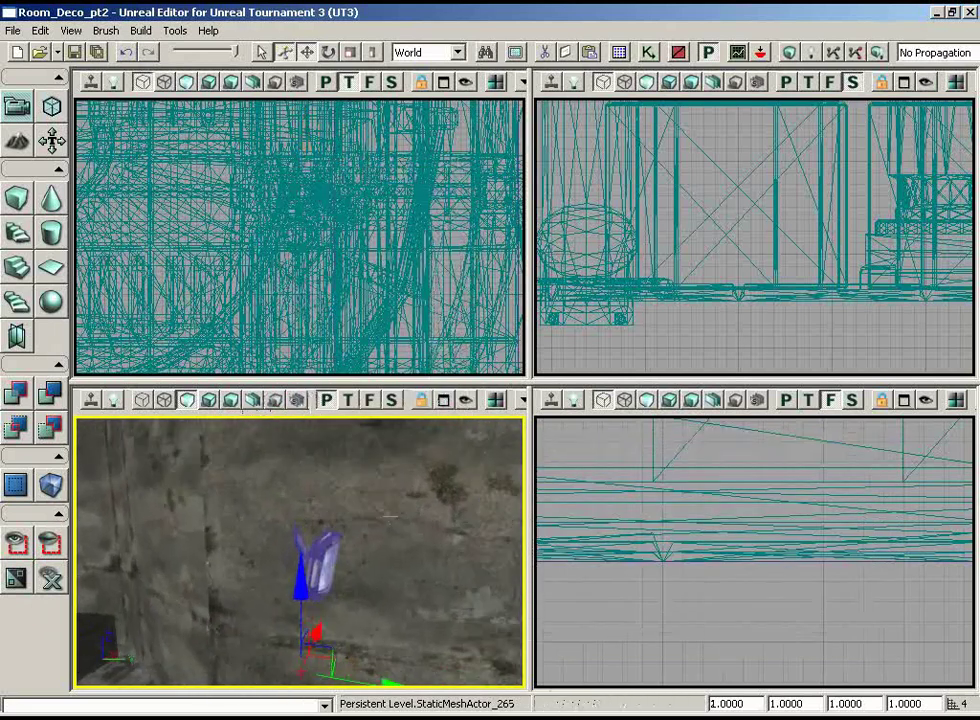
Step: Rotate the monitor around its vertical axis so its screen faces into the room
drag(267, 331, 149, 98)
scroll(149, 98, up, 10)
drag(376, 100, 376, 180)
key(space)
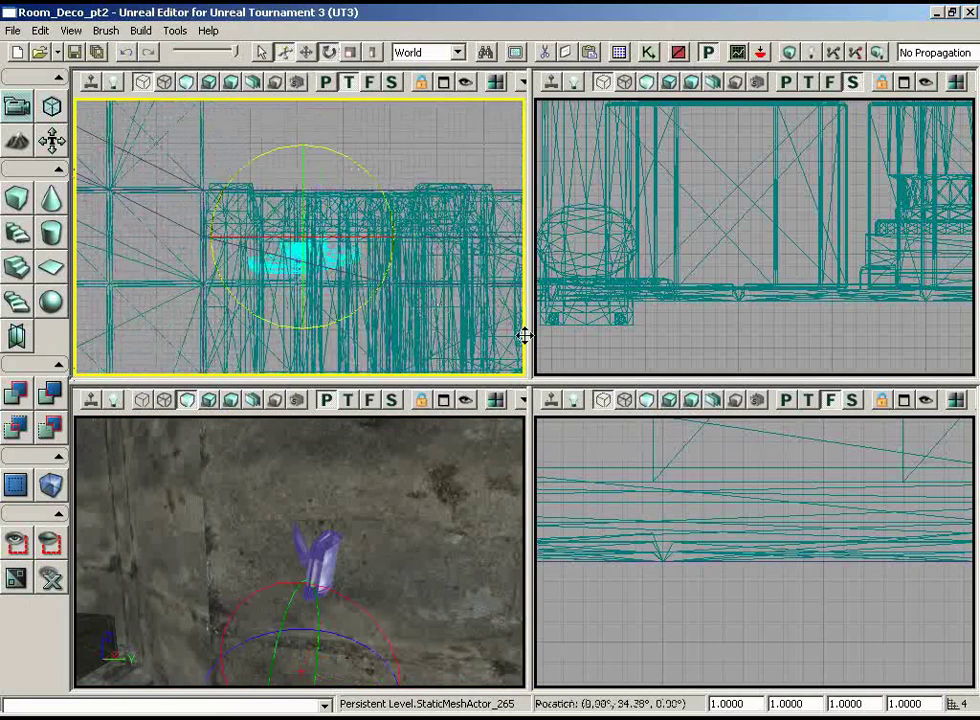
drag(524, 336, 523, 335)
drag(333, 560, 368, 614)
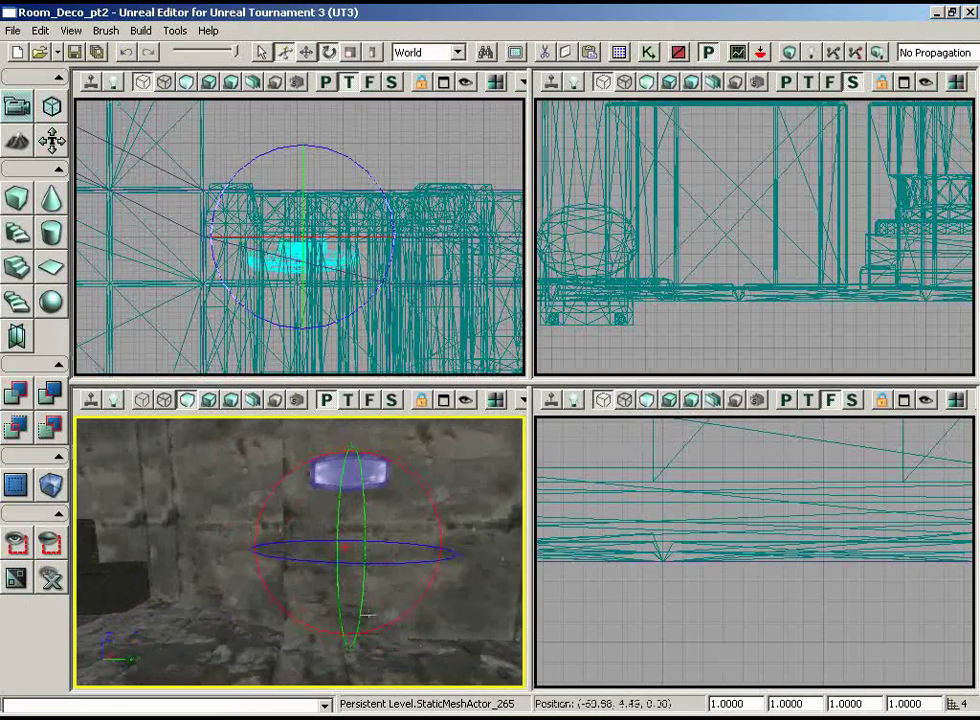
right_drag(367, 614, 524, 630)
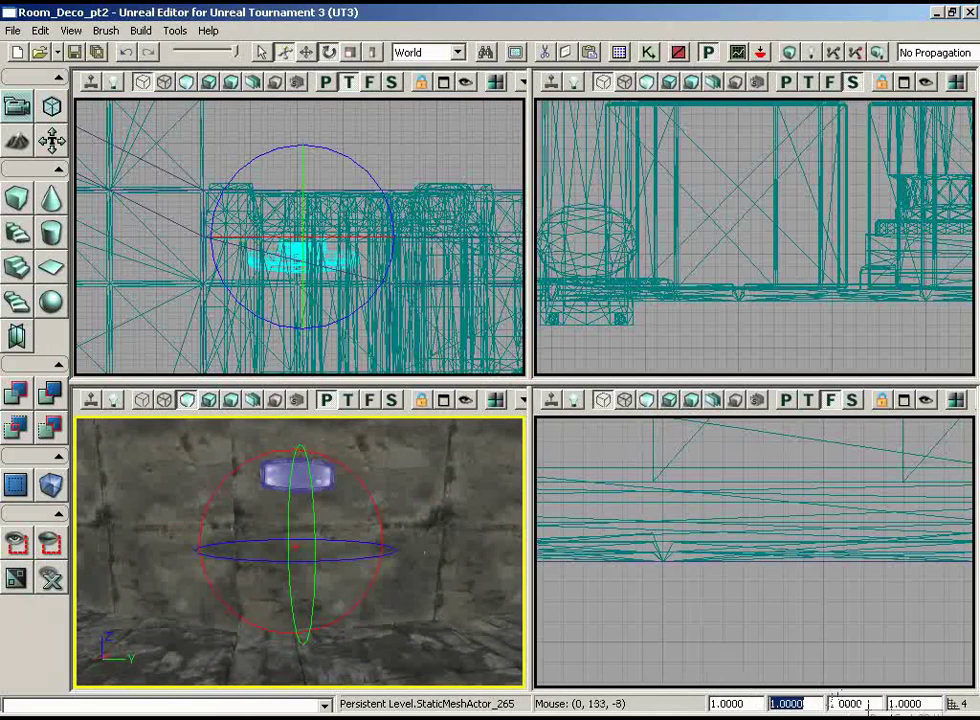
right_drag(414, 568, 414, 568)
key(space)
key(space)
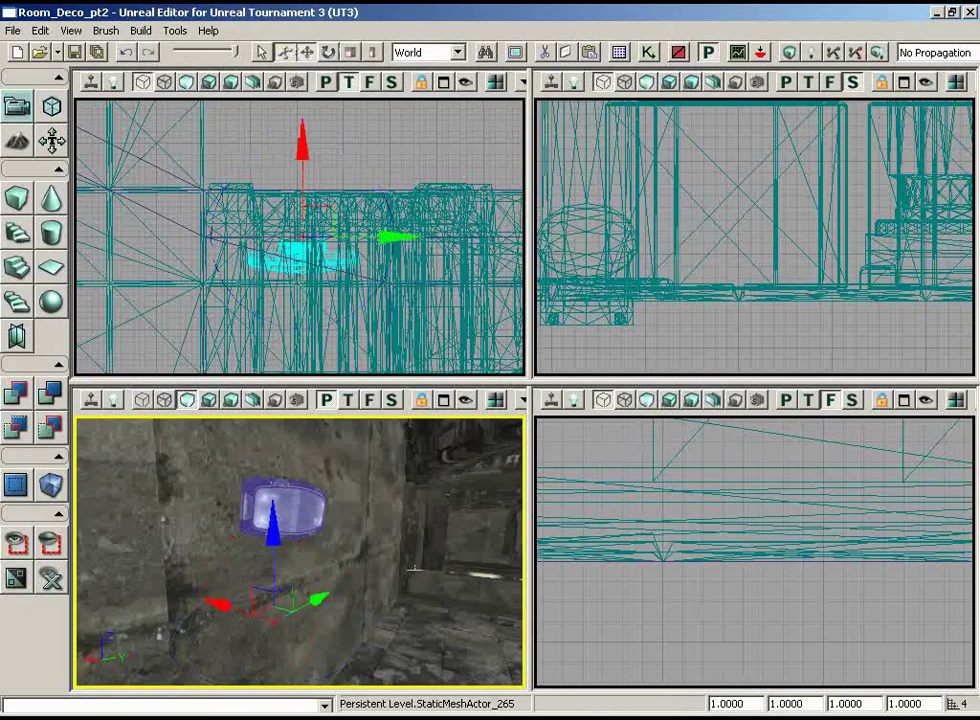
click(458, 53)
click(437, 86)
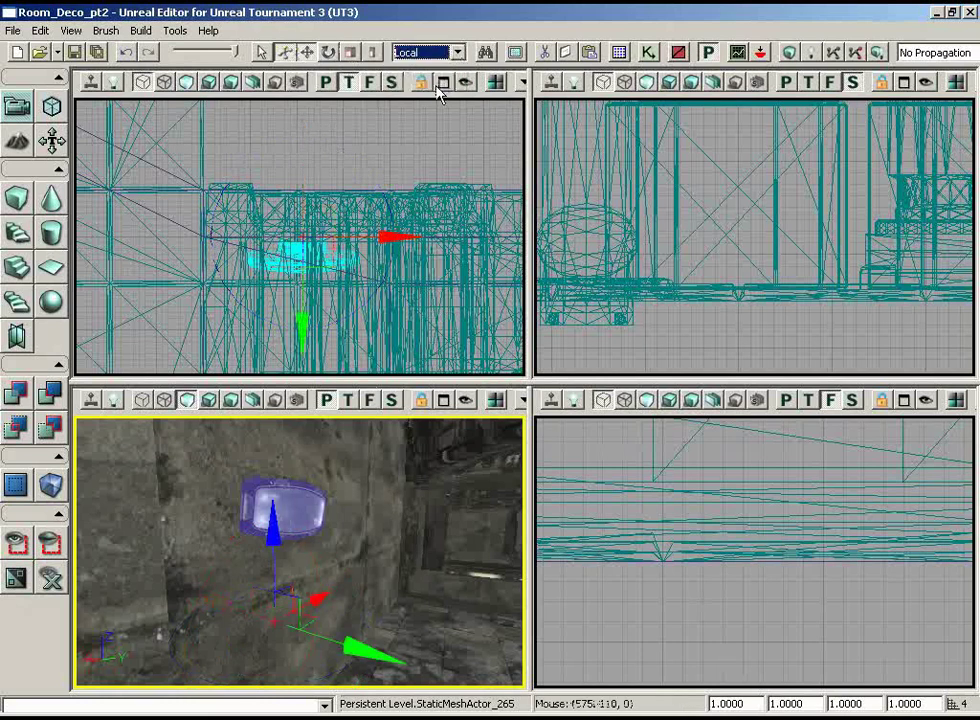
click(460, 53)
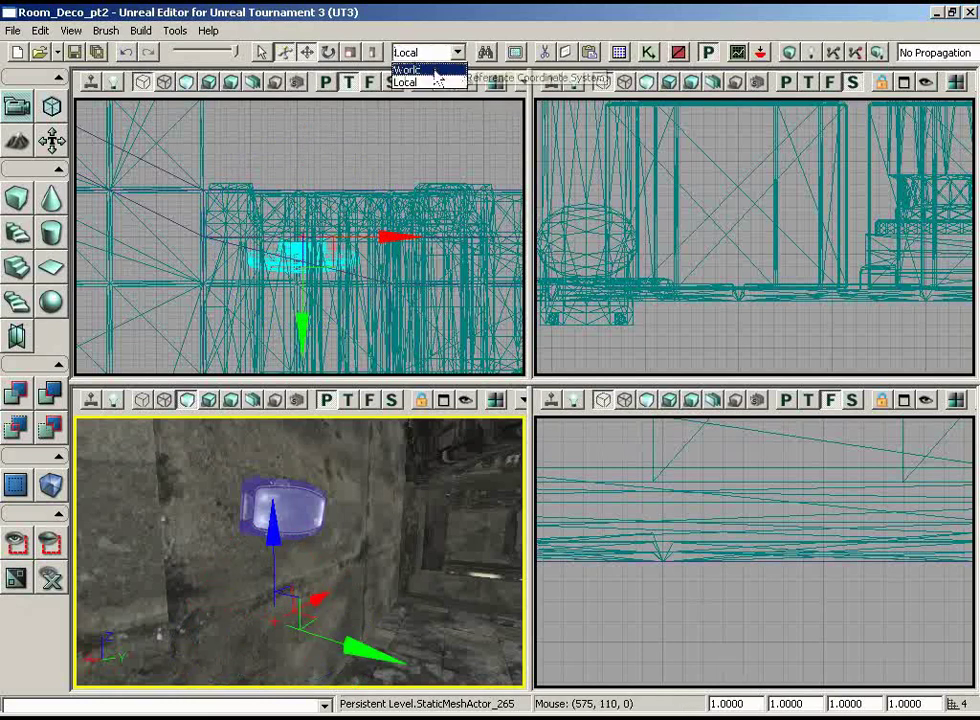
click(428, 69)
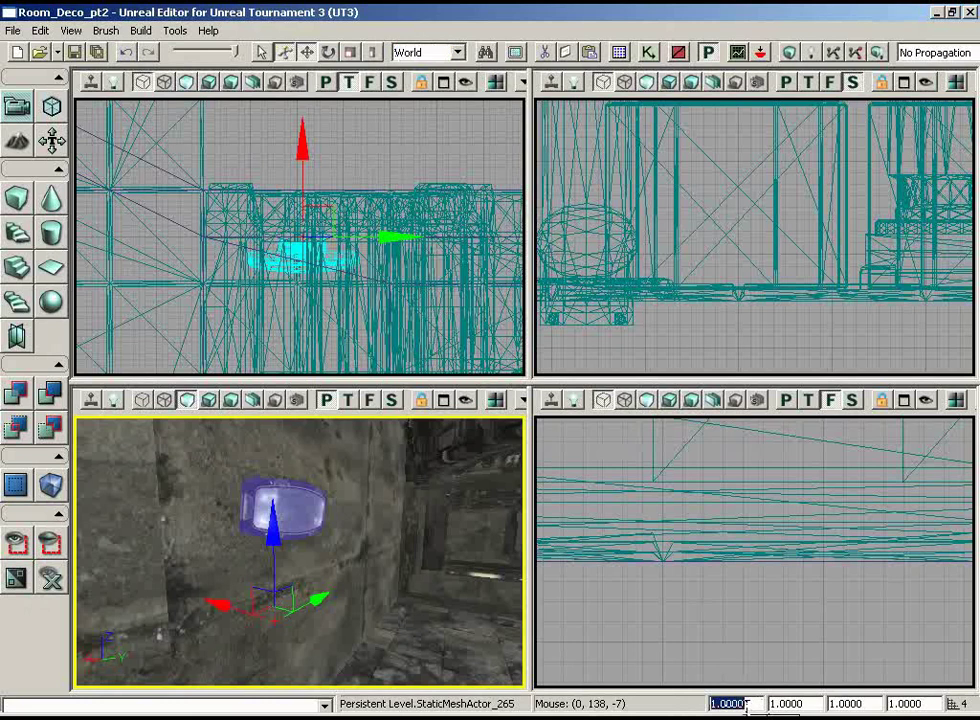
Step: Enlarge the monitor by setting its X and Z draw scales to 2
text(2)
key(Return)
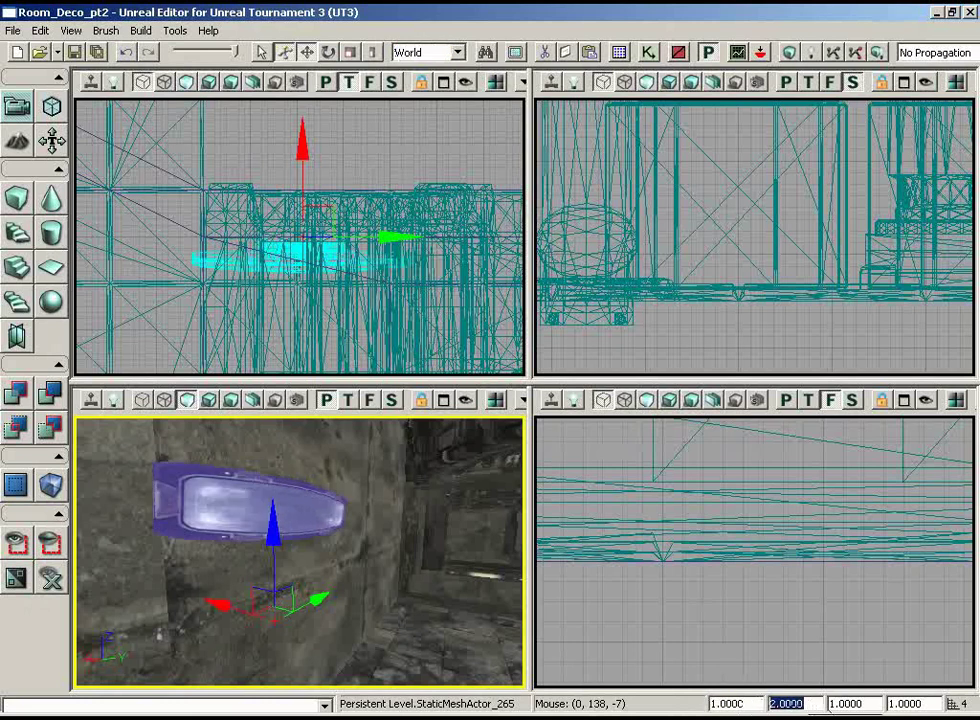
text(2)
key(Return)
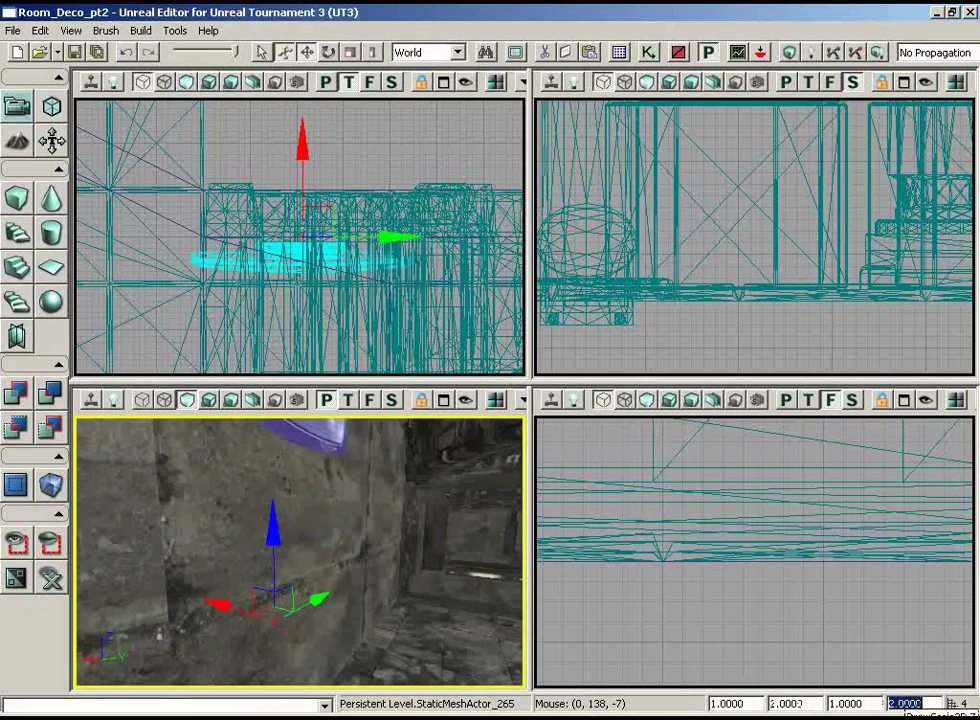
Step: Slide the wide monitor sideways along the wall on the Y axis
drag(435, 570, 350, 620)
right_drag(270, 420, 330, 455)
drag(330, 455, 290, 447)
right_drag(281, 447, 254, 484)
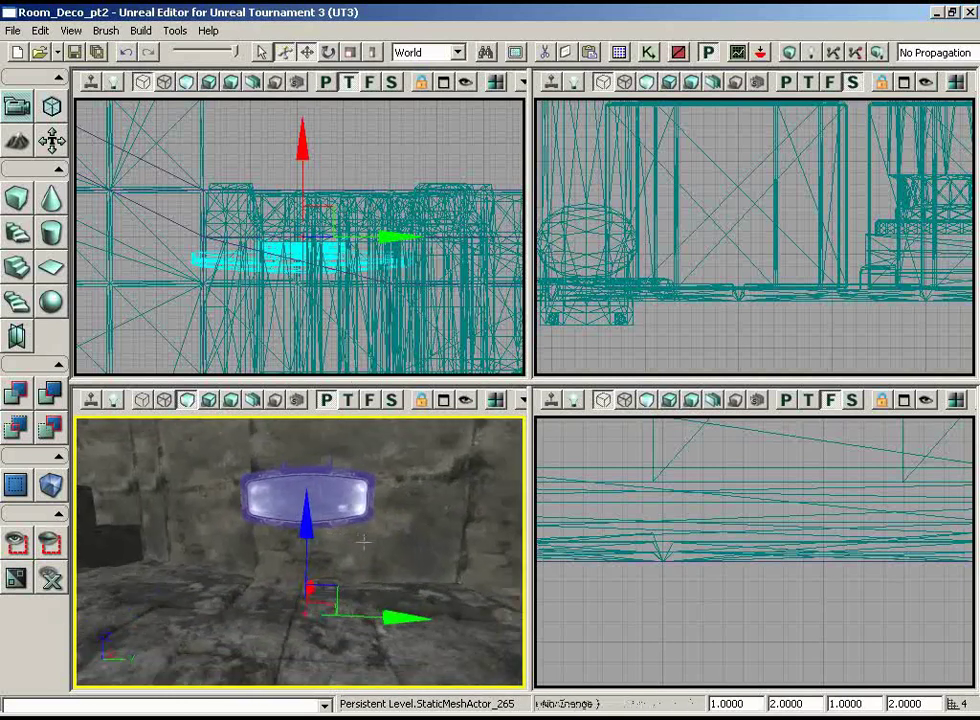
scroll(682, 470, down, 8)
scroll(674, 568, down, 2)
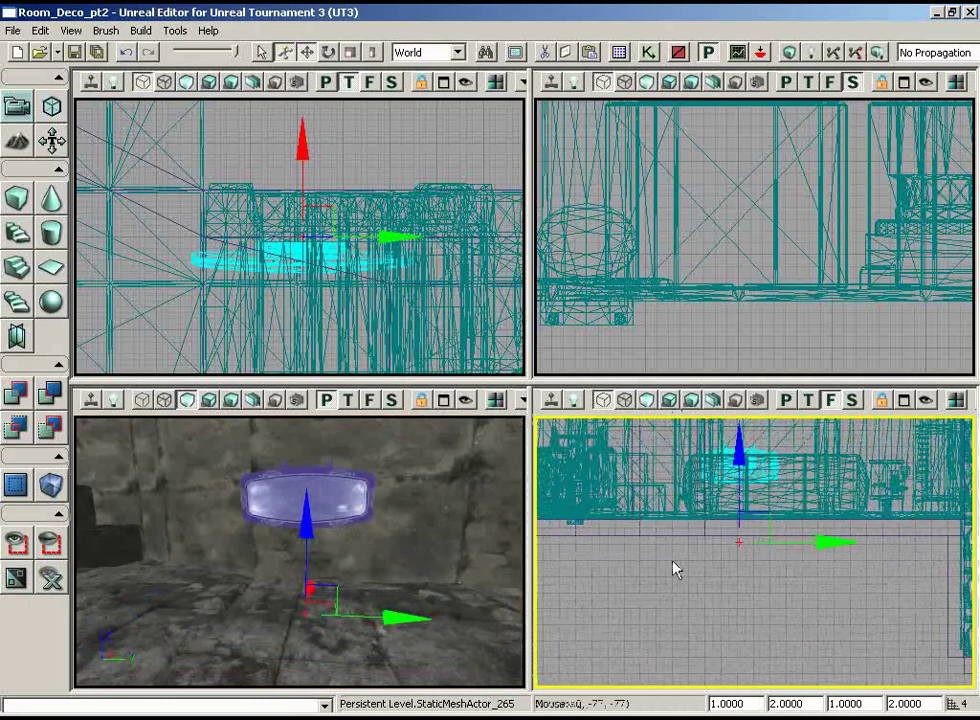
right_drag(380, 625, 411, 624)
drag(370, 614, 437, 614)
mouse_move(303, 636)
right_down()
mouse_move(350, 604)
mouse_move(318, 610)
mouse_move(304, 630)
right_up()
Step: Pick the S_LT_Deco_SM_Monitor3 mesh from the LT_Deco package
click(620, 53)
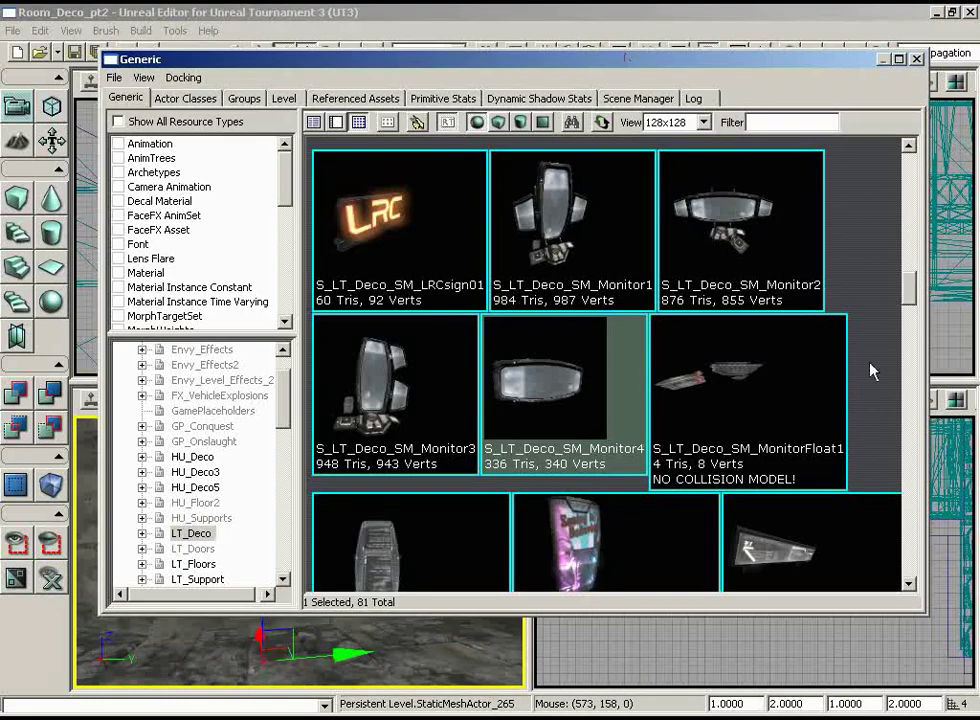
click(397, 388)
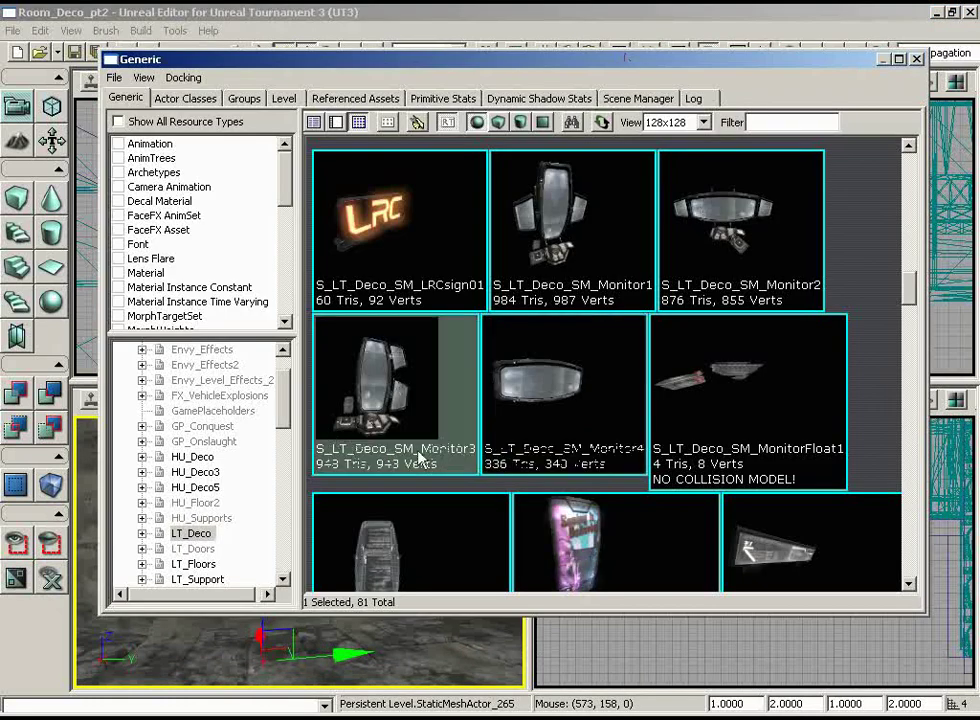
click(916, 61)
Step: Add the Monitor3 static mesh on the wall beside the wide monitor
right_drag(367, 501, 367, 545)
drag(367, 545, 365, 501)
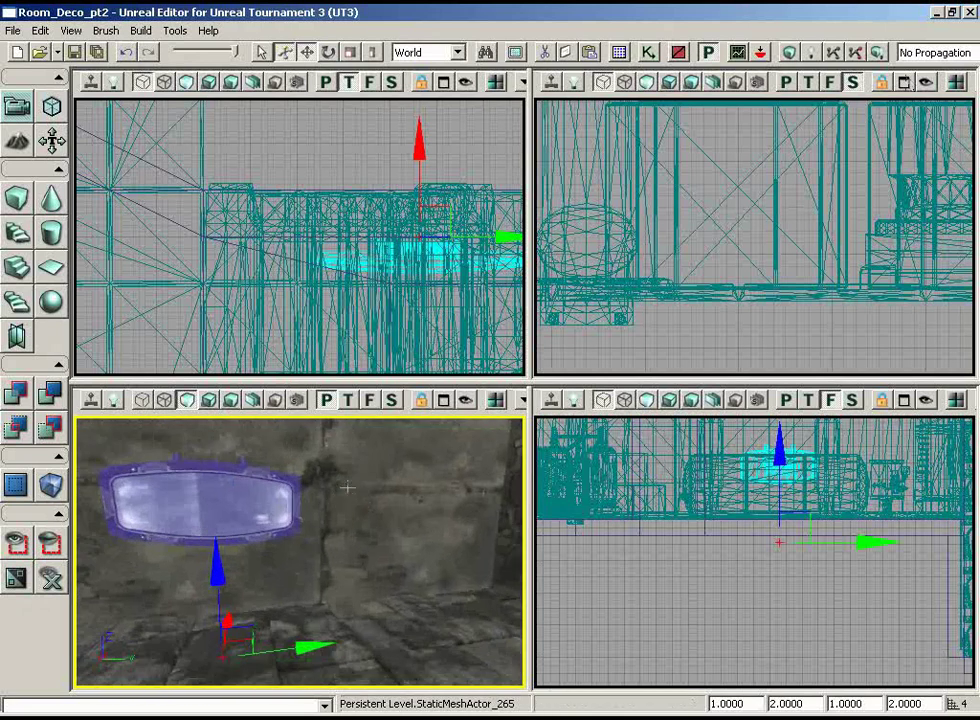
right_click(346, 487)
mouse_move(405, 420)
click(577, 424)
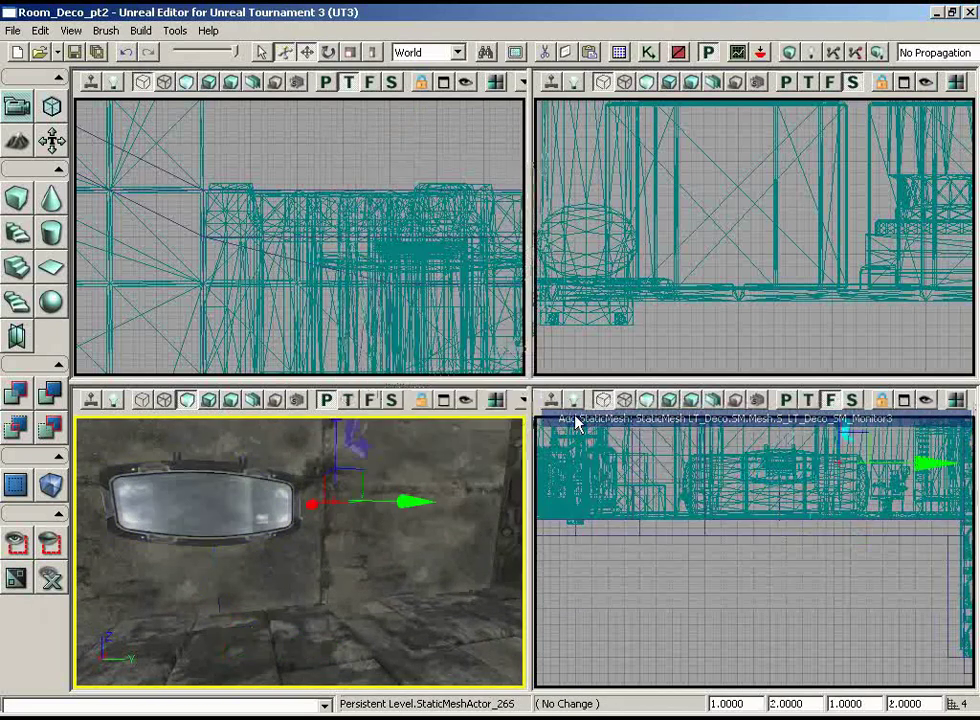
Step: Rotate the Monitor3 mesh around its vertical axis so its screens face into the room
drag(402, 458, 405, 500)
right_drag(405, 290, 345, 345)
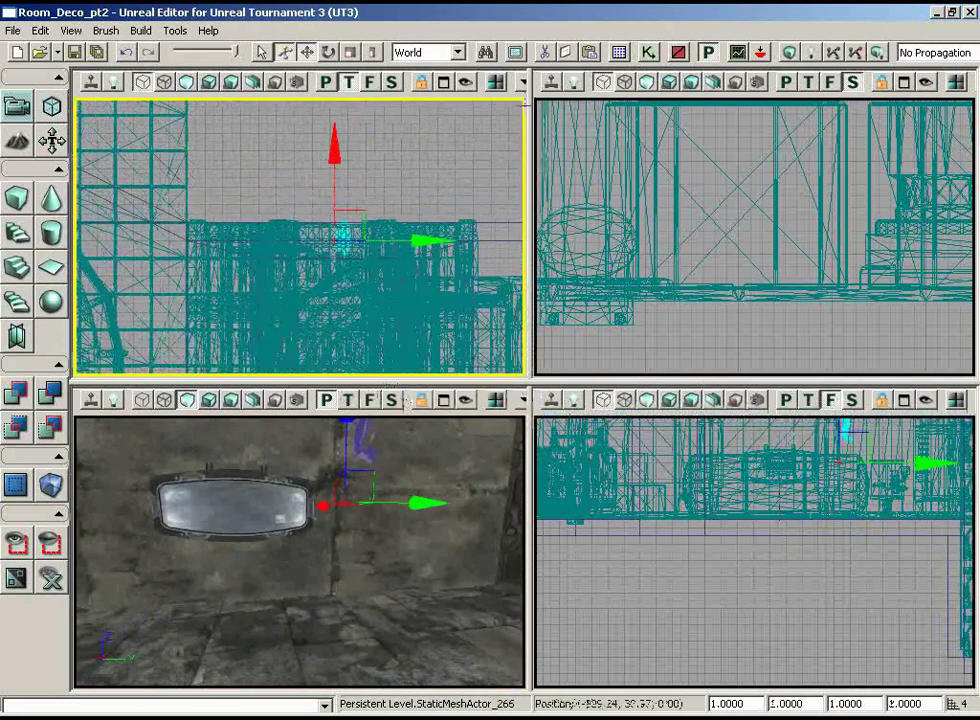
scroll(400, 219, down, 5)
key(space)
drag(429, 182, 524, 375)
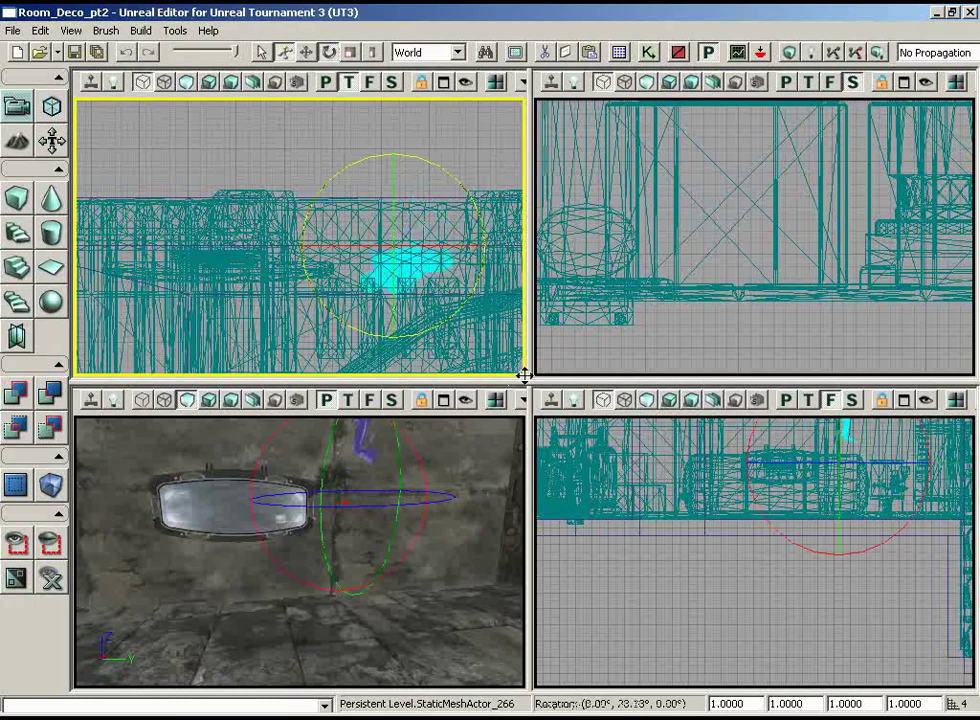
key(space)
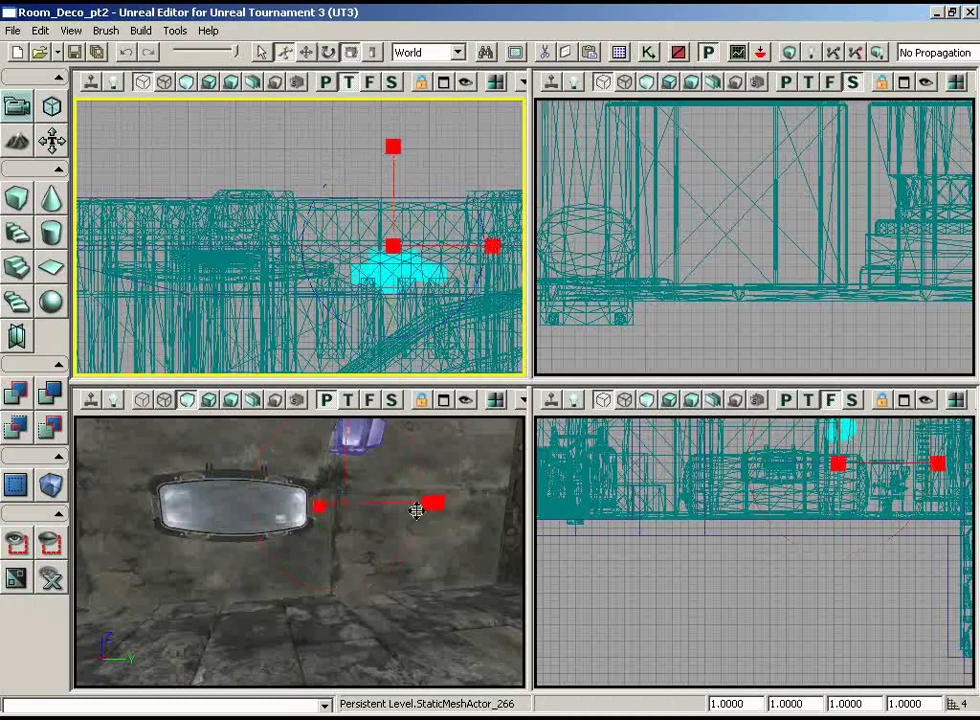
key(space)
Step: Lower the Monitor3 mesh level with the wide monitor and slide it about 18 units closer to the wide monitor's end
drag(416, 508, 337, 516)
drag(334, 418, 333, 477)
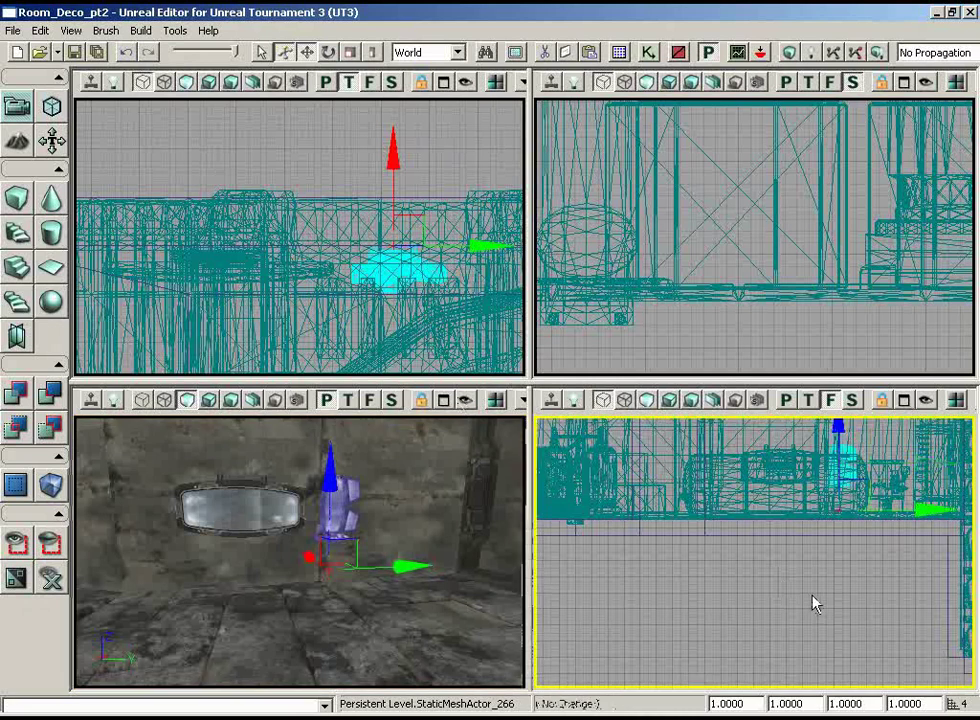
drag(812, 596, 770, 630)
drag(863, 658, 822, 658)
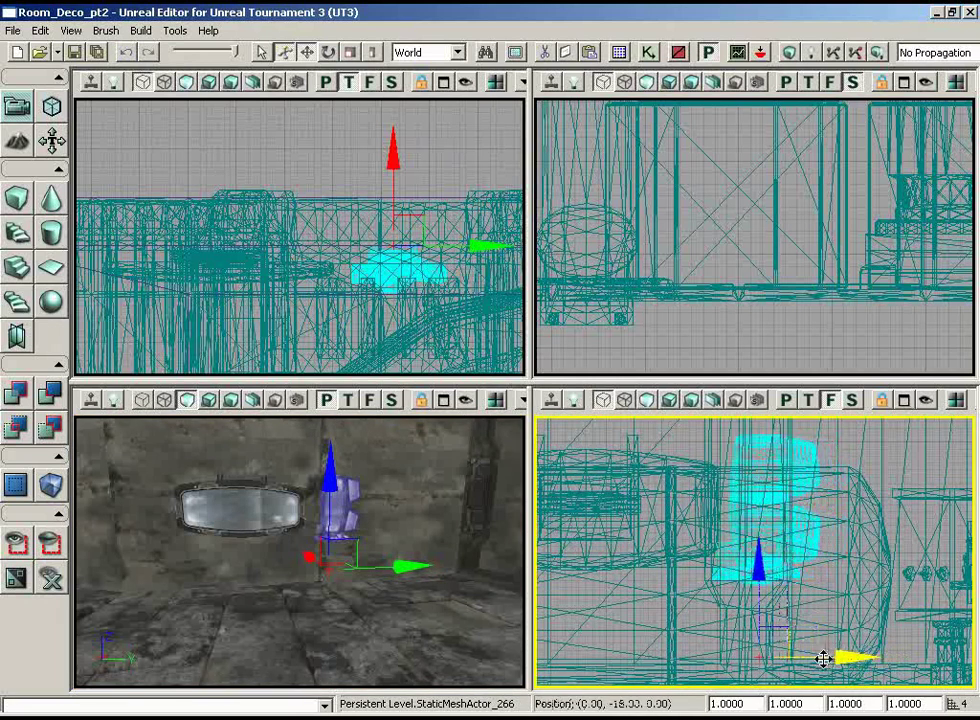
Step: Duplicate the side monitor at the wide monitor's other end, mirrored with an X draw scale of -1 and nudged close to the frame
drag(446, 598, 316, 575)
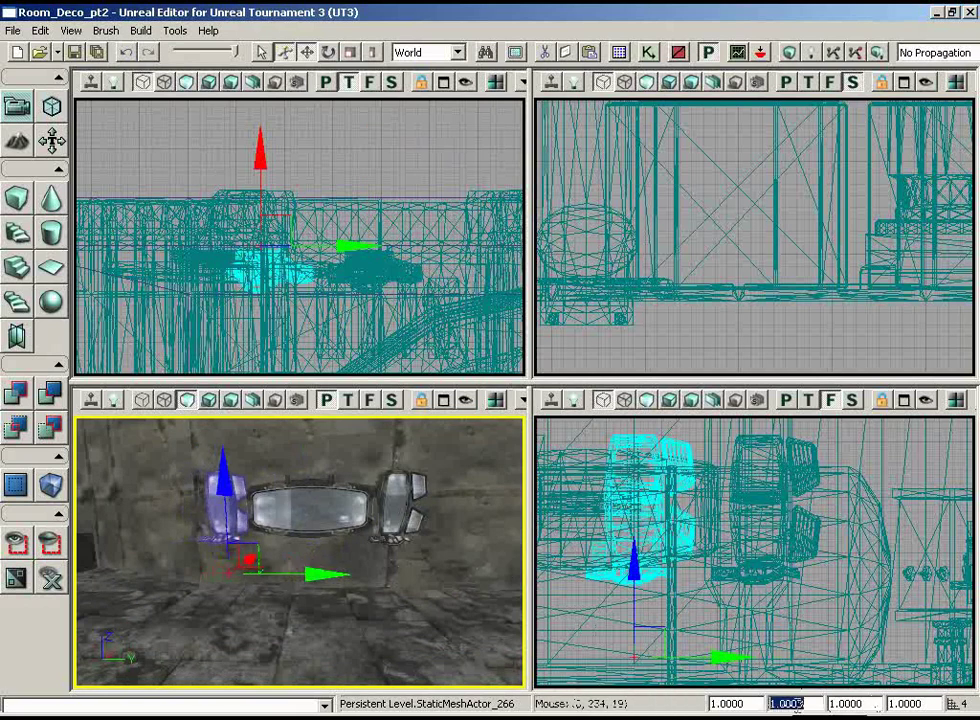
key(Return)
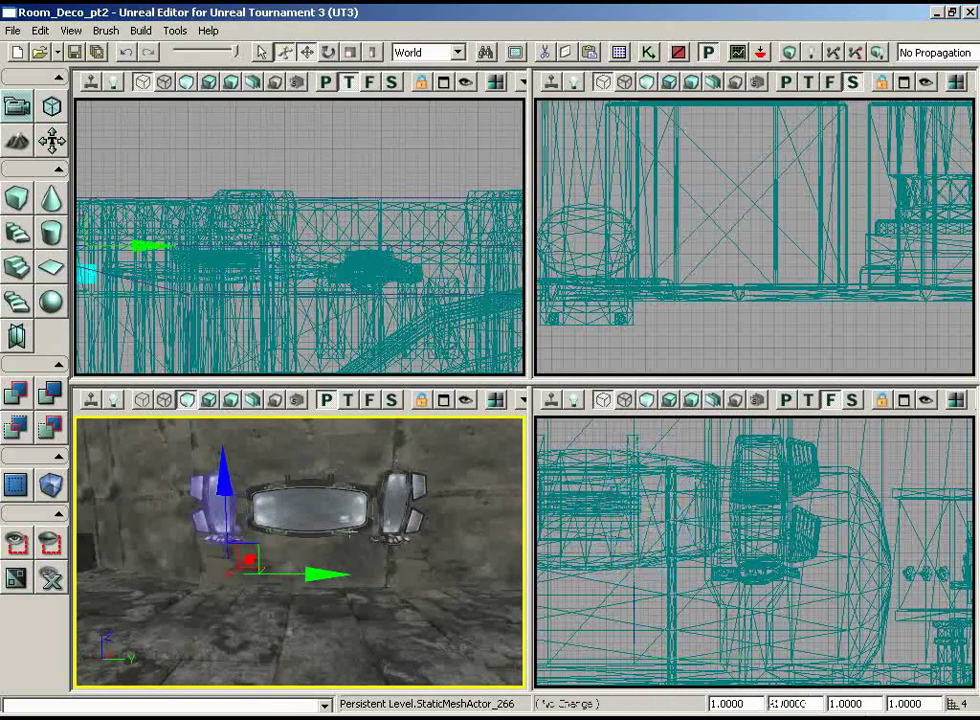
drag(350, 533, 348, 435)
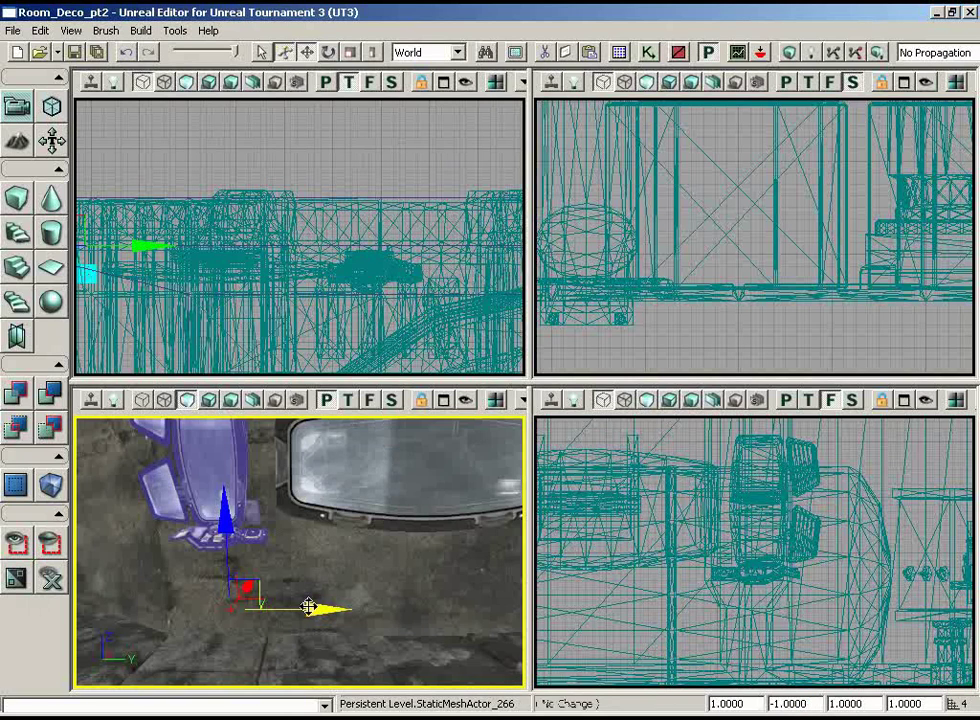
drag(309, 607, 317, 606)
drag(724, 558, 534, 545)
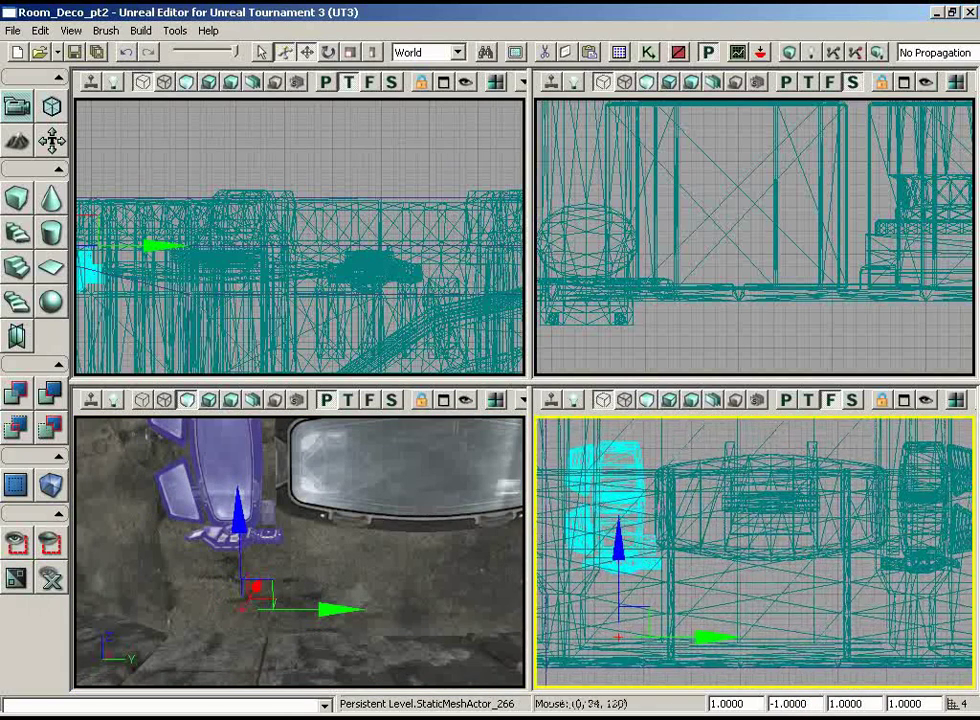
Step: Select the wide monitor and both side monitors together and slide the group along the wall
drag(411, 524, 362, 566)
ctrl+click(325, 516)
ctrl+click(371, 514)
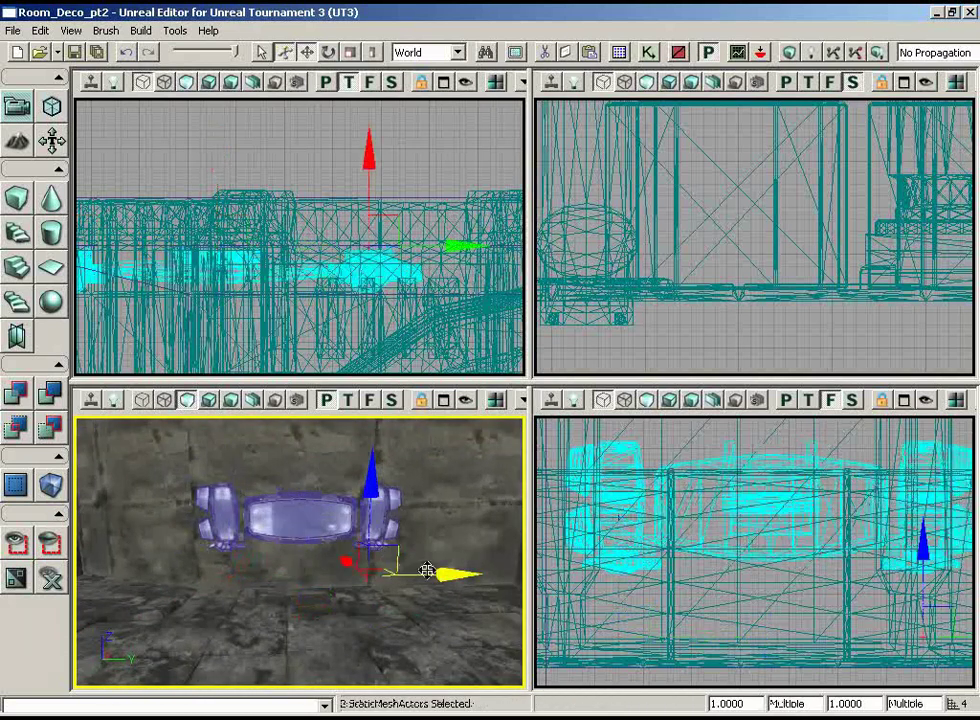
drag(429, 571, 460, 570)
right_drag(395, 575, 362, 530)
drag(464, 614, 458, 613)
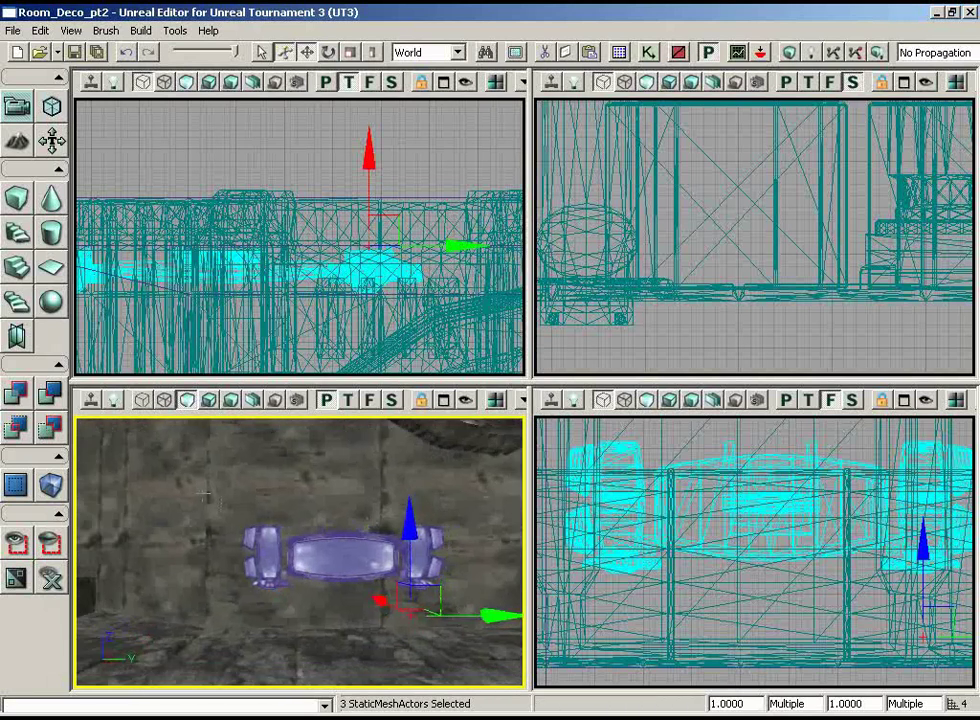
Step: Pick the slanted wall sign mesh in the LT_Deco package and add it to the wall above the wide monitor
drag(292, 590, 314, 513)
click(314, 511)
click(390, 508)
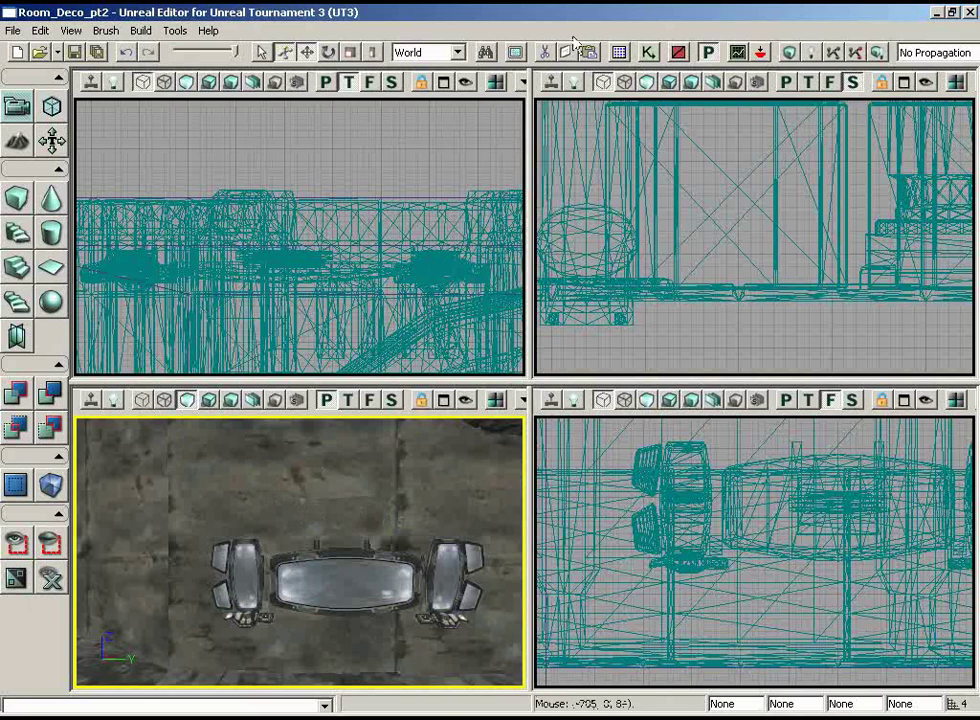
click(619, 53)
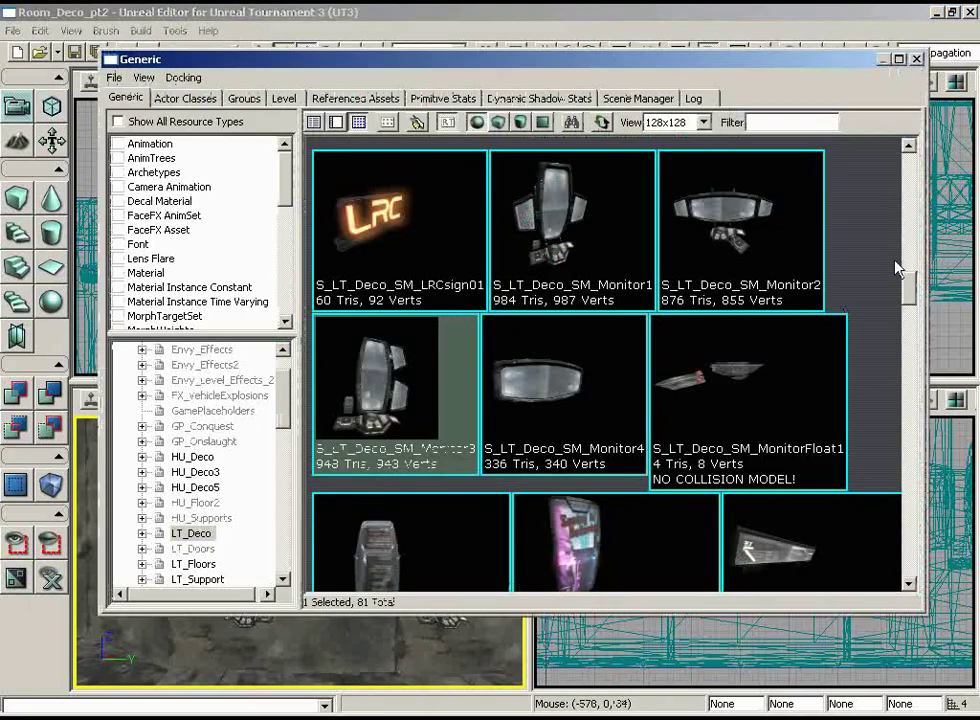
drag(912, 295, 908, 312)
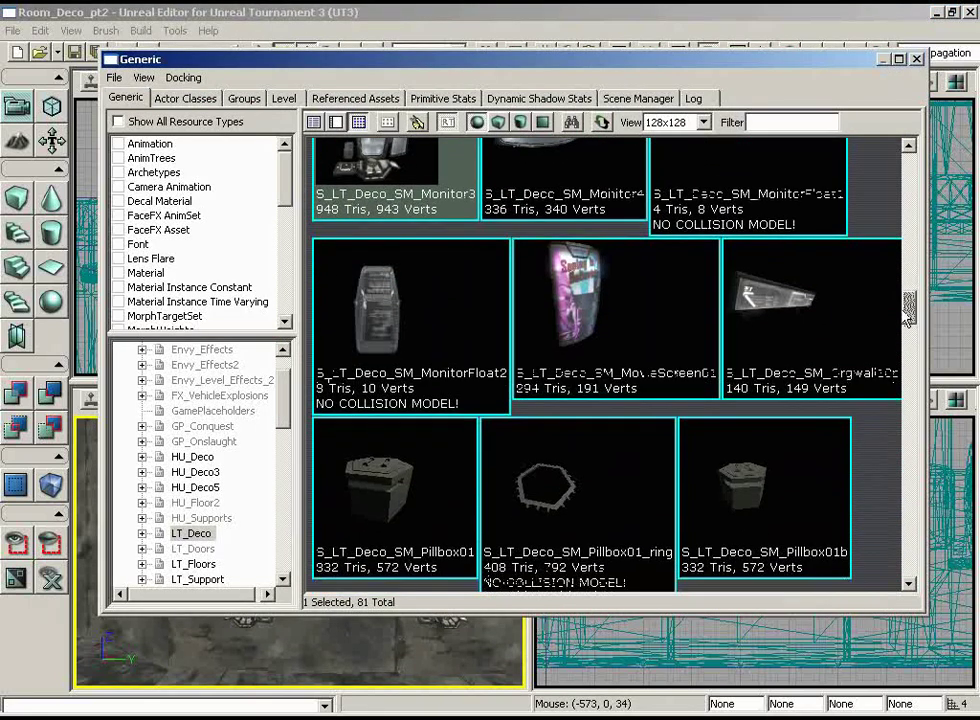
click(851, 378)
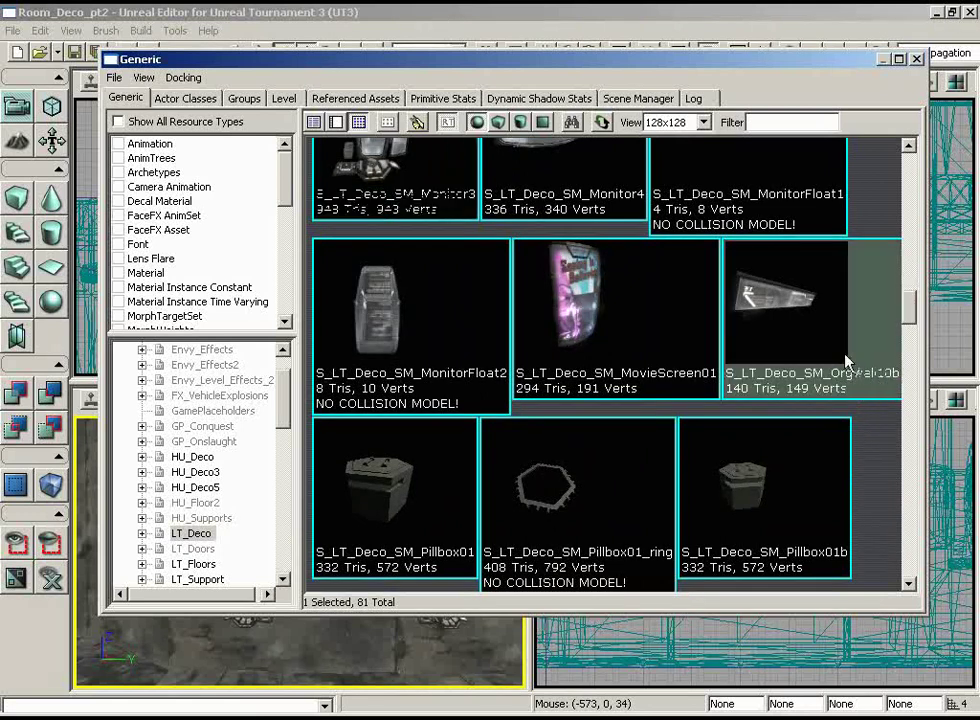
click(916, 59)
right_click(332, 505)
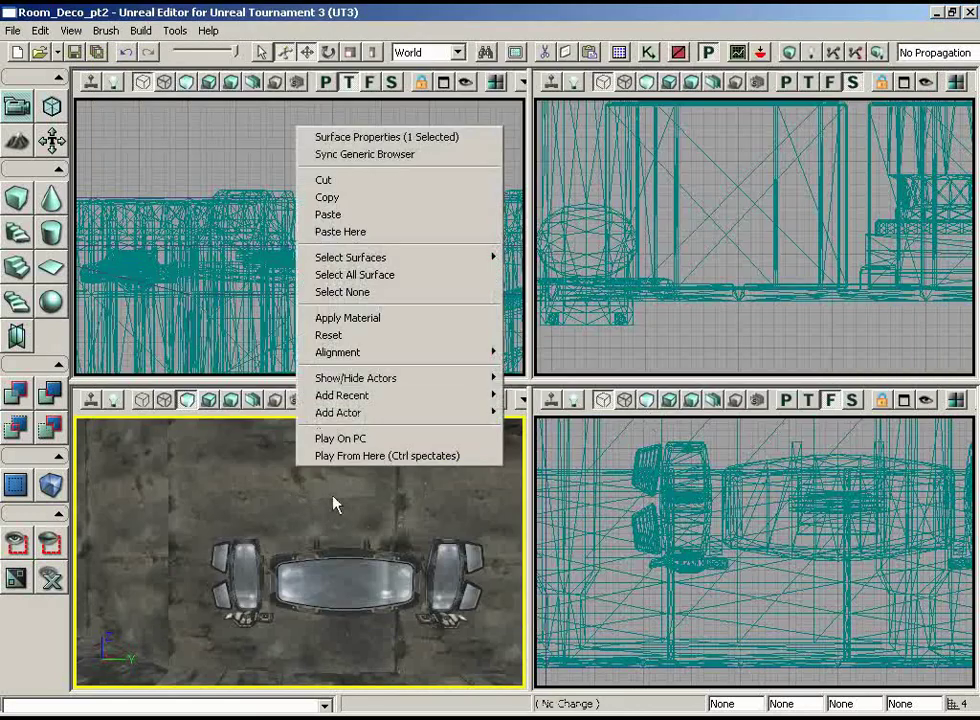
mouse_move(372, 416)
click(535, 416)
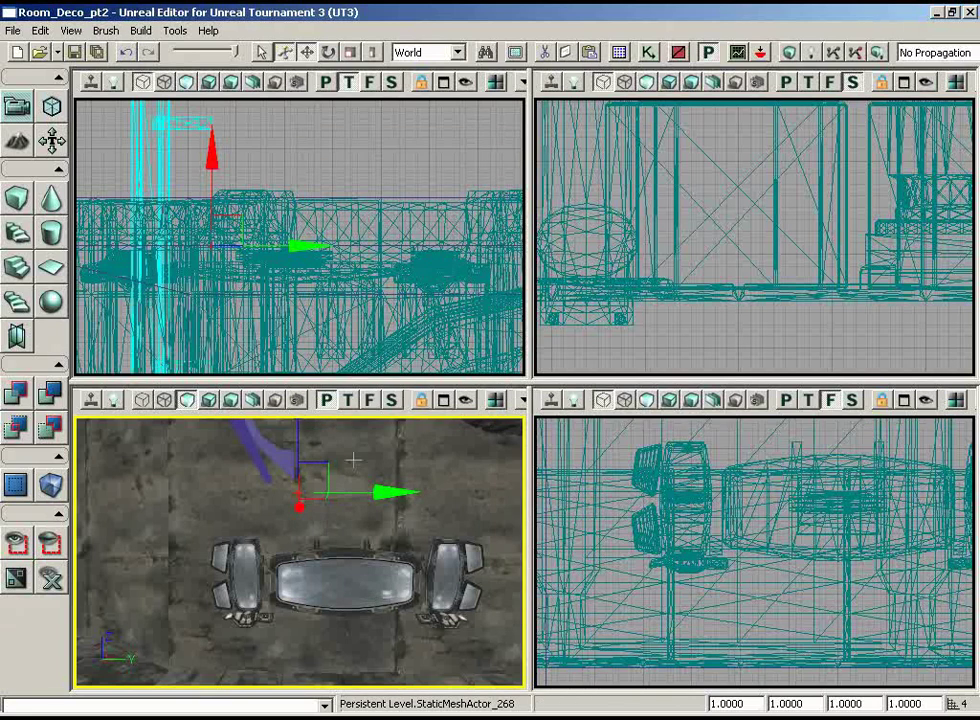
Step: Rotate the new wall sign about 90 degrees around its vertical axis so its face points into the room
scroll(300, 238, down, 5)
key(space)
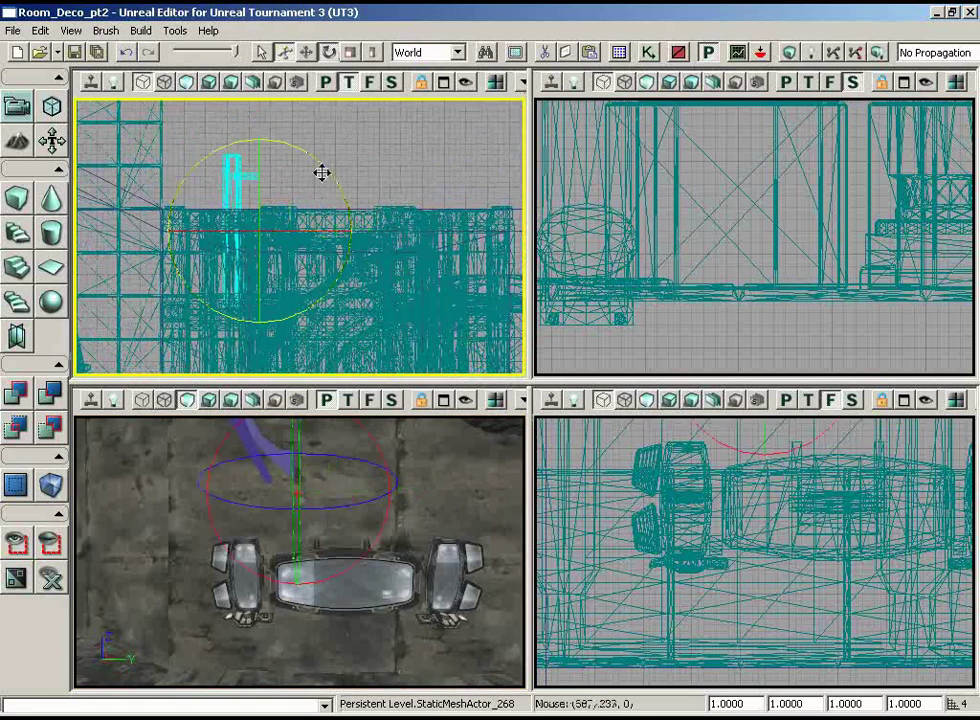
drag(322, 171, 74, 124)
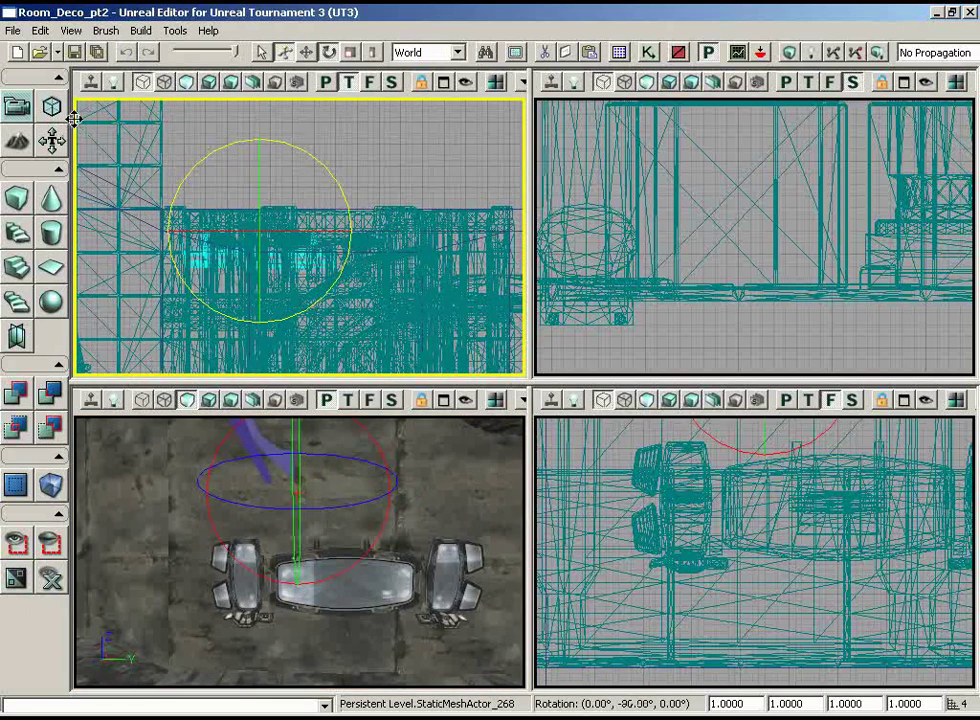
key(space)
key(space)
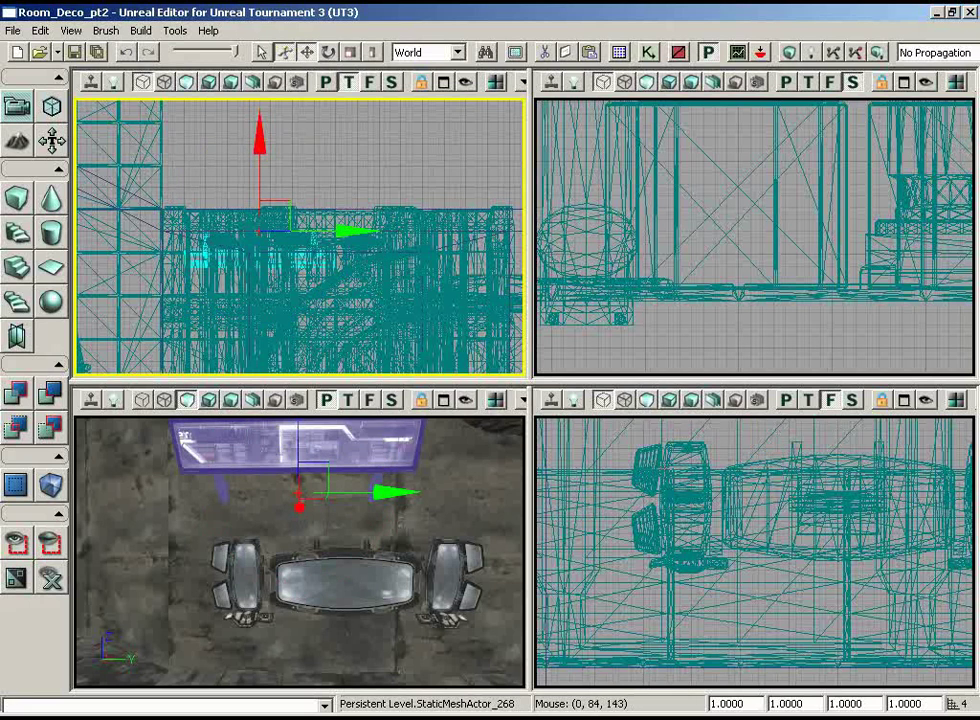
Step: Move the wall sign down and along the wall so it sits centred above the three monitors
scroll(755, 550, up, 5)
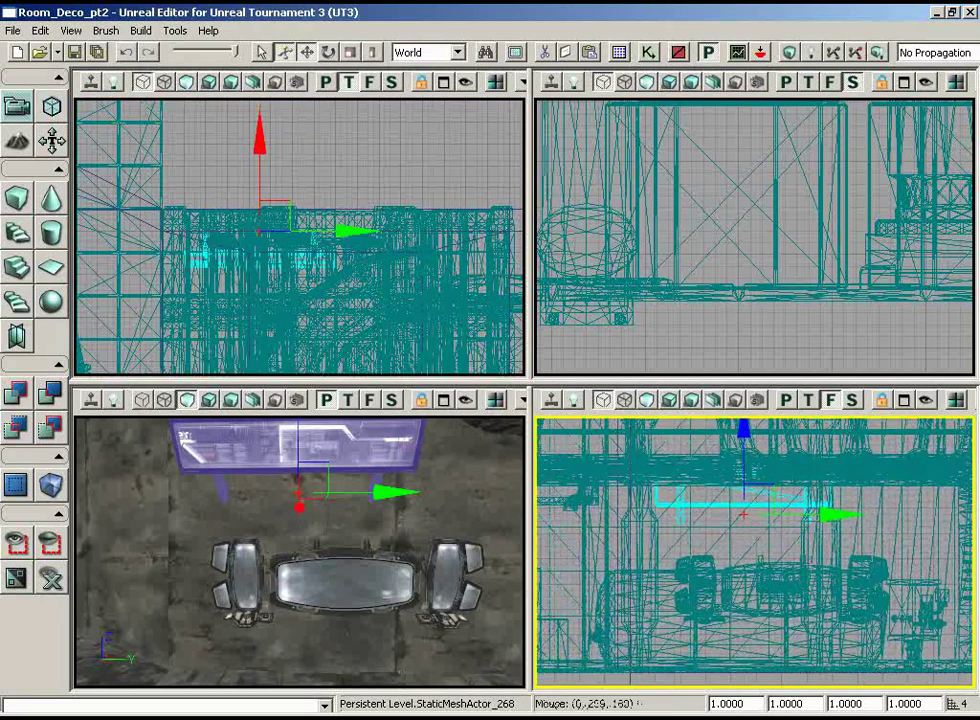
drag(777, 497, 826, 526)
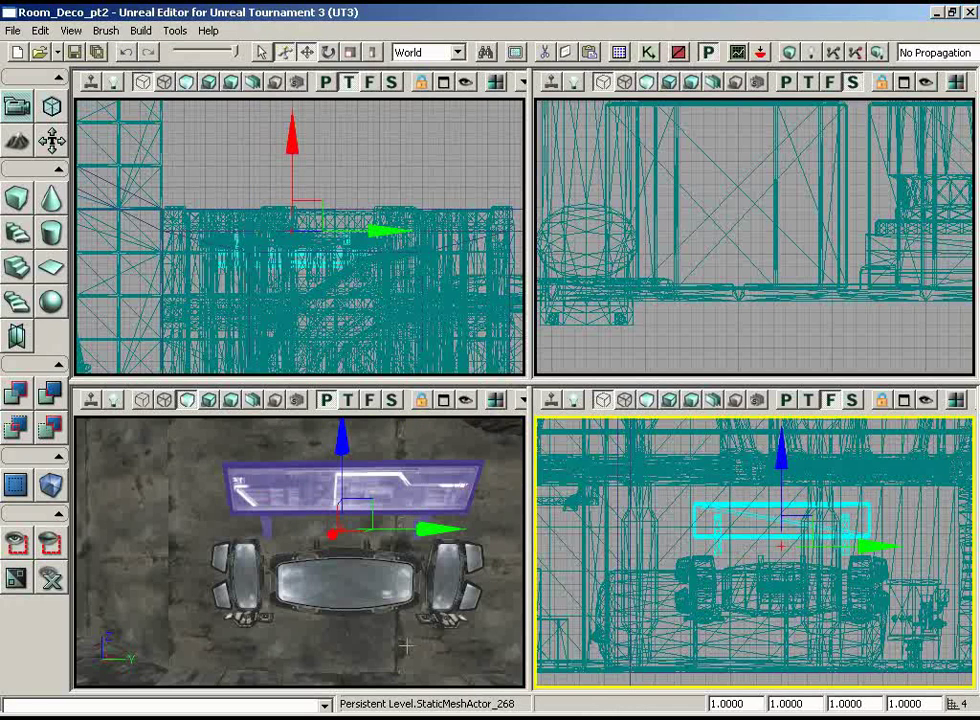
right_drag(407, 647, 350, 634)
click(354, 588)
click(354, 588)
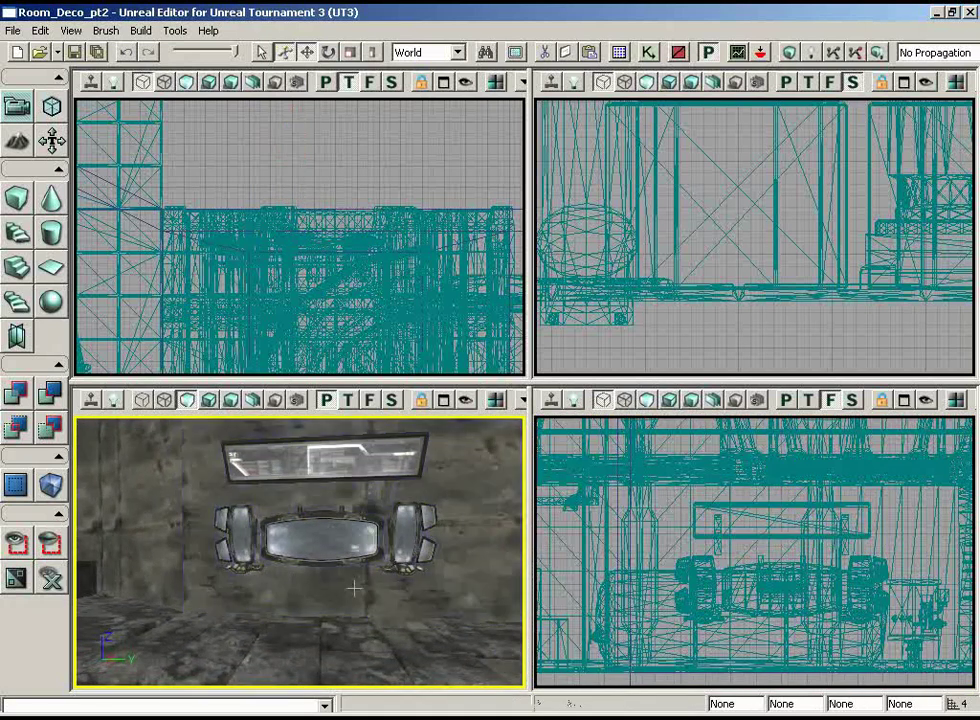
Step: Lower the wall sign 16 units closer to the monitors
drag(297, 589, 245, 557)
click(366, 447)
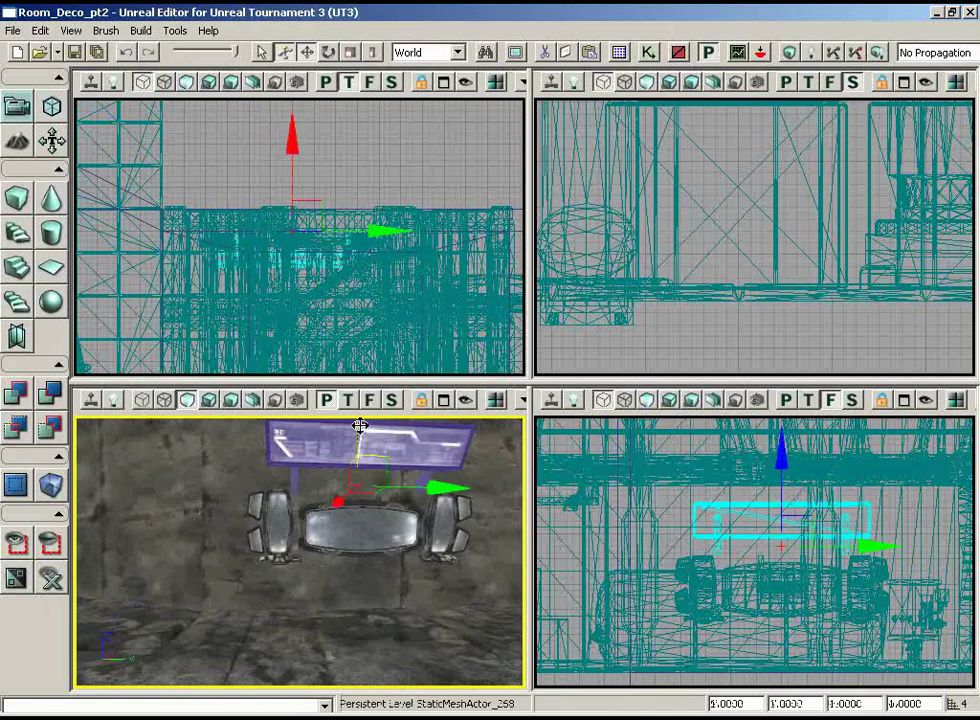
drag(359, 426, 356, 436)
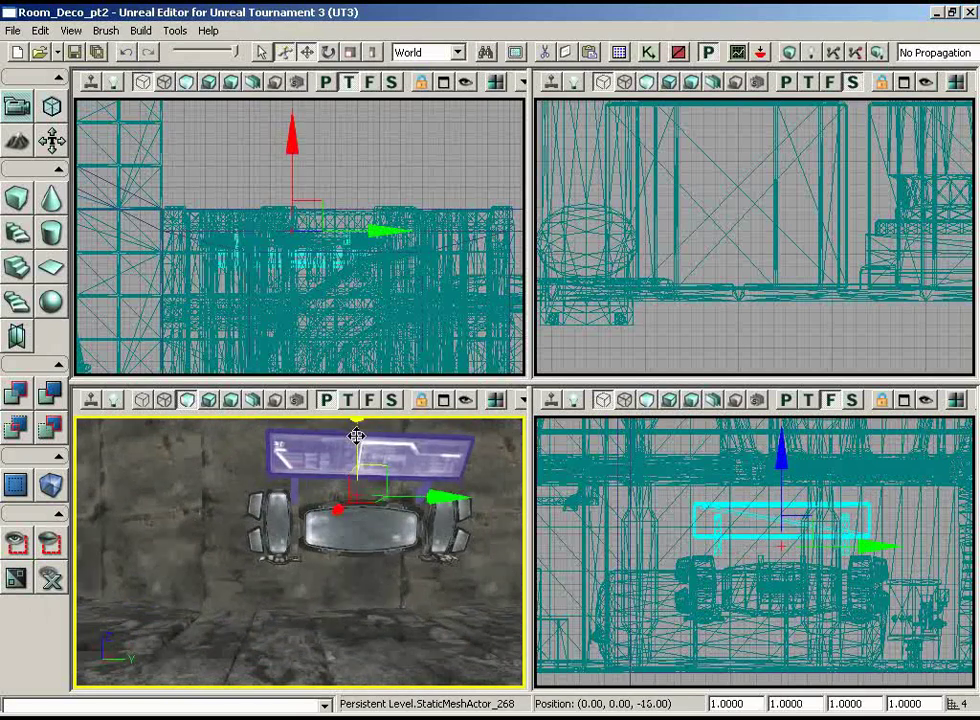
mouse_move(374, 577)
right_down()
mouse_move(356, 564)
mouse_move(366, 571)
right_up()
click(402, 608)
click(402, 608)
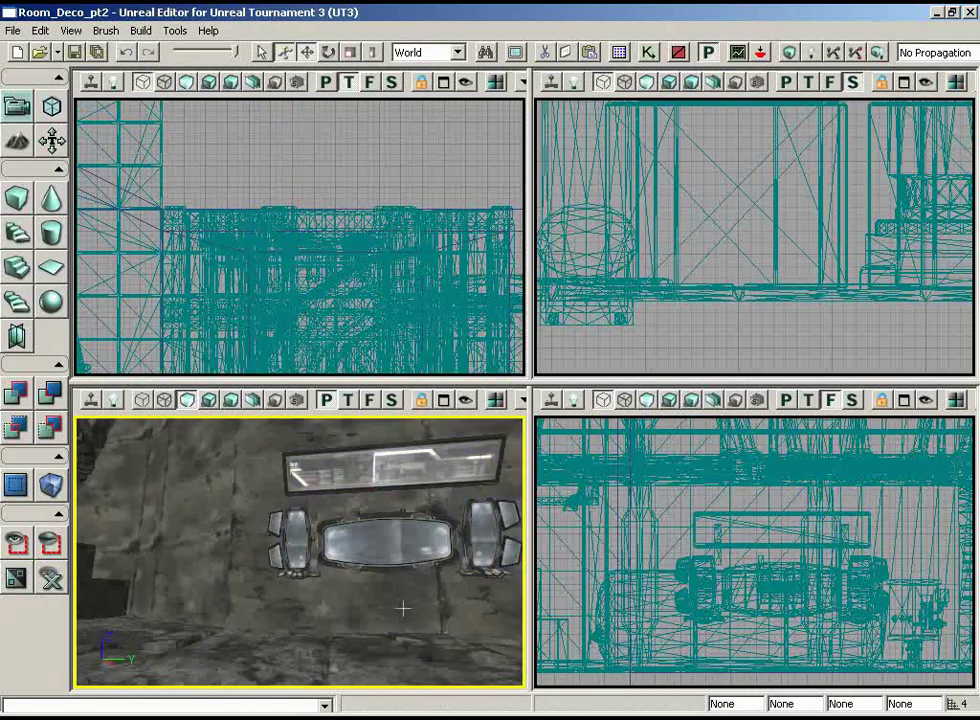
Step: Select the wall sign and the three monitors together and place a duplicate of the group near the adjoining slanted wall
right_drag(402, 608, 366, 597)
click(411, 553)
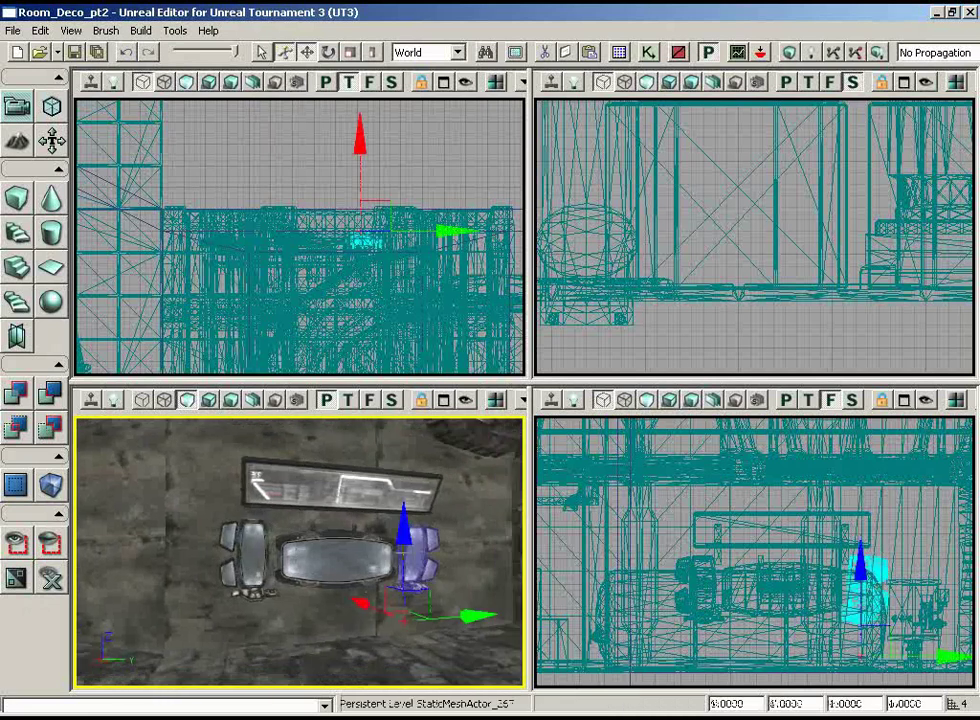
ctrl+click(330, 551)
ctrl+click(249, 545)
ctrl+click(303, 495)
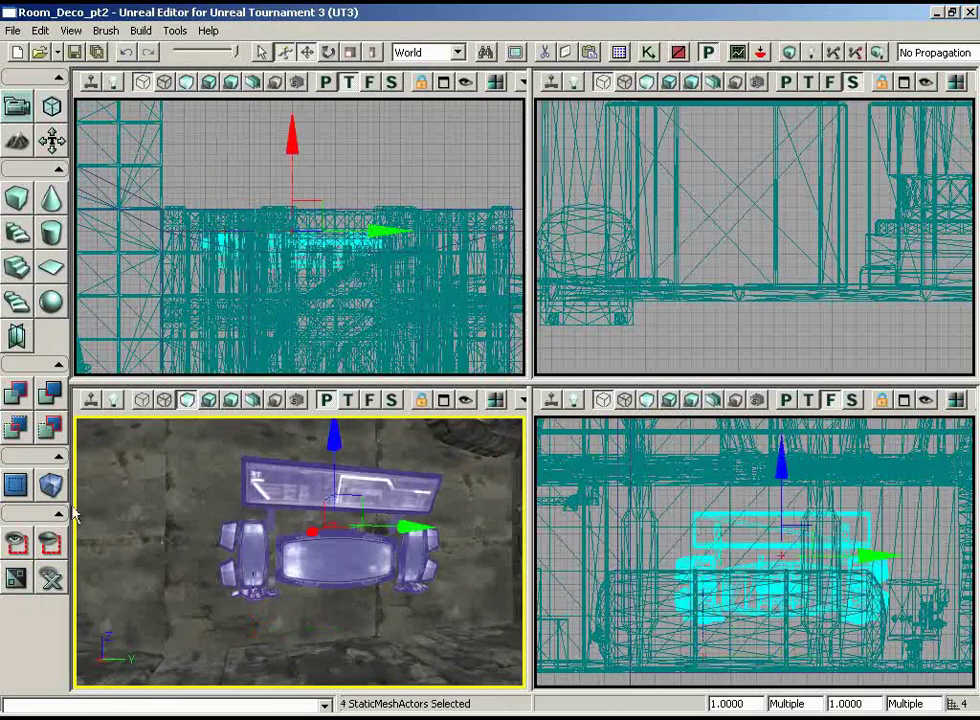
right_drag(165, 530, 174, 436)
right_drag(398, 313, 113, 135)
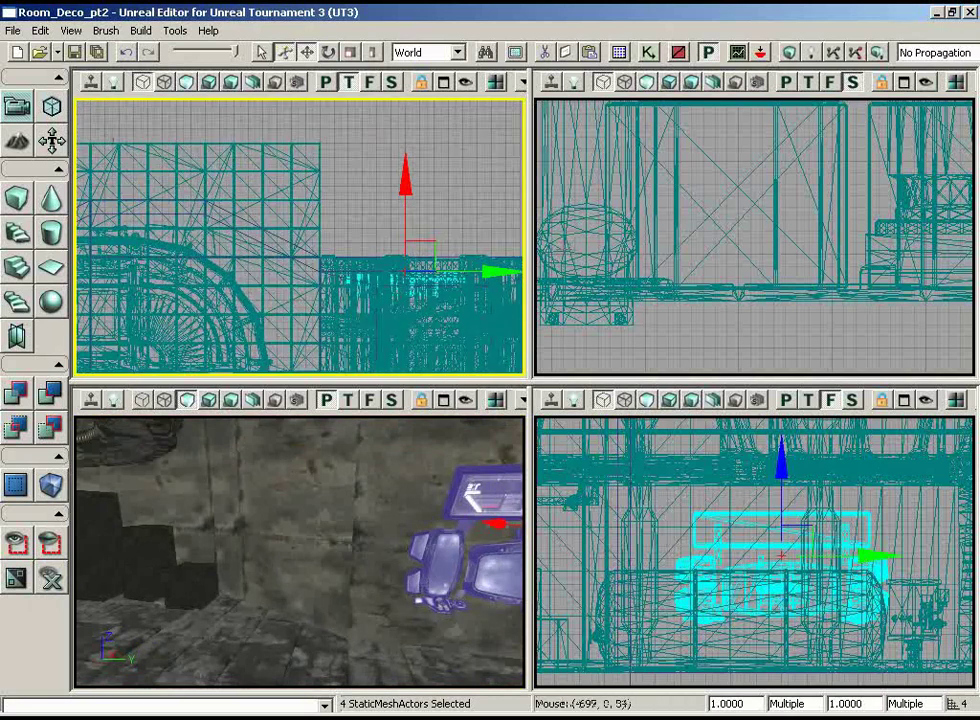
drag(431, 241, 144, 182)
scroll(111, 140, up, 2)
scroll(300, 237, up, 1)
Step: Rotate the duplicated sign and monitor group about 20 degrees around the vertical axis toward the slanted wall's angle
key(space)
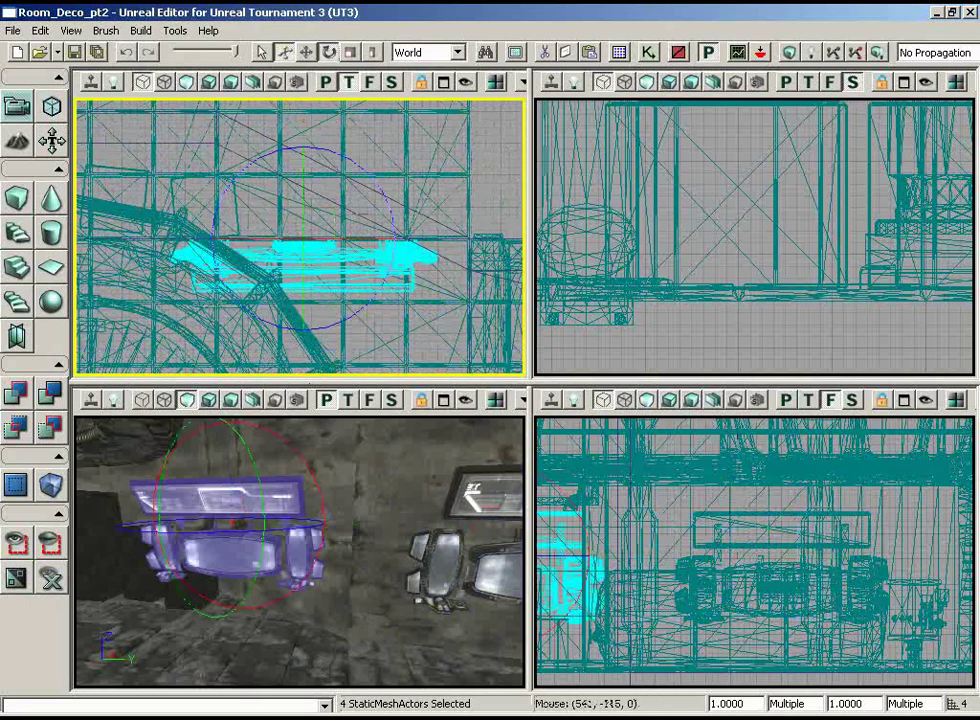
drag(370, 170, 453, 138)
key(space)
key(space)
key(space)
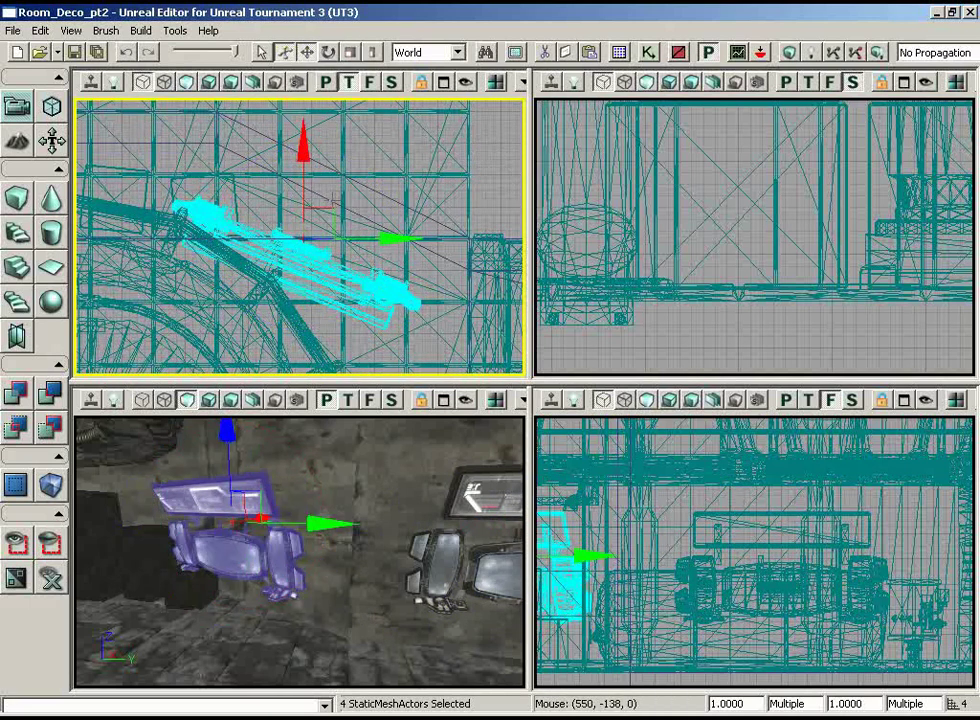
Step: Move the duplicated group up to the slanted wall and rotate it further to follow the wall's direction
drag(331, 204, 406, 147)
key(space)
key(space)
key(space)
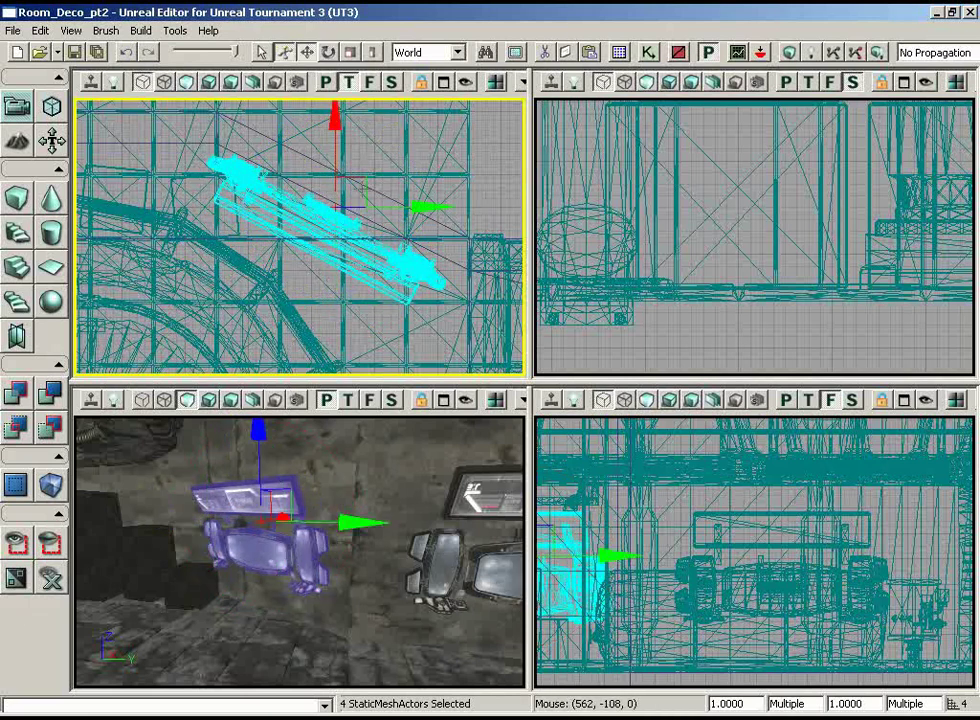
Step: Nudge the duplicated group closer to the slanted wall and check both of its ends against the surface
drag(362, 182, 362, 182)
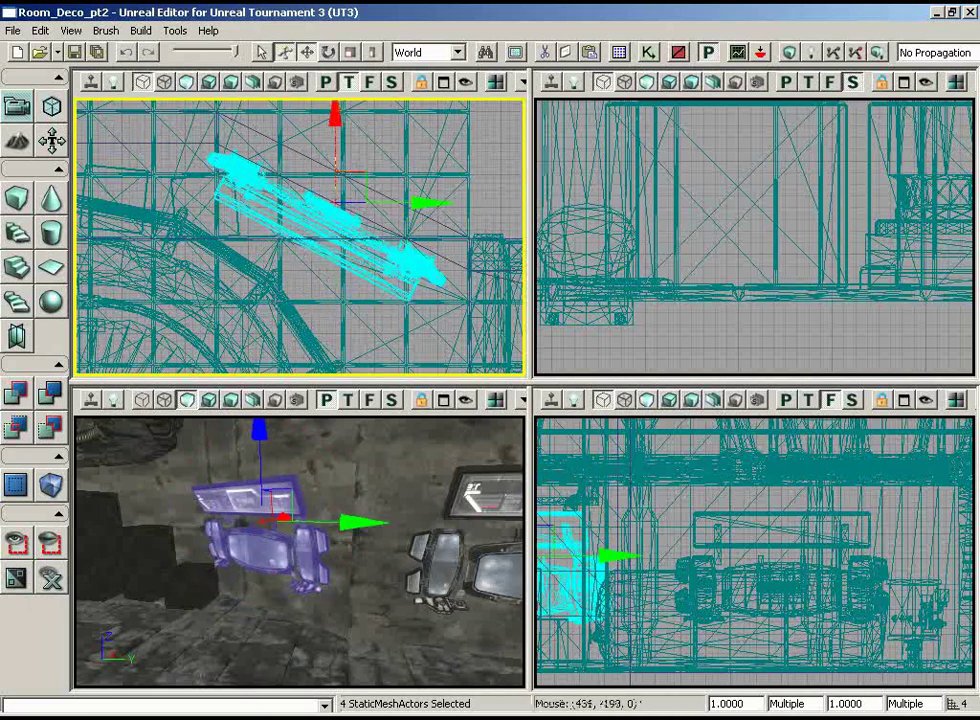
drag(323, 479, 322, 442)
drag(235, 245, 124, 376)
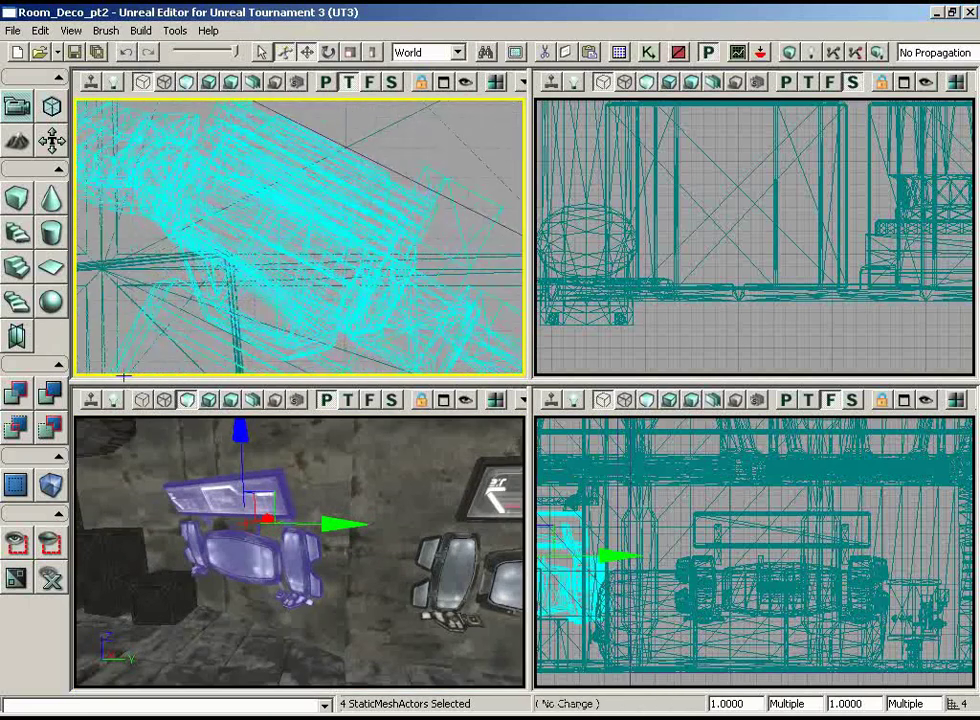
scroll(123, 370, down, 5)
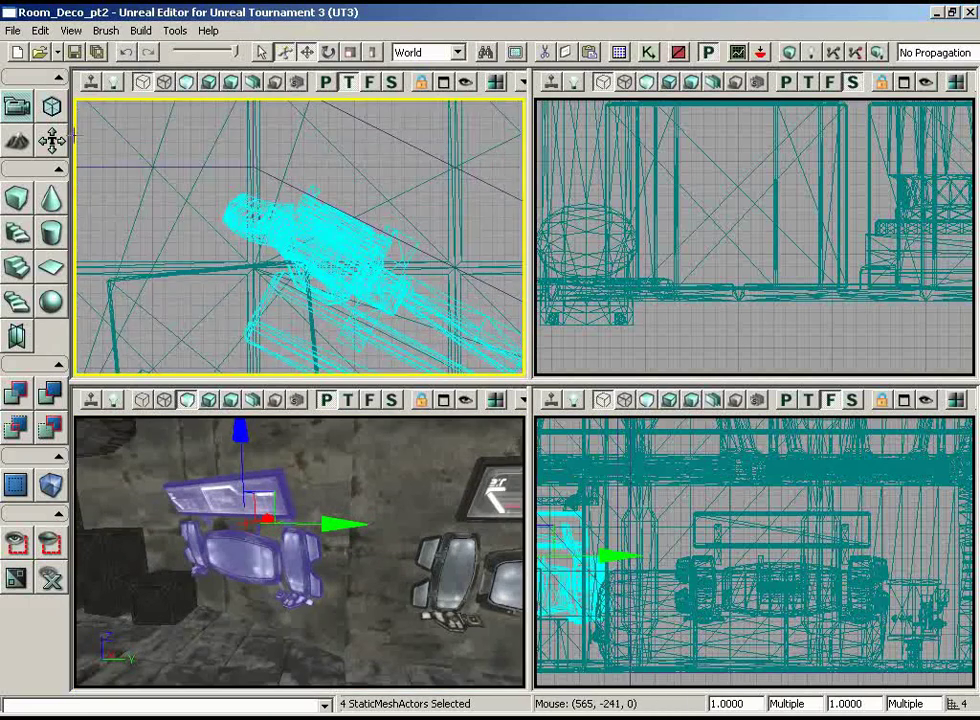
drag(74, 135, 506, 376)
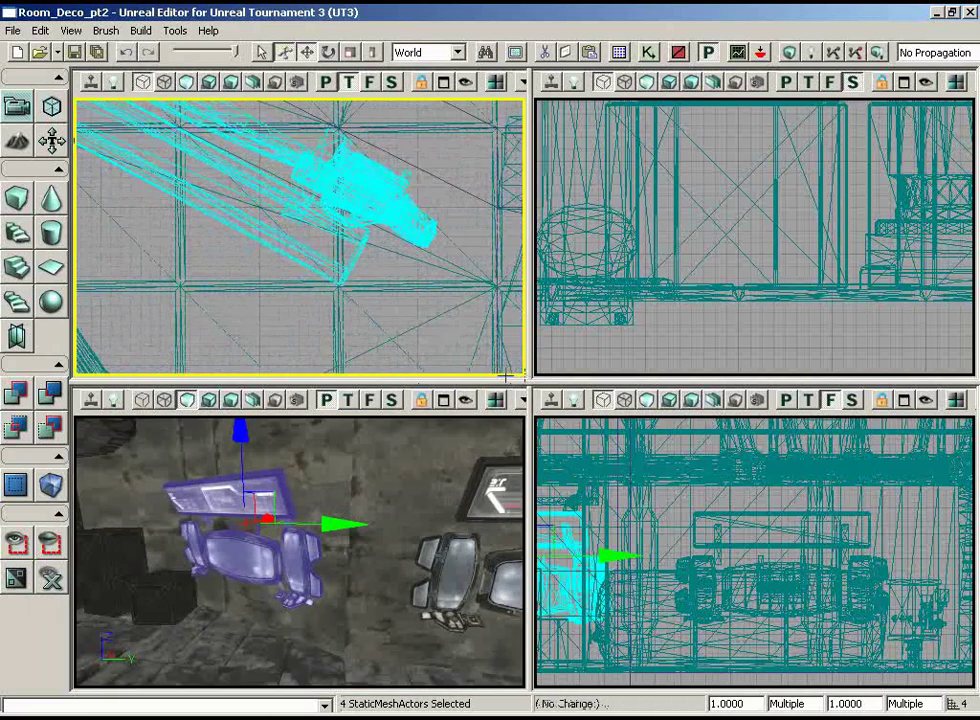
drag(350, 437, 272, 450)
drag(360, 235, 403, 292)
Step: Turn off rotation grid snapping and fine-tune the duplicated group's rotation so it runs parallel to the slanted wall
click(71, 30)
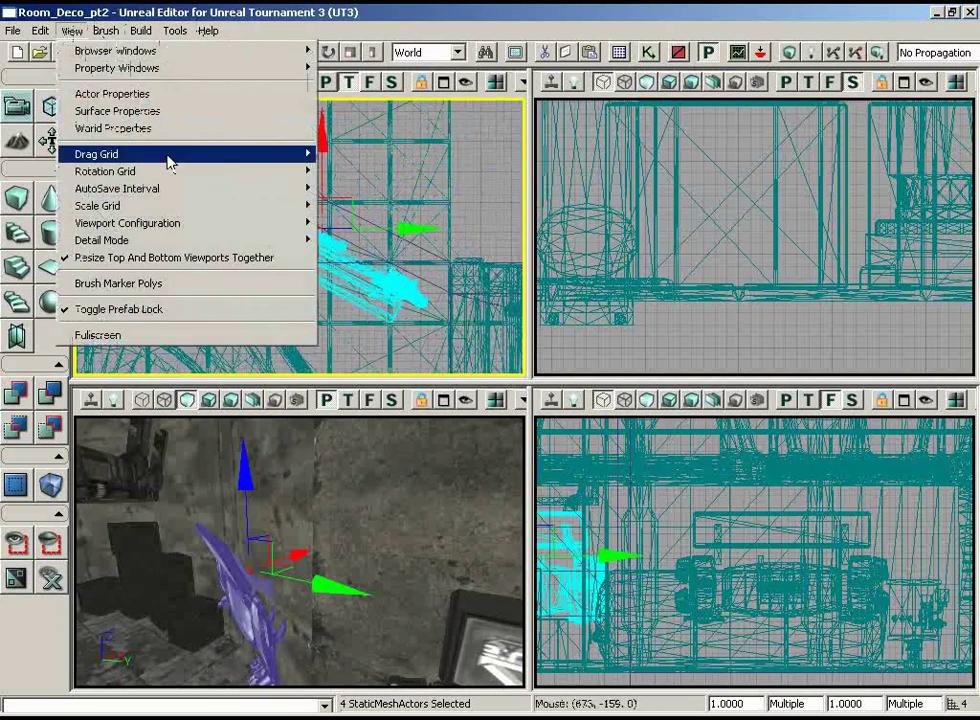
click(318, 172)
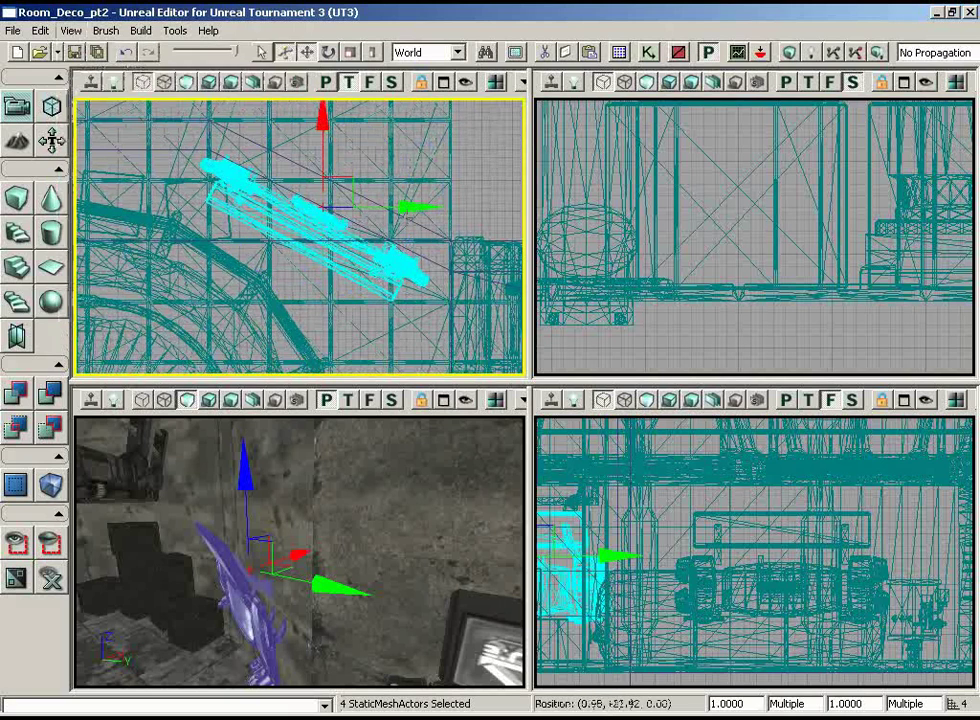
key(space)
drag(408, 178, 409, 179)
scroll(446, 145, up, 6)
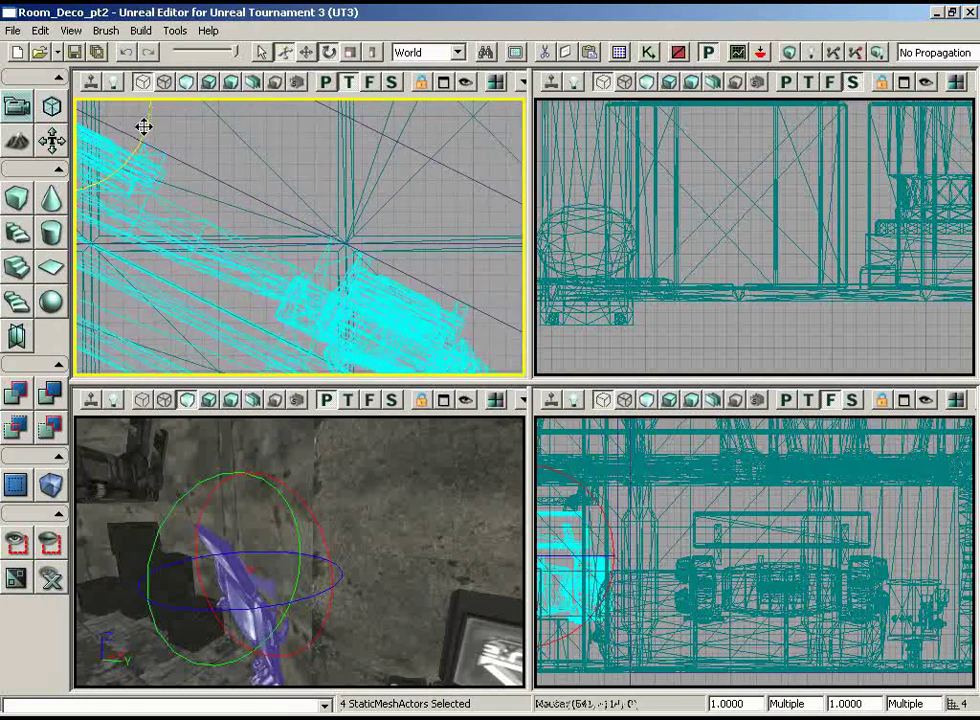
drag(366, 162, 208, 212)
key(space)
key(space)
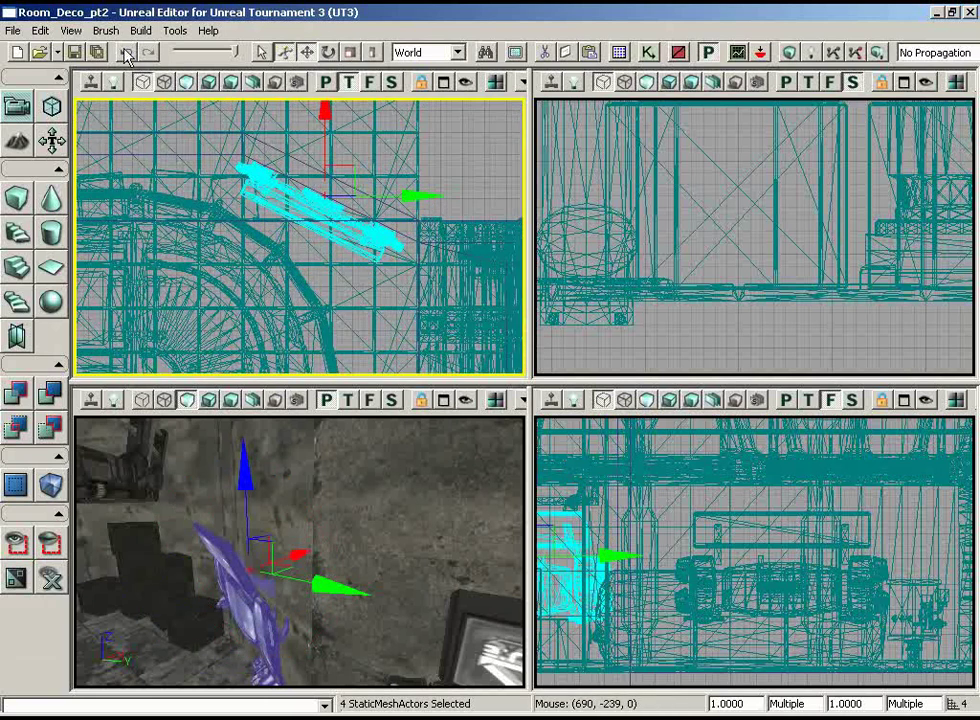
Step: Turn rotation grid snapping back on
click(71, 30)
mouse_move(150, 174)
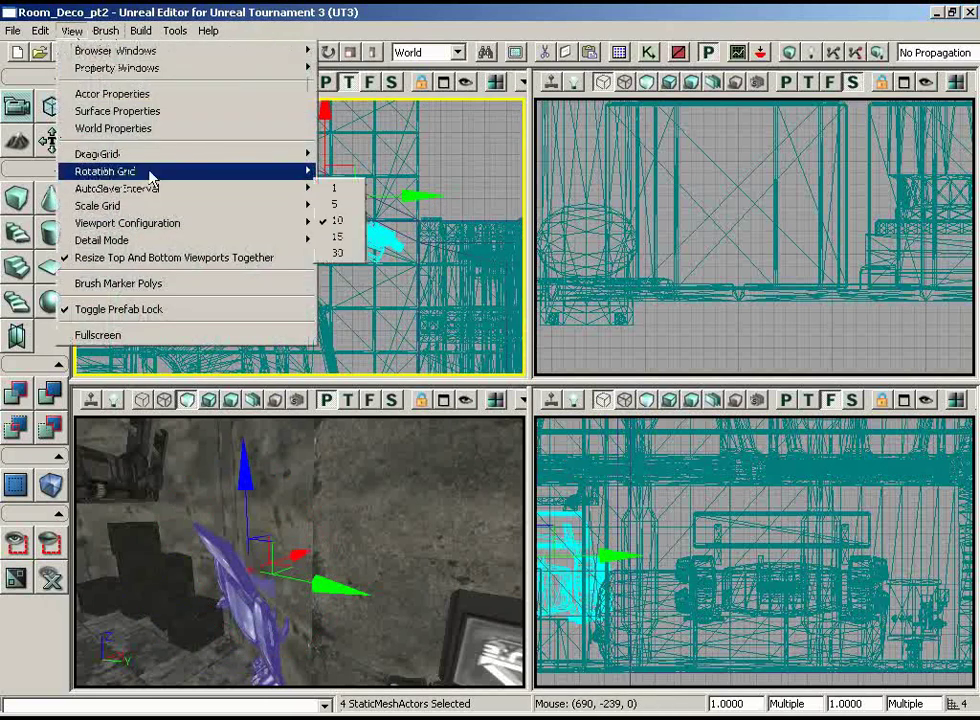
click(385, 180)
Step: Move the front crate of the pile back beside the tall crate, close to the end of the slanted monitor group
drag(490, 173, 490, 224)
drag(435, 537, 384, 592)
right_drag(384, 592, 388, 580)
drag(388, 580, 390, 565)
drag(486, 515, 370, 460)
right_drag(370, 460, 314, 437)
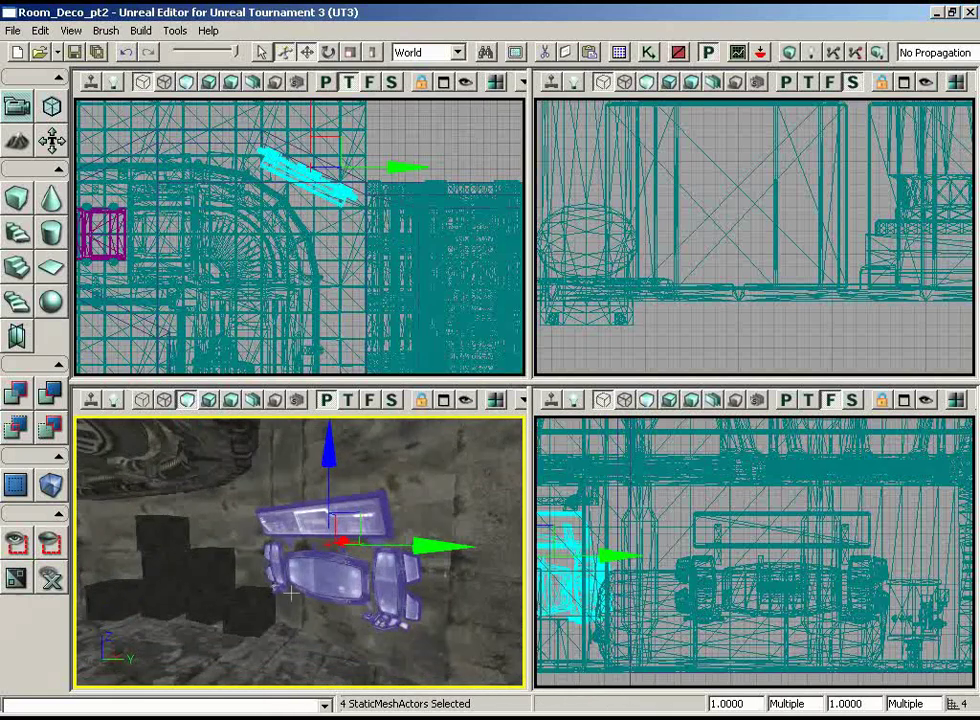
drag(290, 593, 202, 543)
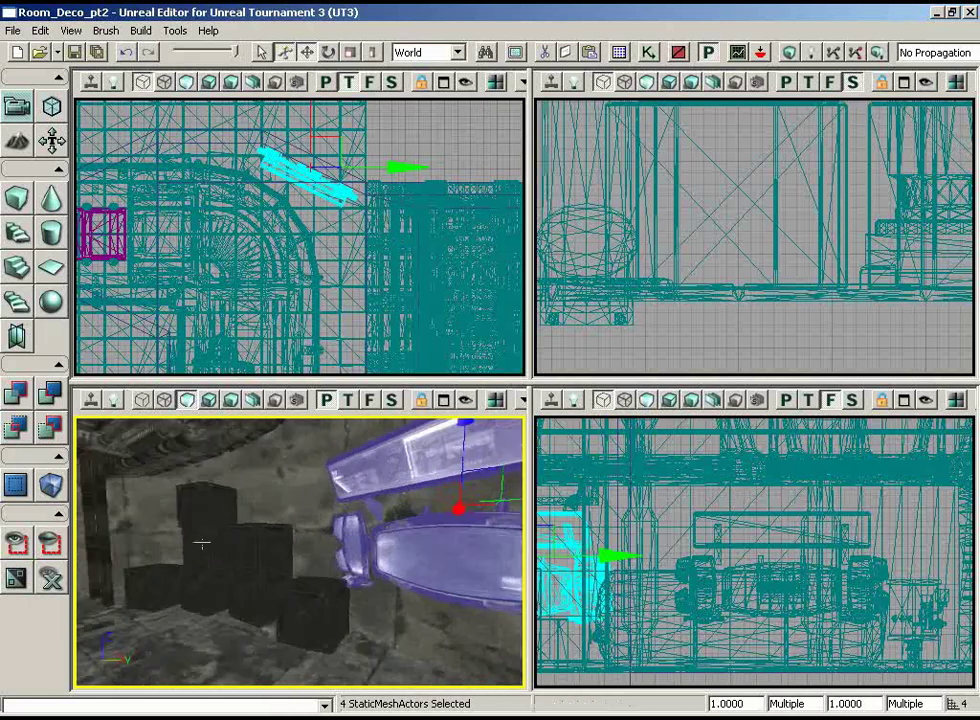
click(303, 603)
drag(320, 187, 268, 115)
scroll(268, 115, up, 1)
drag(358, 245, 125, 333)
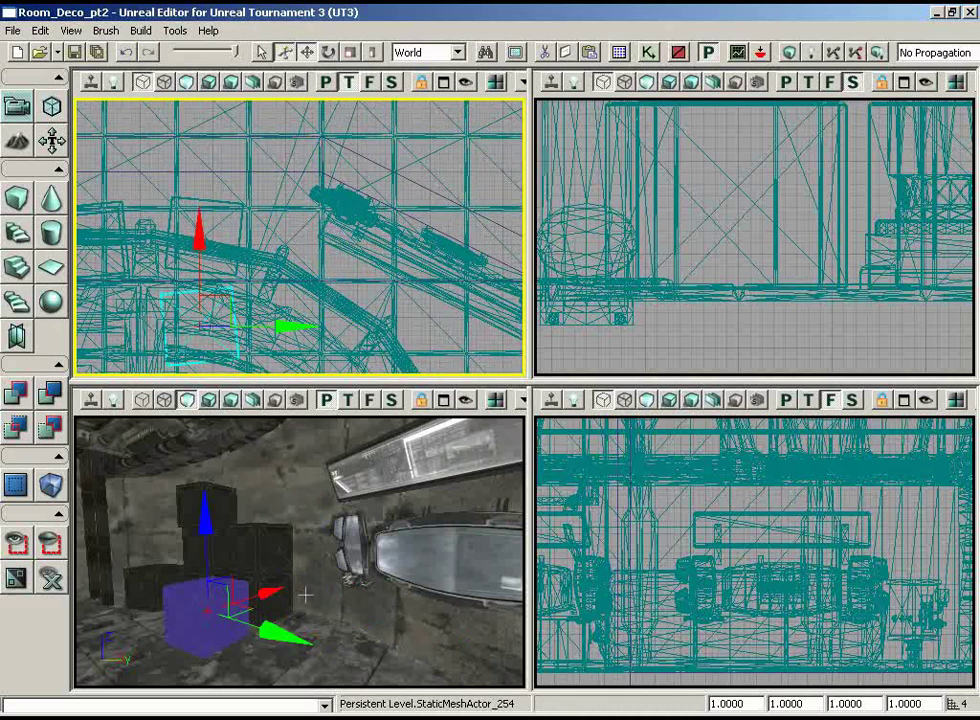
drag(306, 593, 196, 563)
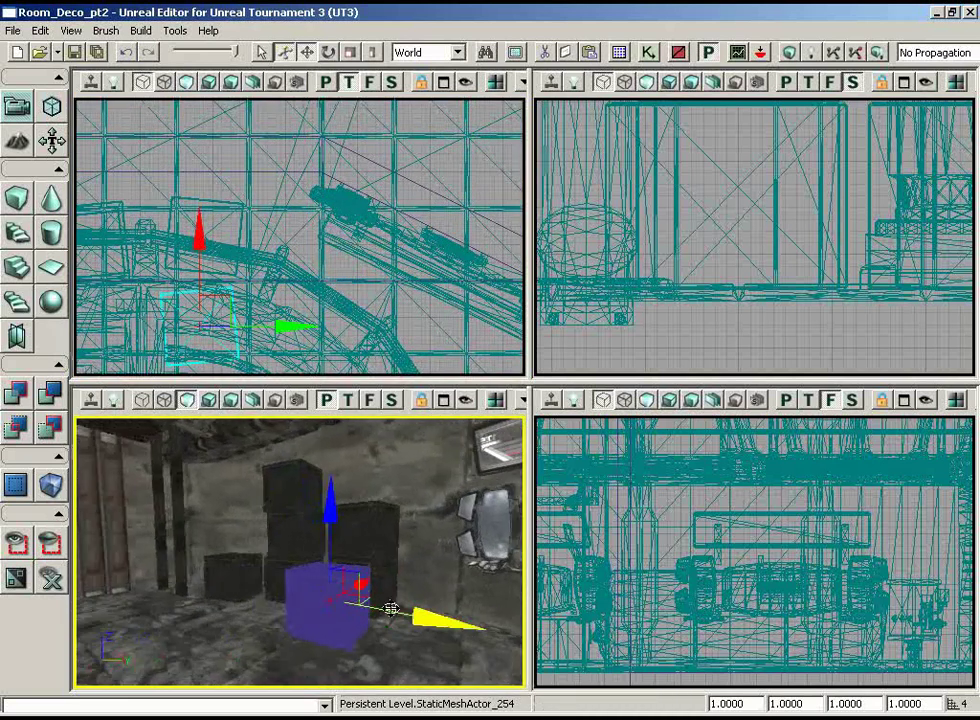
drag(230, 296, 348, 164)
Step: Select the piled crates together and shift them along the wall, away from the slanted monitor group, leaving nothing selected
click(348, 543)
ctrl+click(348, 543)
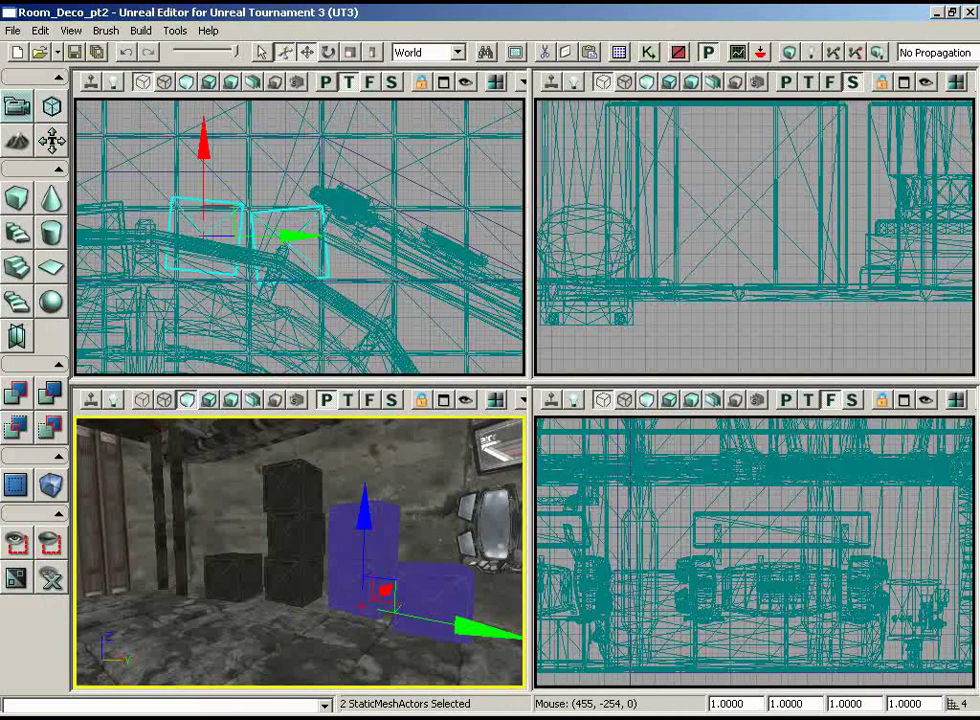
drag(314, 352, 379, 360)
drag(292, 222, 443, 222)
ctrl+click(287, 540)
drag(354, 230, 311, 206)
drag(300, 540, 461, 622)
key(Escape)
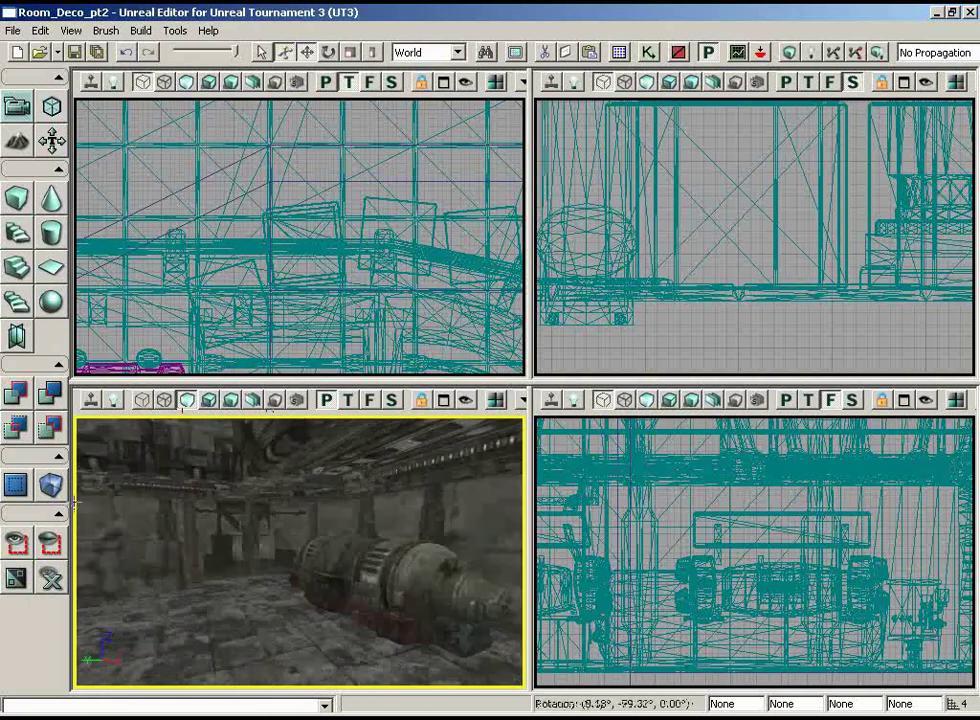
Step: Look around the room to review the crate pile, the wall monitors, the large machinery and the open floor
right_drag(73, 503, 405, 575)
drag(405, 575, 405, 567)
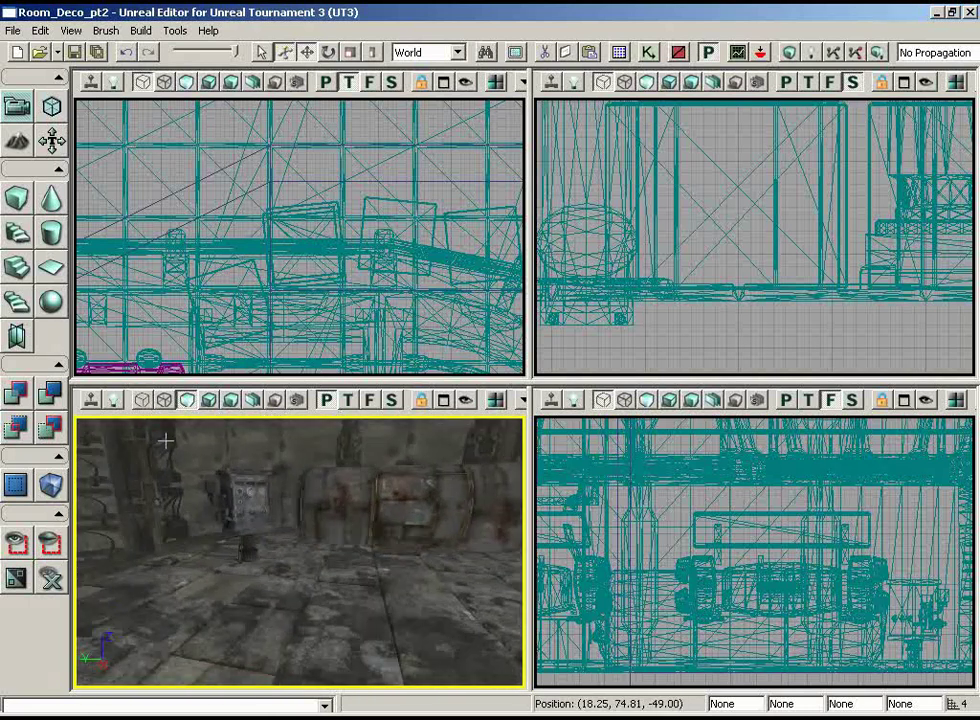
right_drag(297, 415, 524, 436)
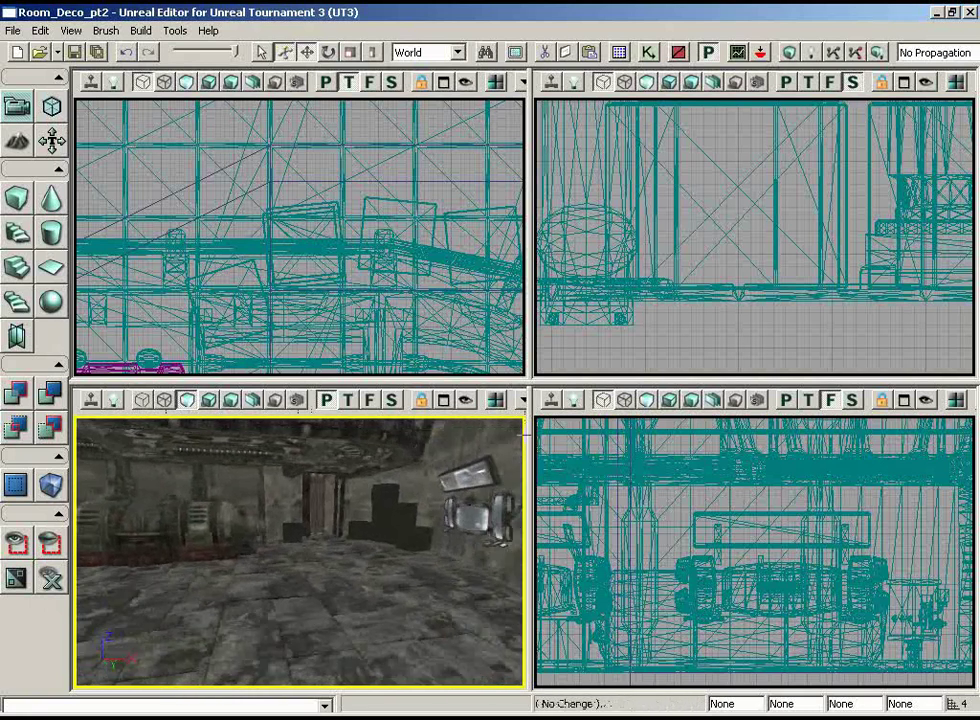
drag(525, 415, 522, 420)
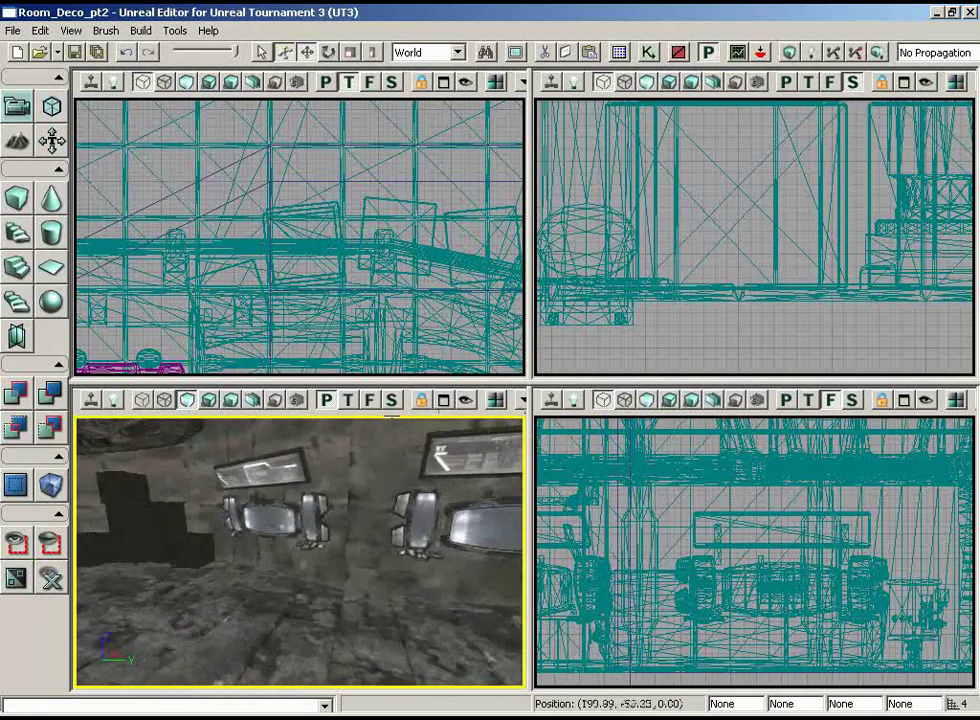
drag(76, 431, 527, 539)
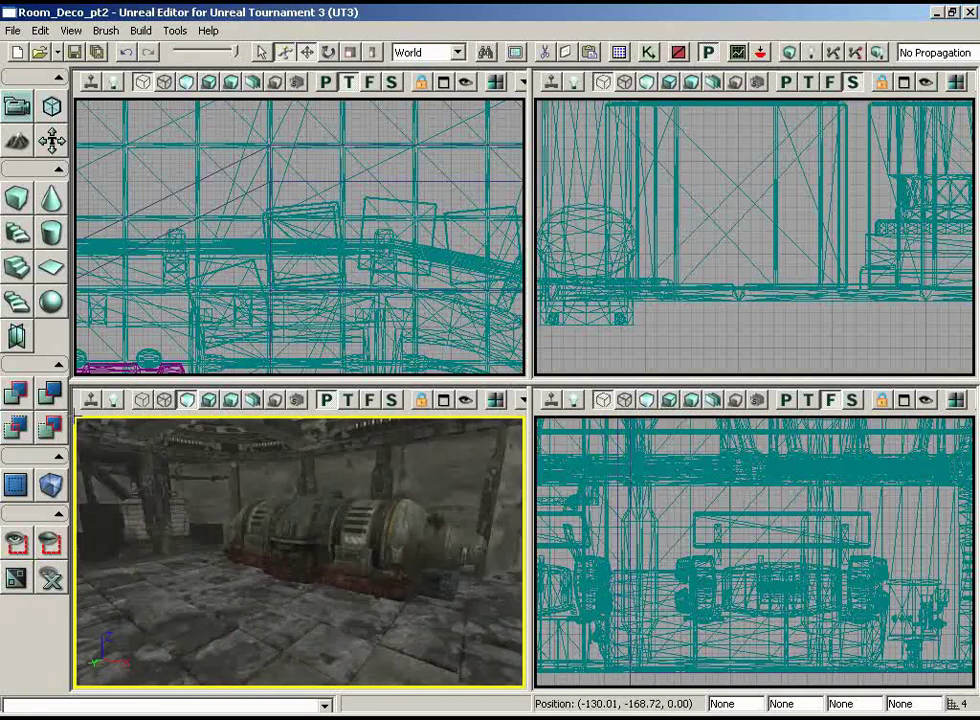
drag(120, 416, 130, 491)
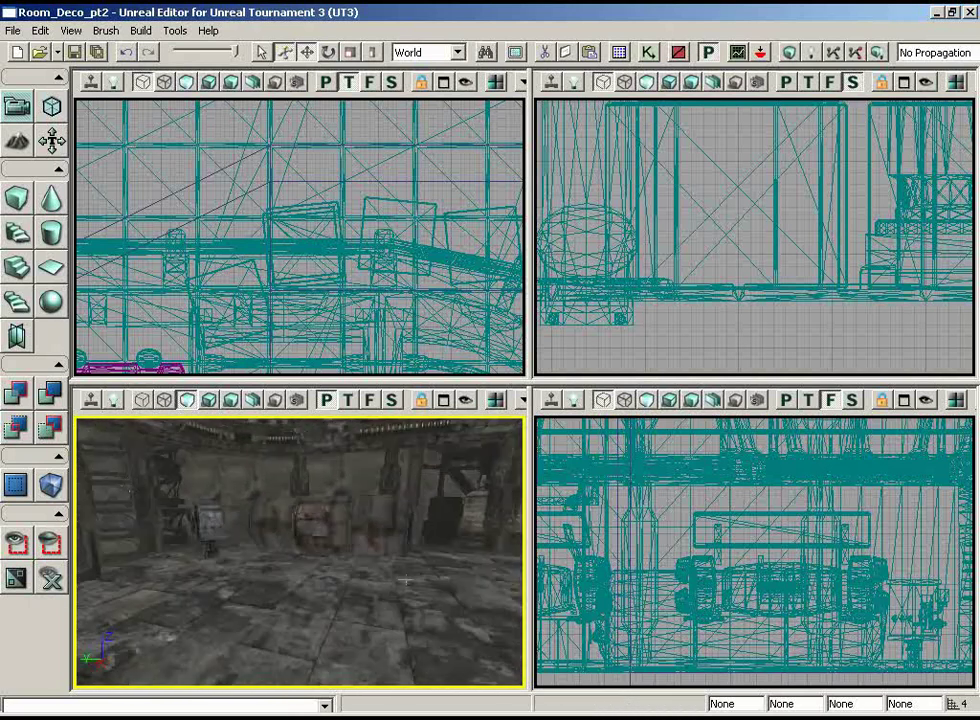